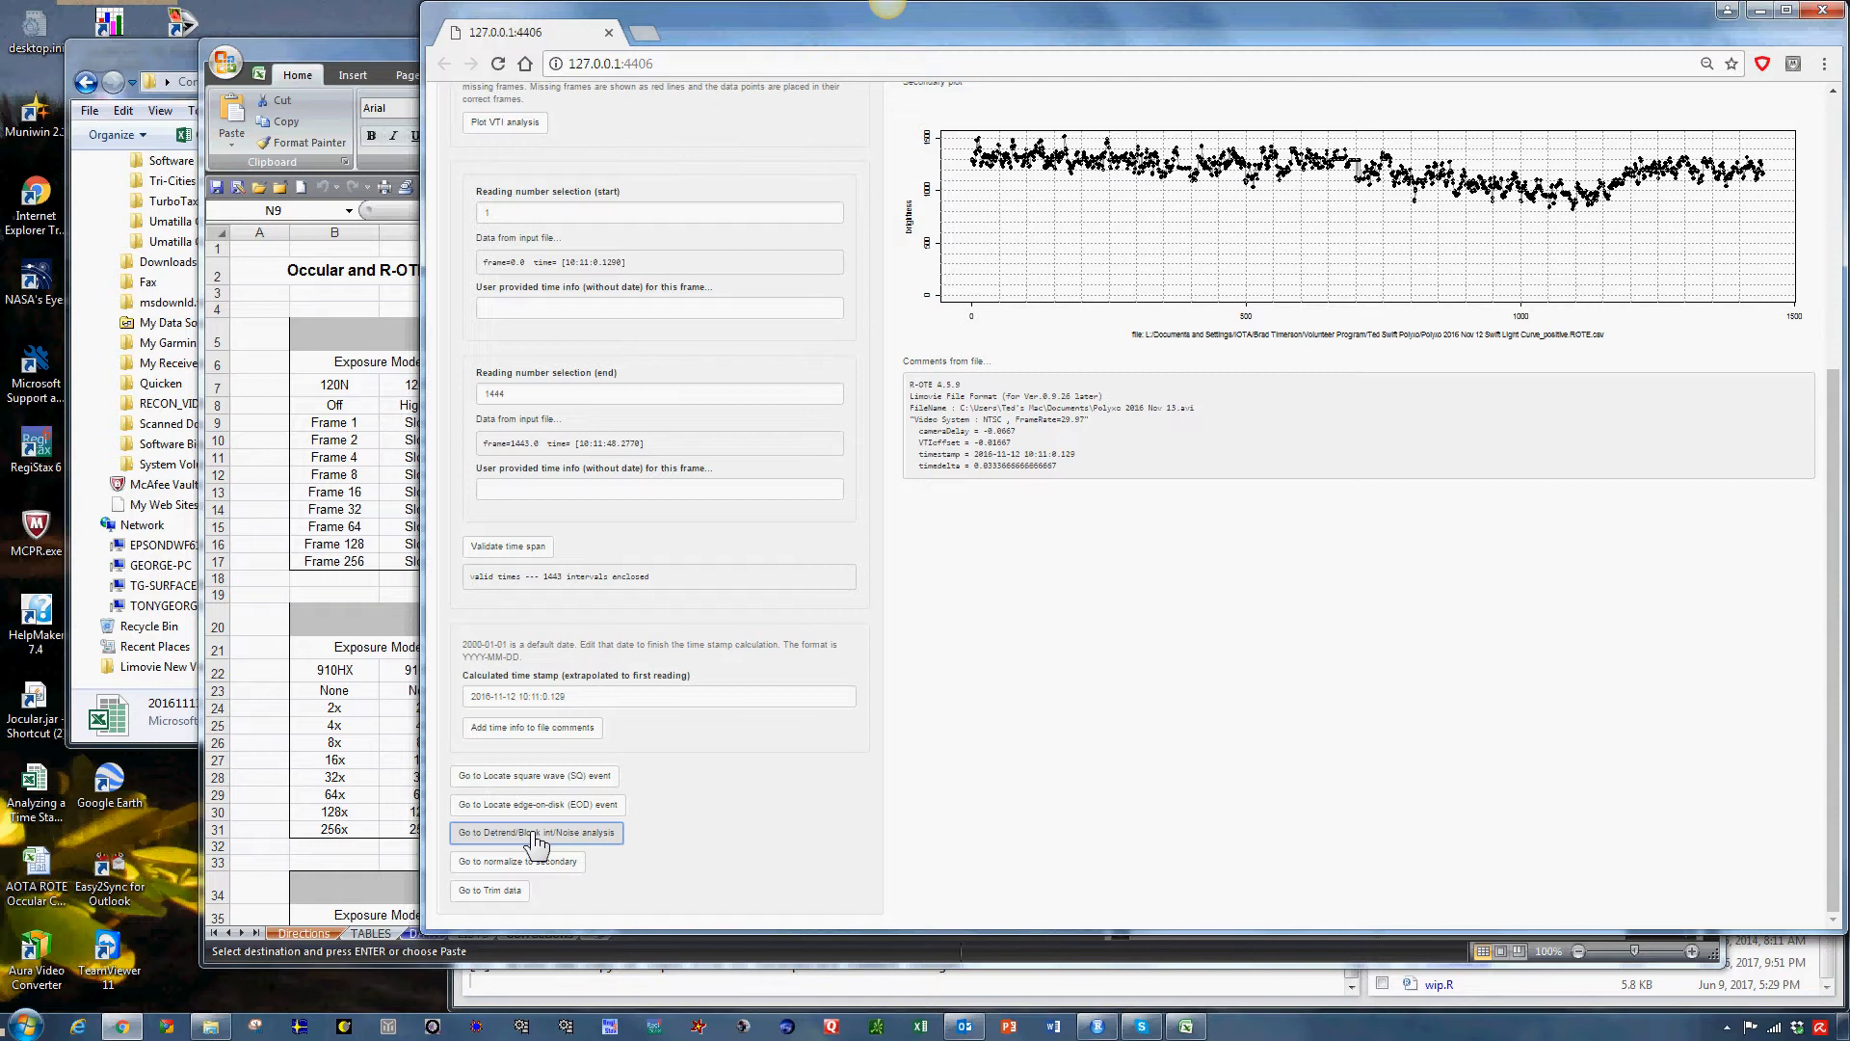
Go to the Detrend/Block int/Noise analysis function and narrow the plotted range to about the first 115 readings.
{"action": "left_click", "coordinate": [535, 833]}
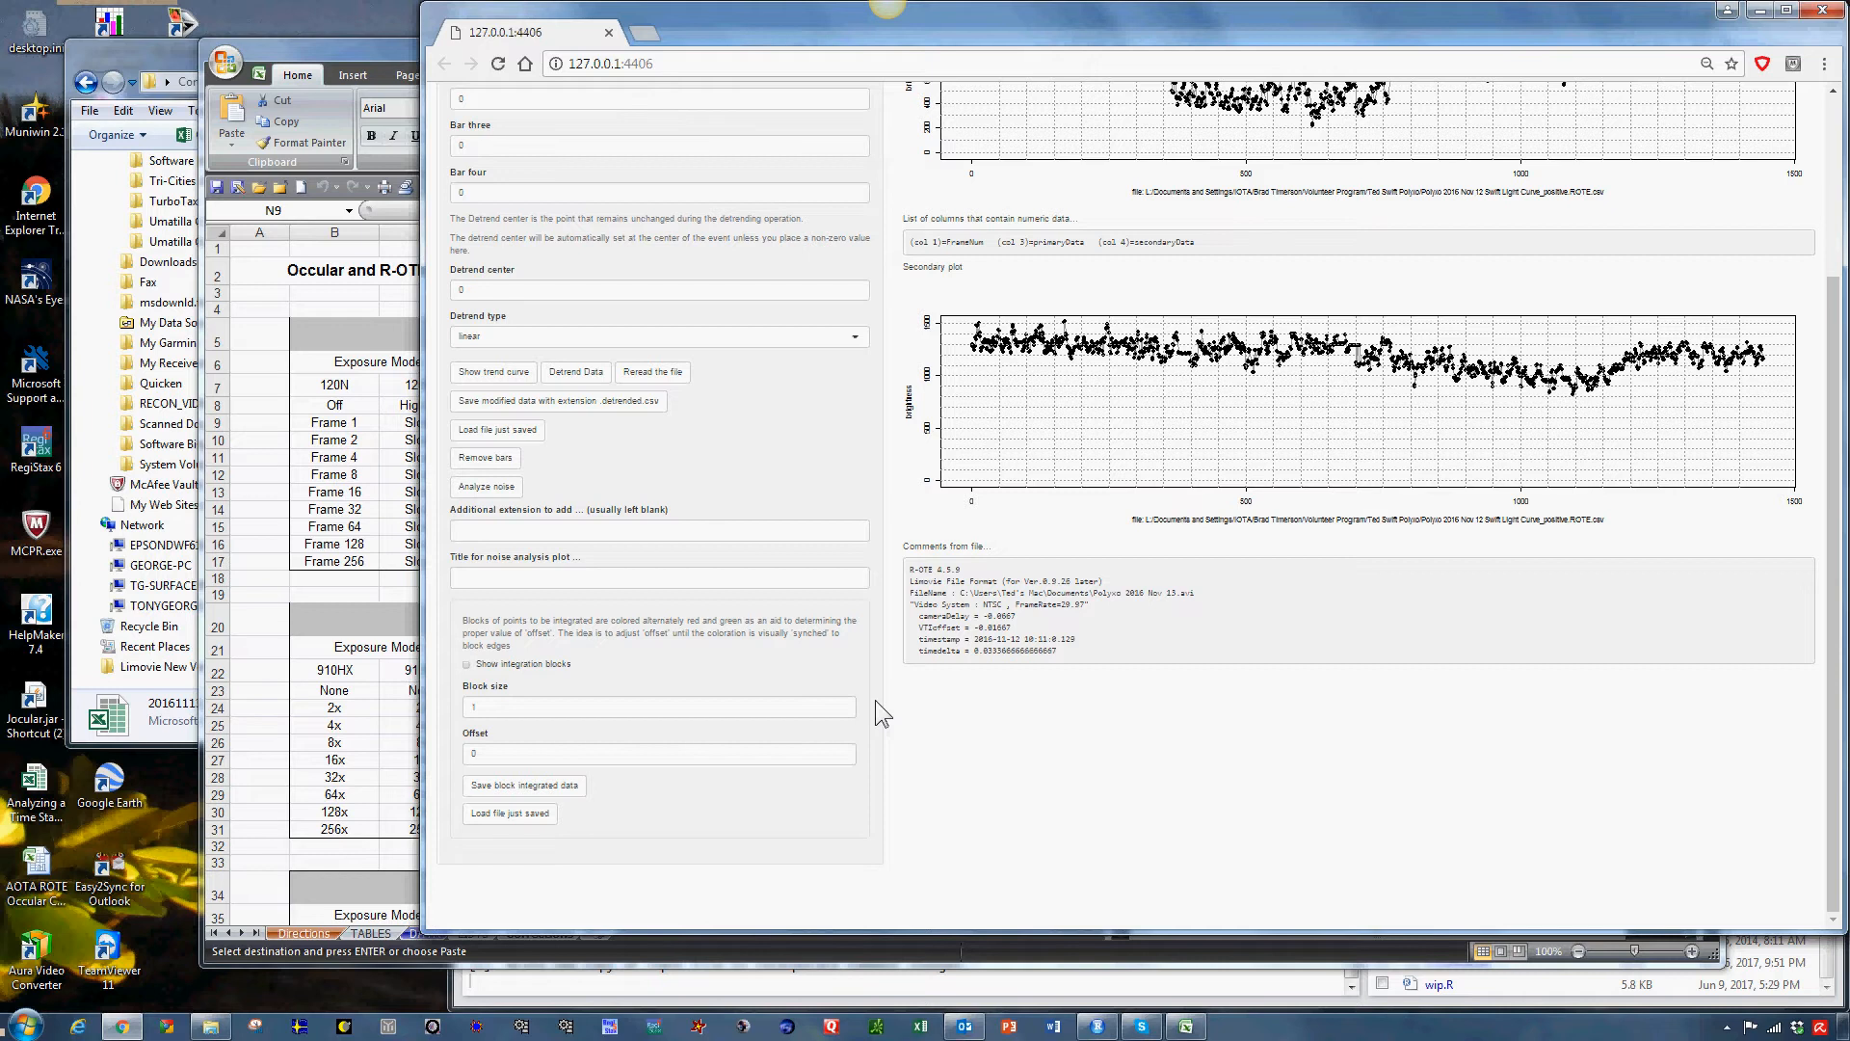
{"action": "scroll", "coordinate": [872, 723], "scroll_direction": "up", "scroll_amount": 3}
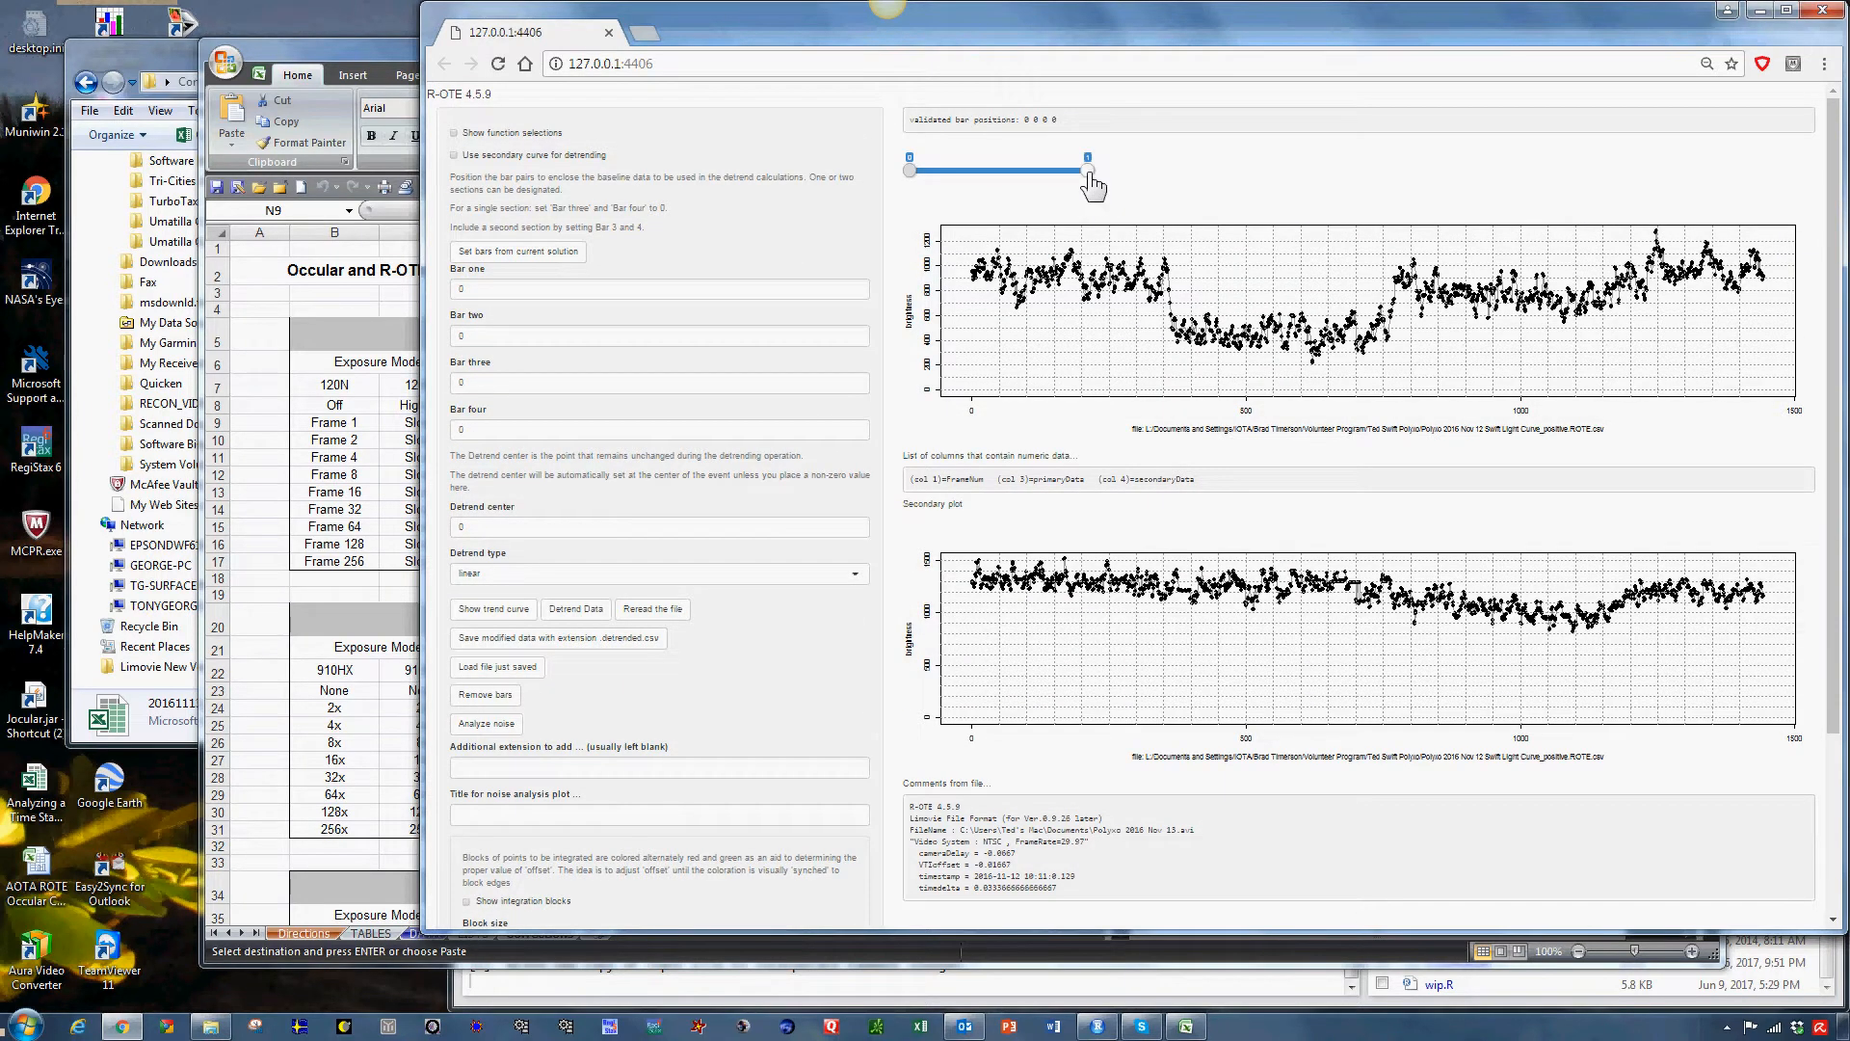
{"action": "left_click_drag", "start_coordinate": [1091, 176], "coordinate": [922, 180]}
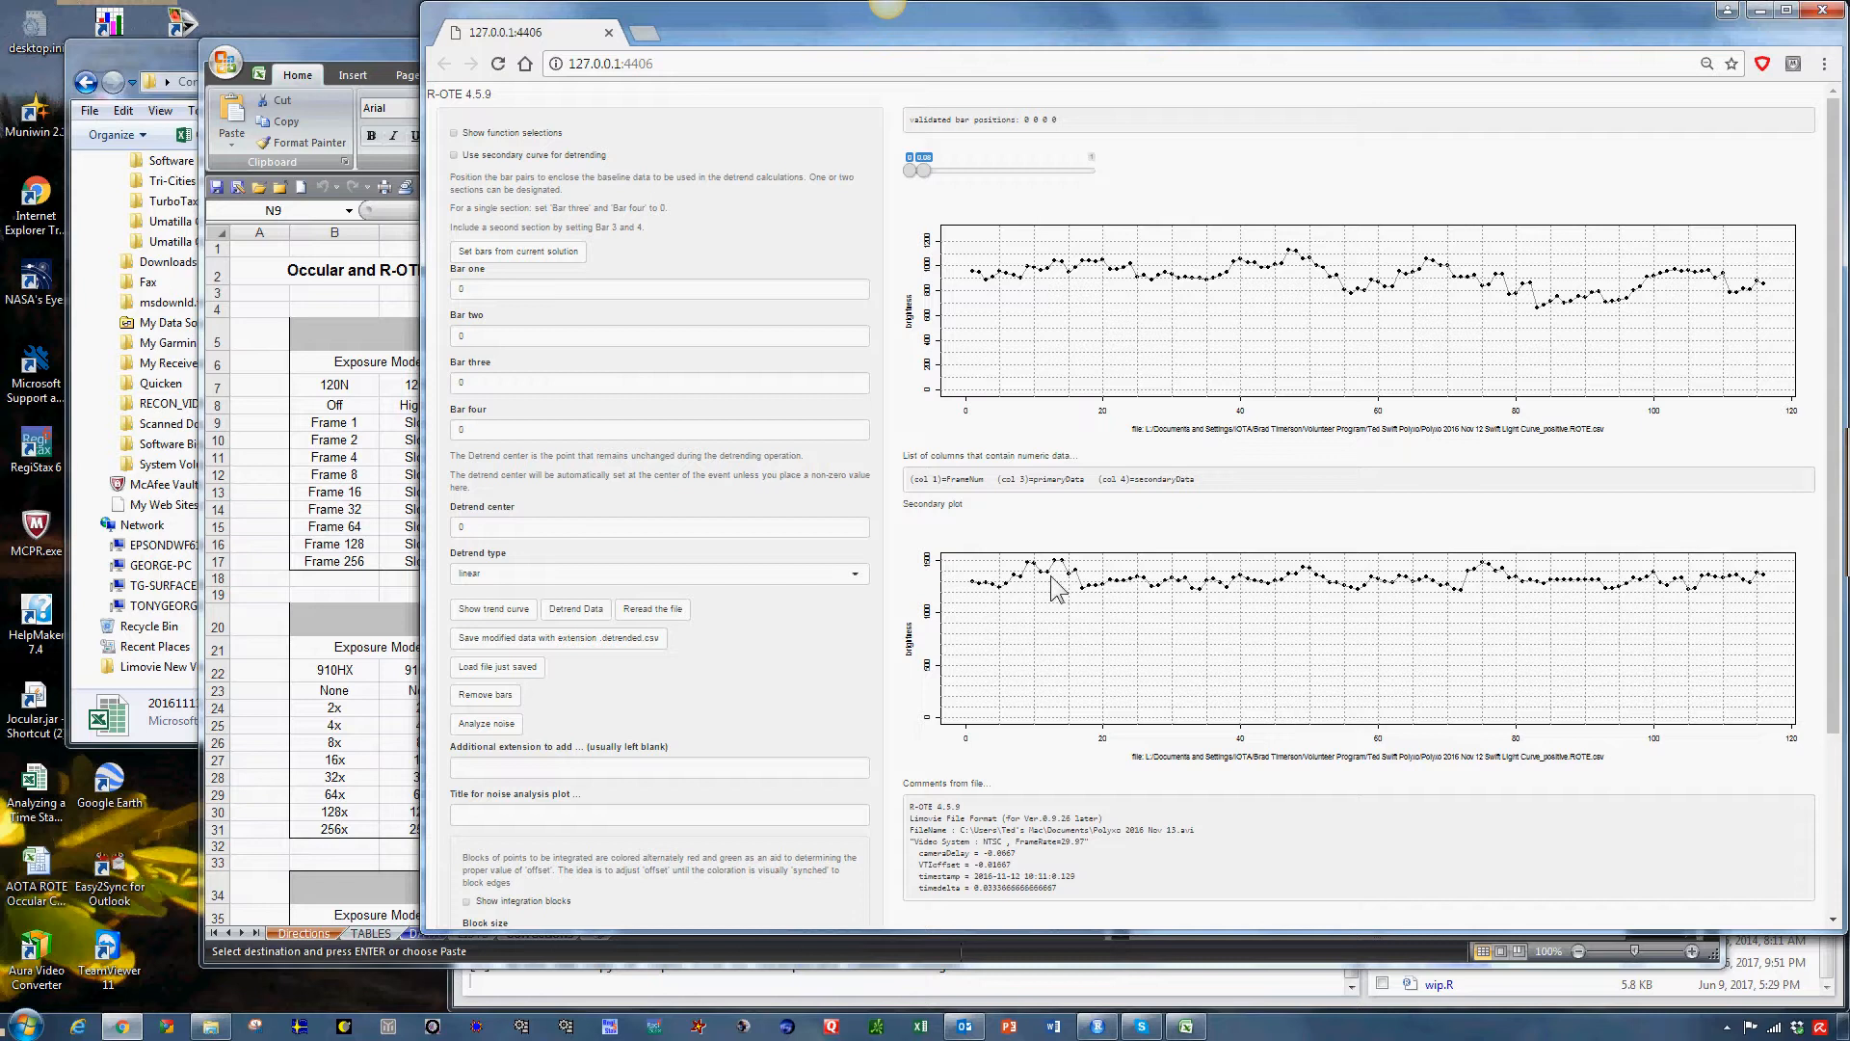
Show the integration blocks on the light curve with a block size of 2 and an offset of 0.
{"action": "scroll", "coordinate": [777, 691], "scroll_direction": "down", "scroll_amount": 3}
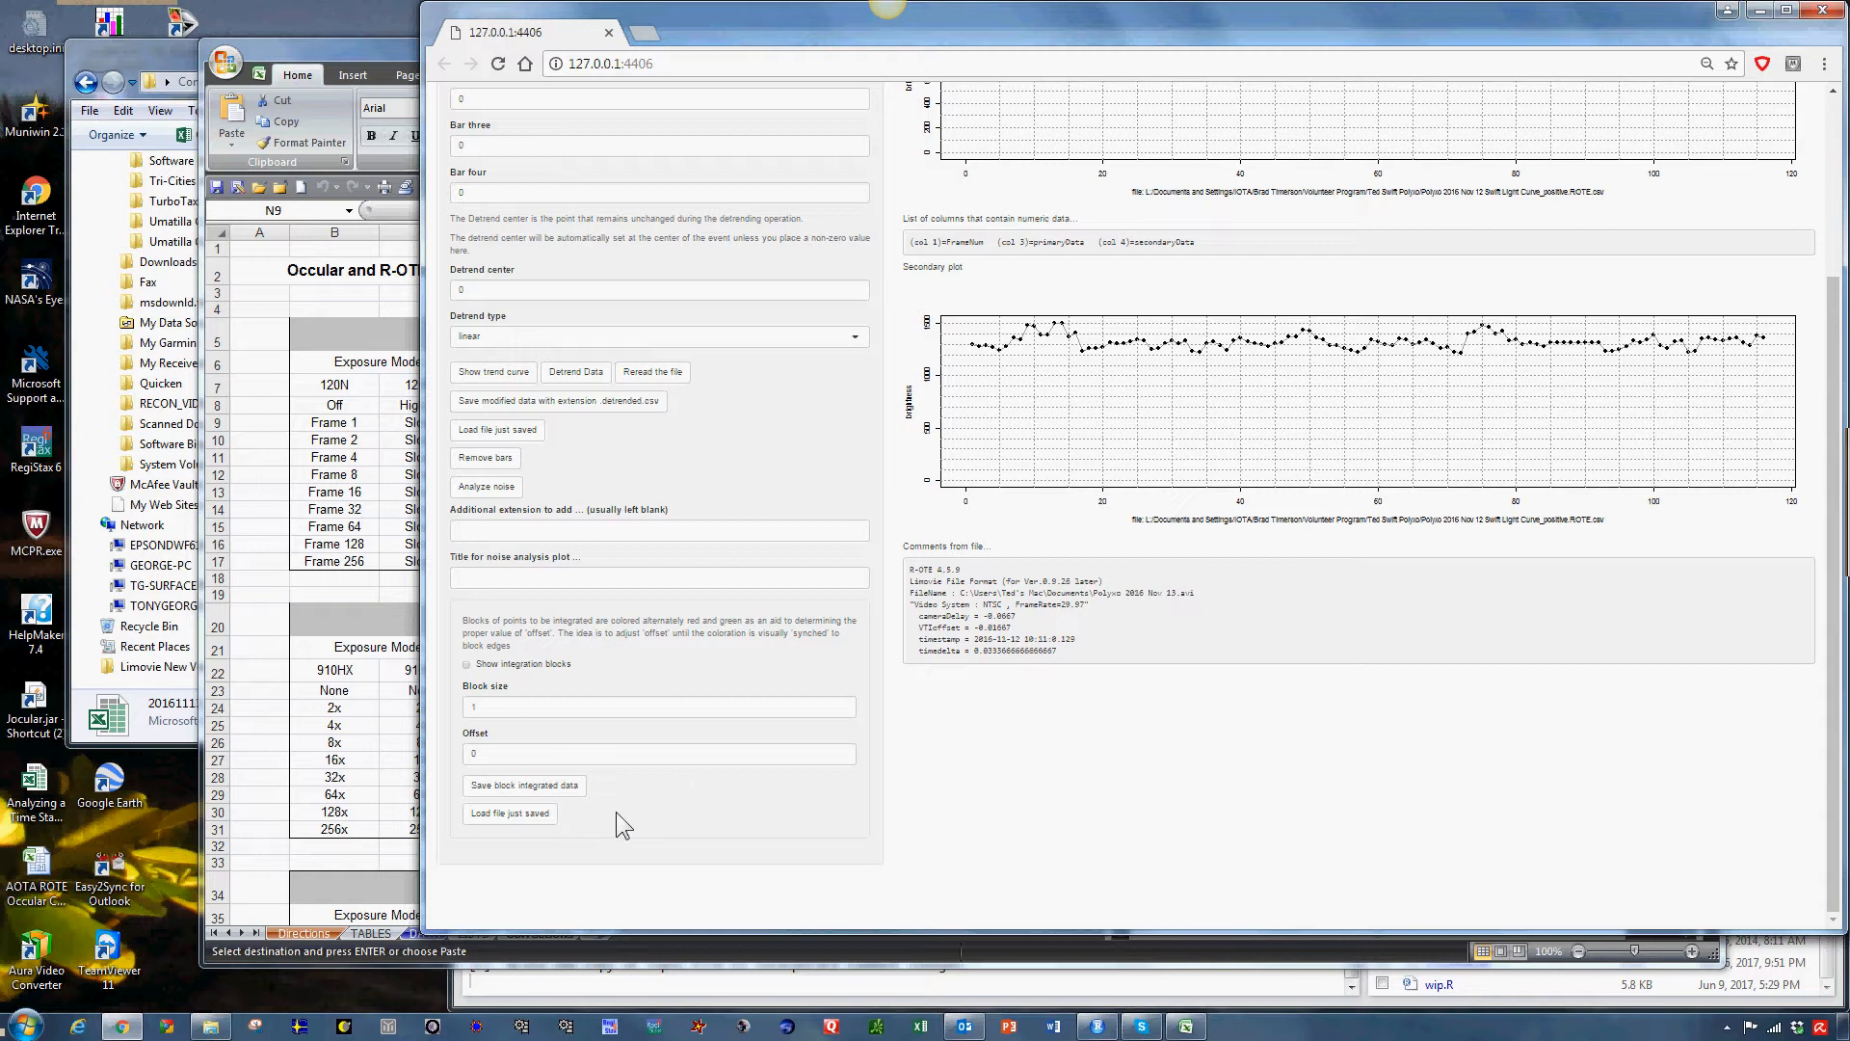
{"action": "left_click", "coordinate": [468, 665]}
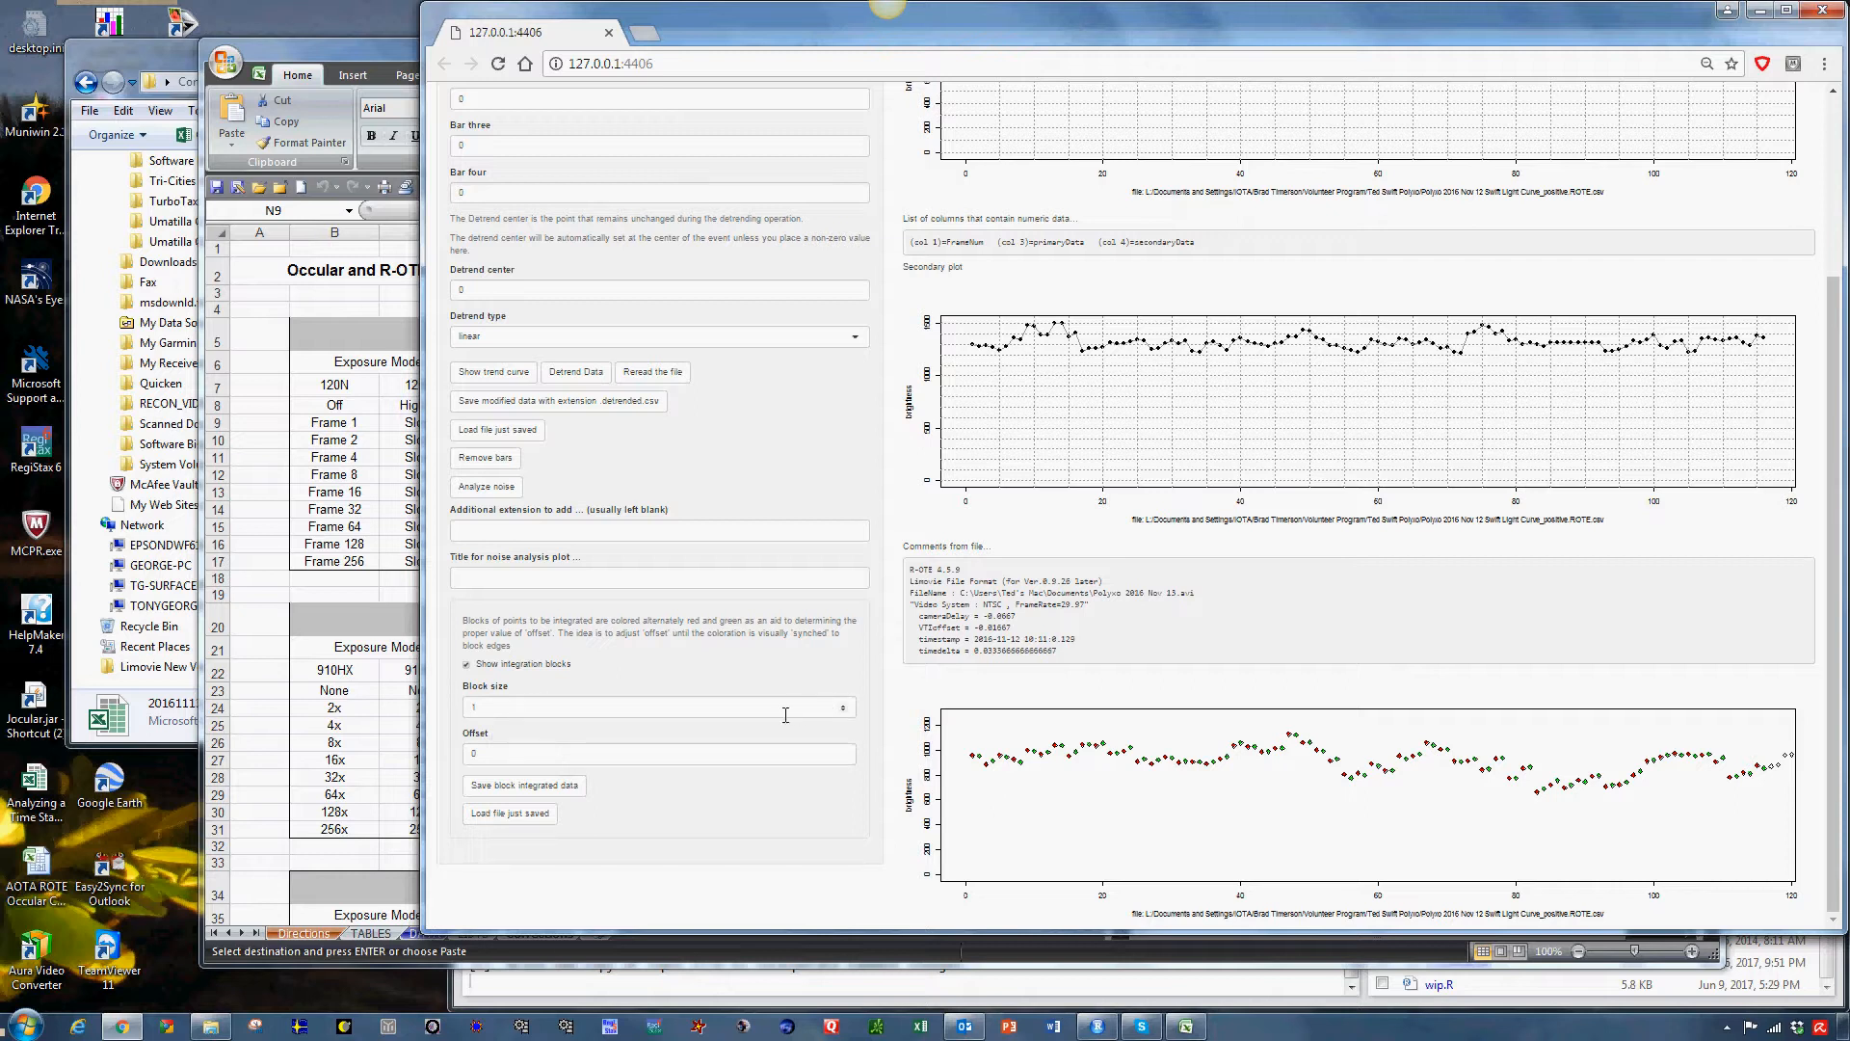
{"action": "left_click", "coordinate": [843, 707]}
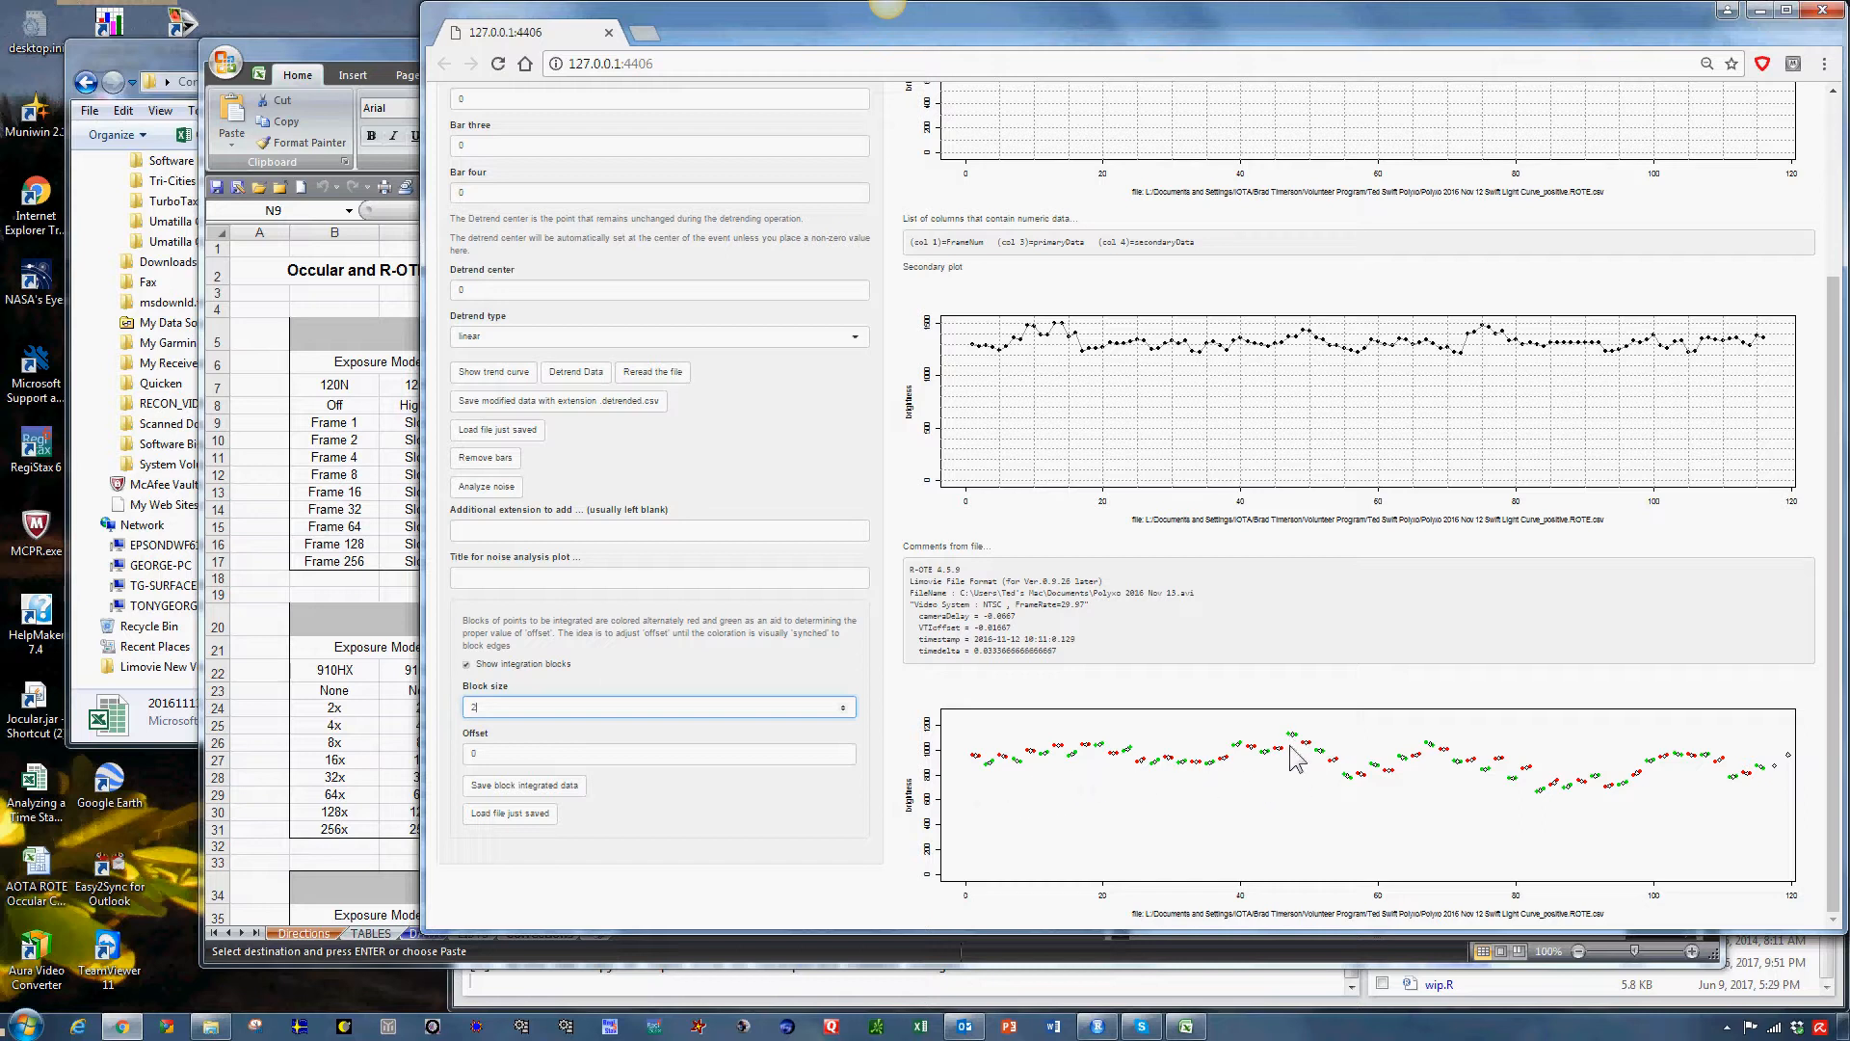
{"action": "left_click", "coordinate": [843, 752]}
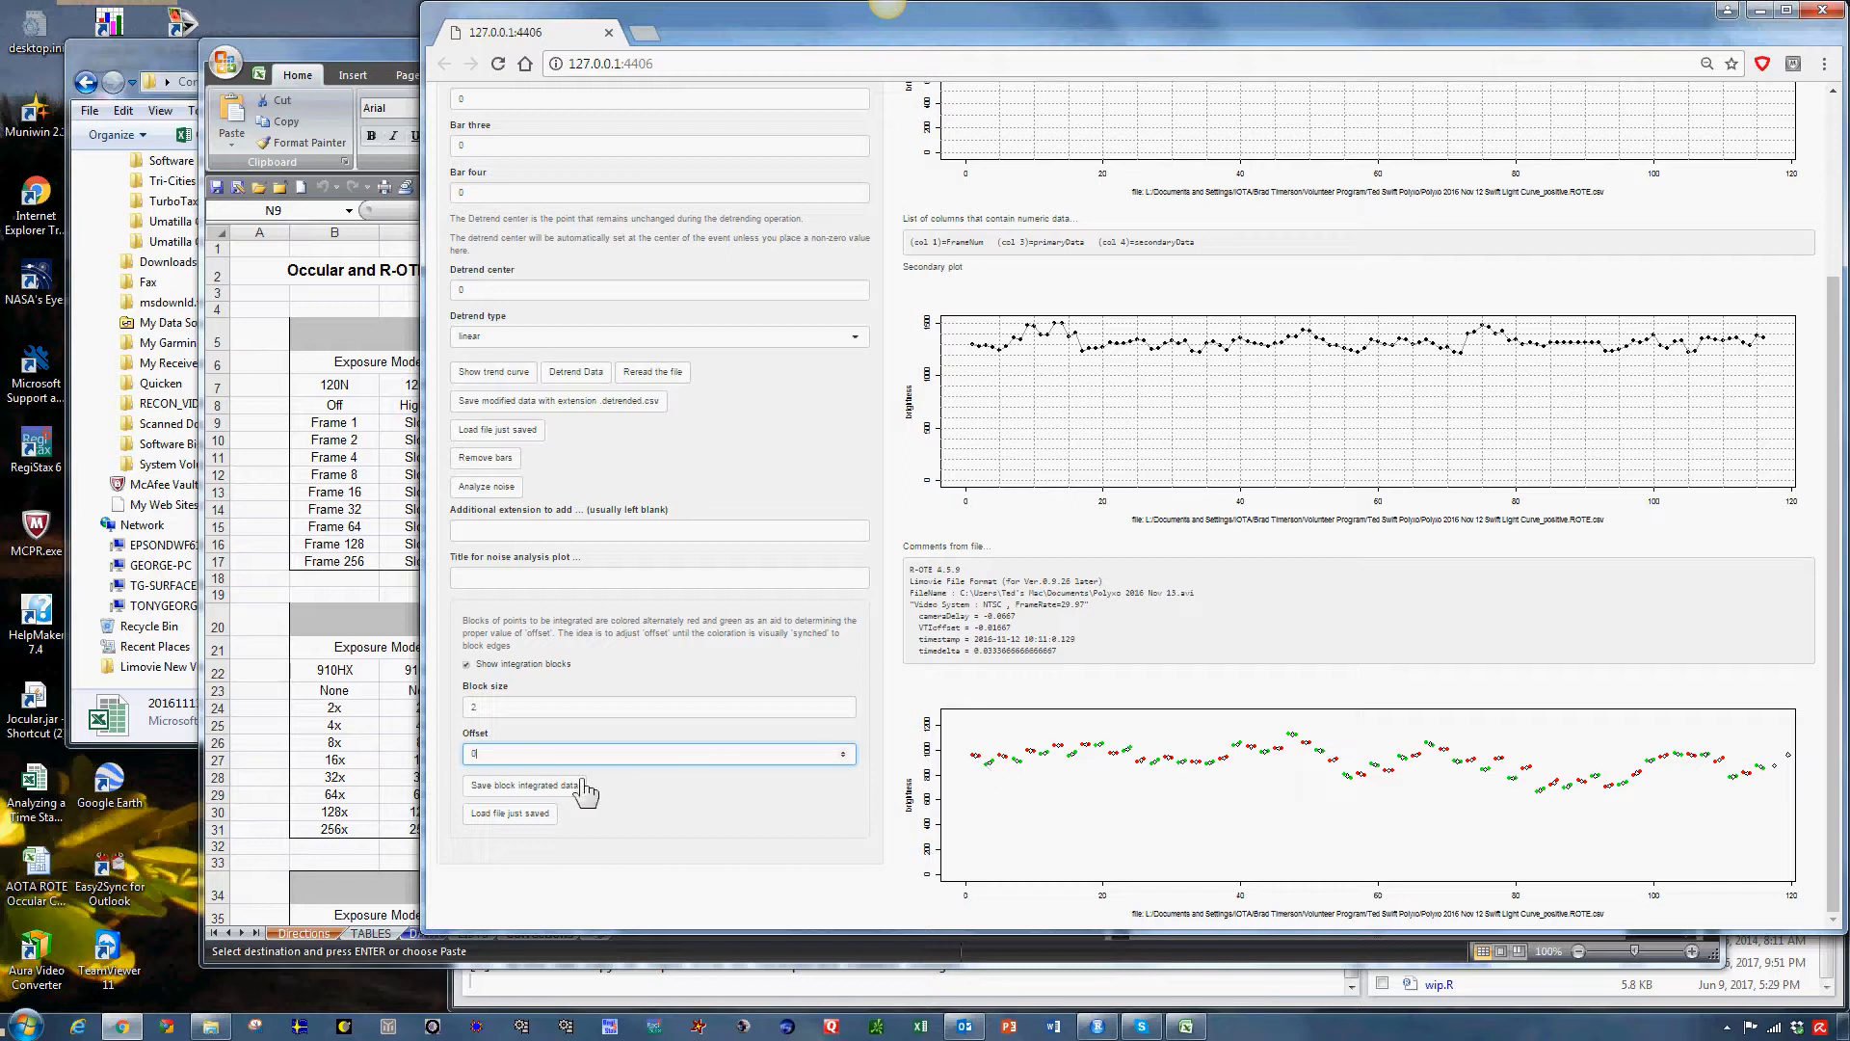
Save the block integrated data and load the file just saved.
{"action": "left_click", "coordinate": [541, 796]}
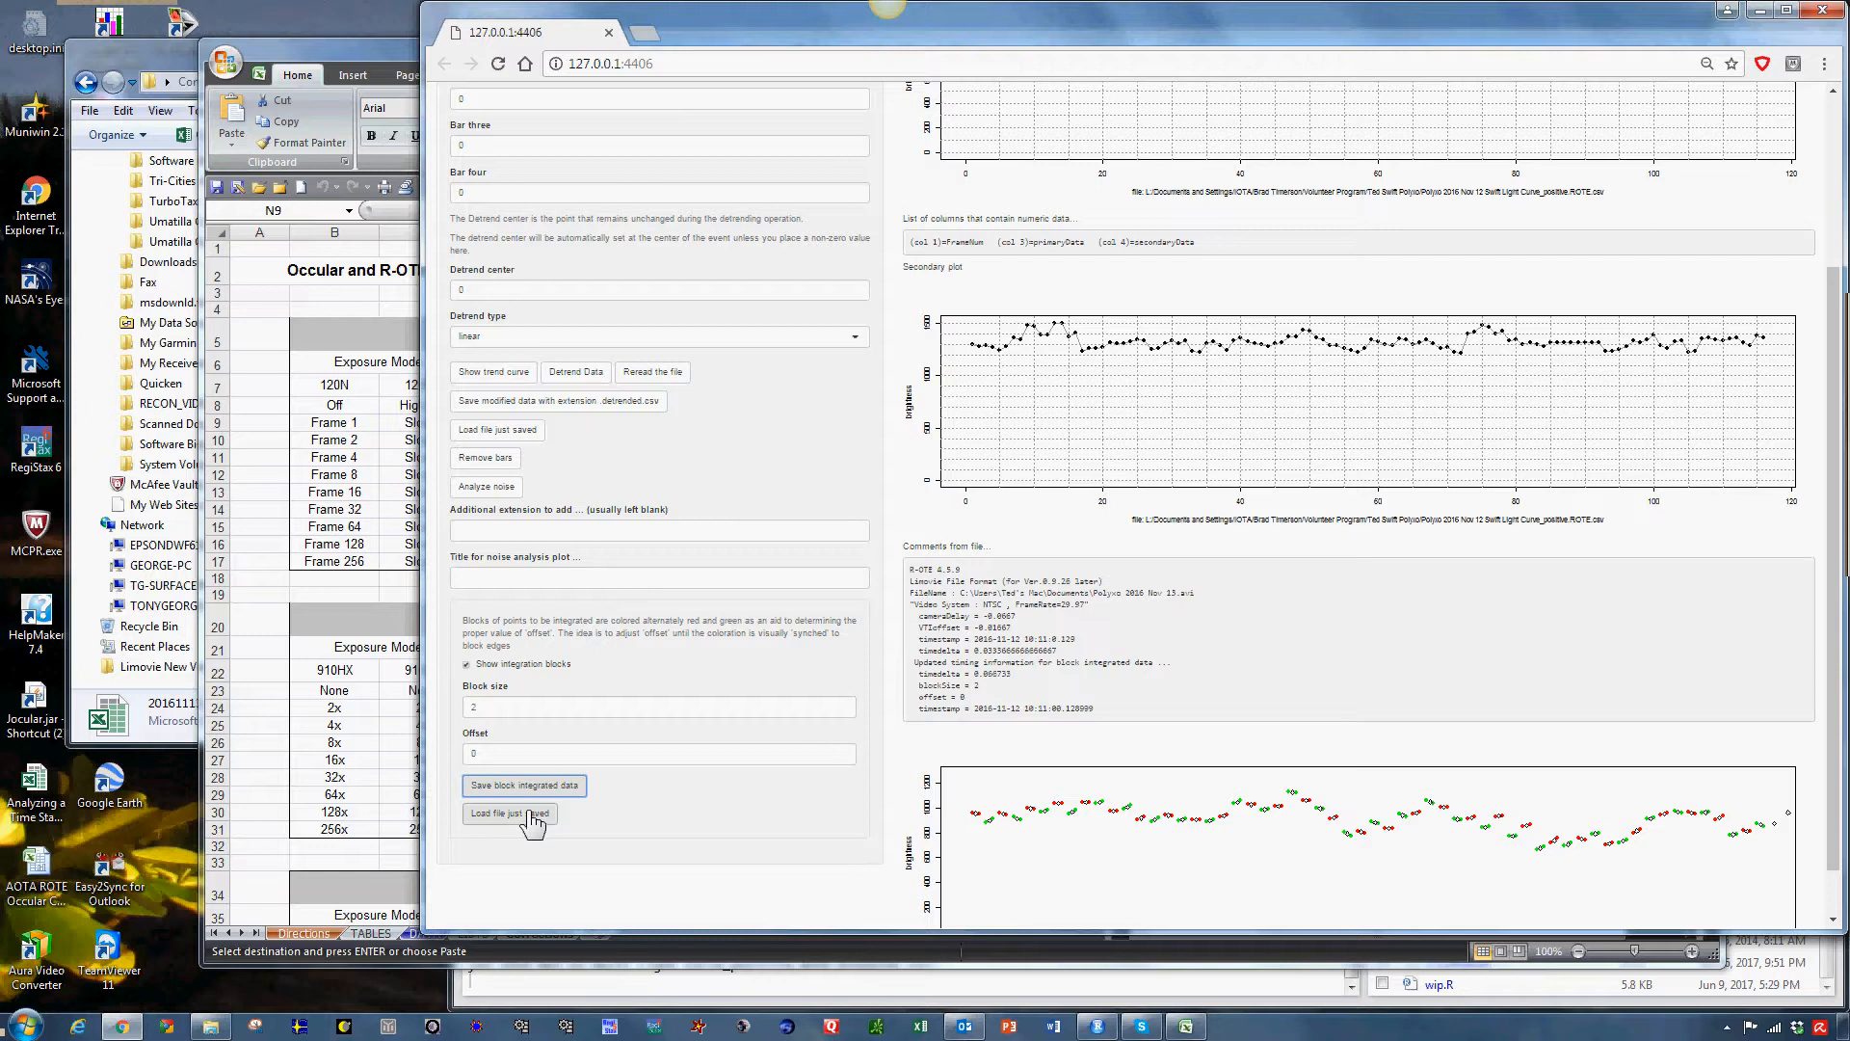
{"action": "left_click", "coordinate": [530, 815]}
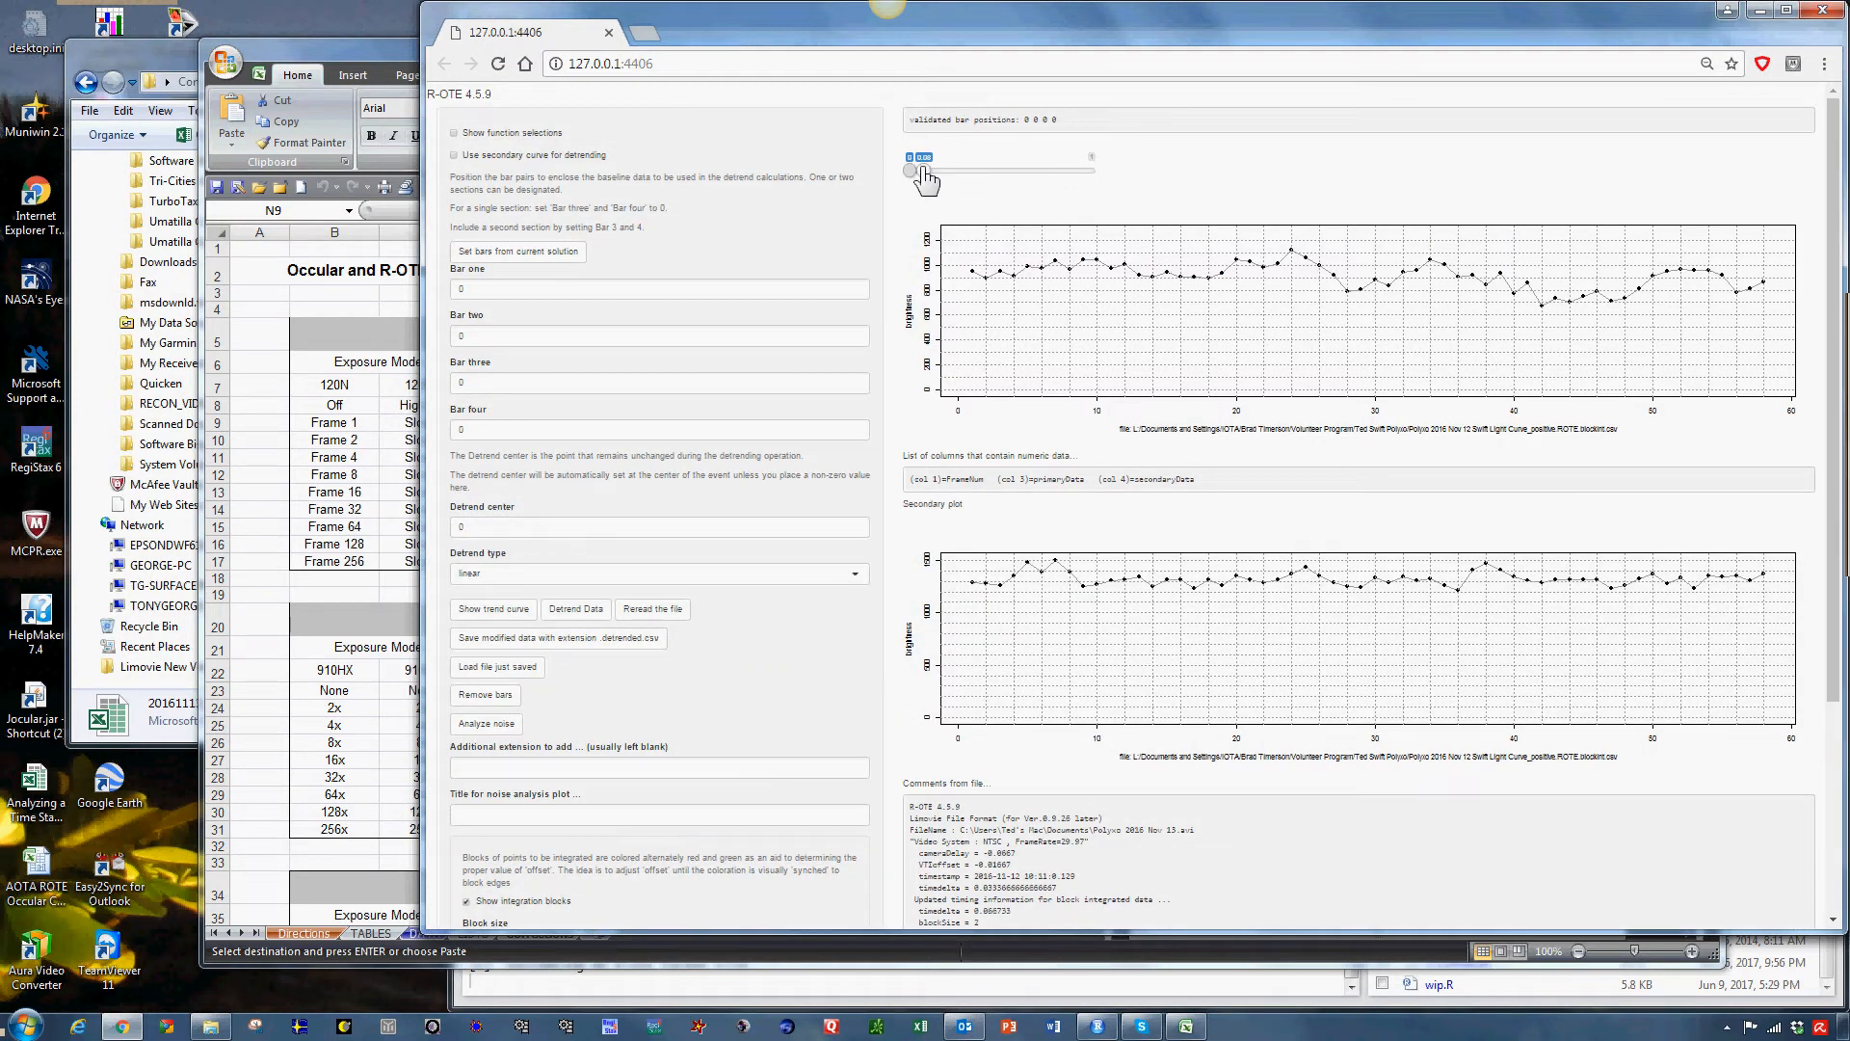
Extend the plotted range to the whole block-integrated light curve and review its updated comments and integration block colouring.
{"action": "left_click_drag", "start_coordinate": [926, 179], "coordinate": [1136, 183]}
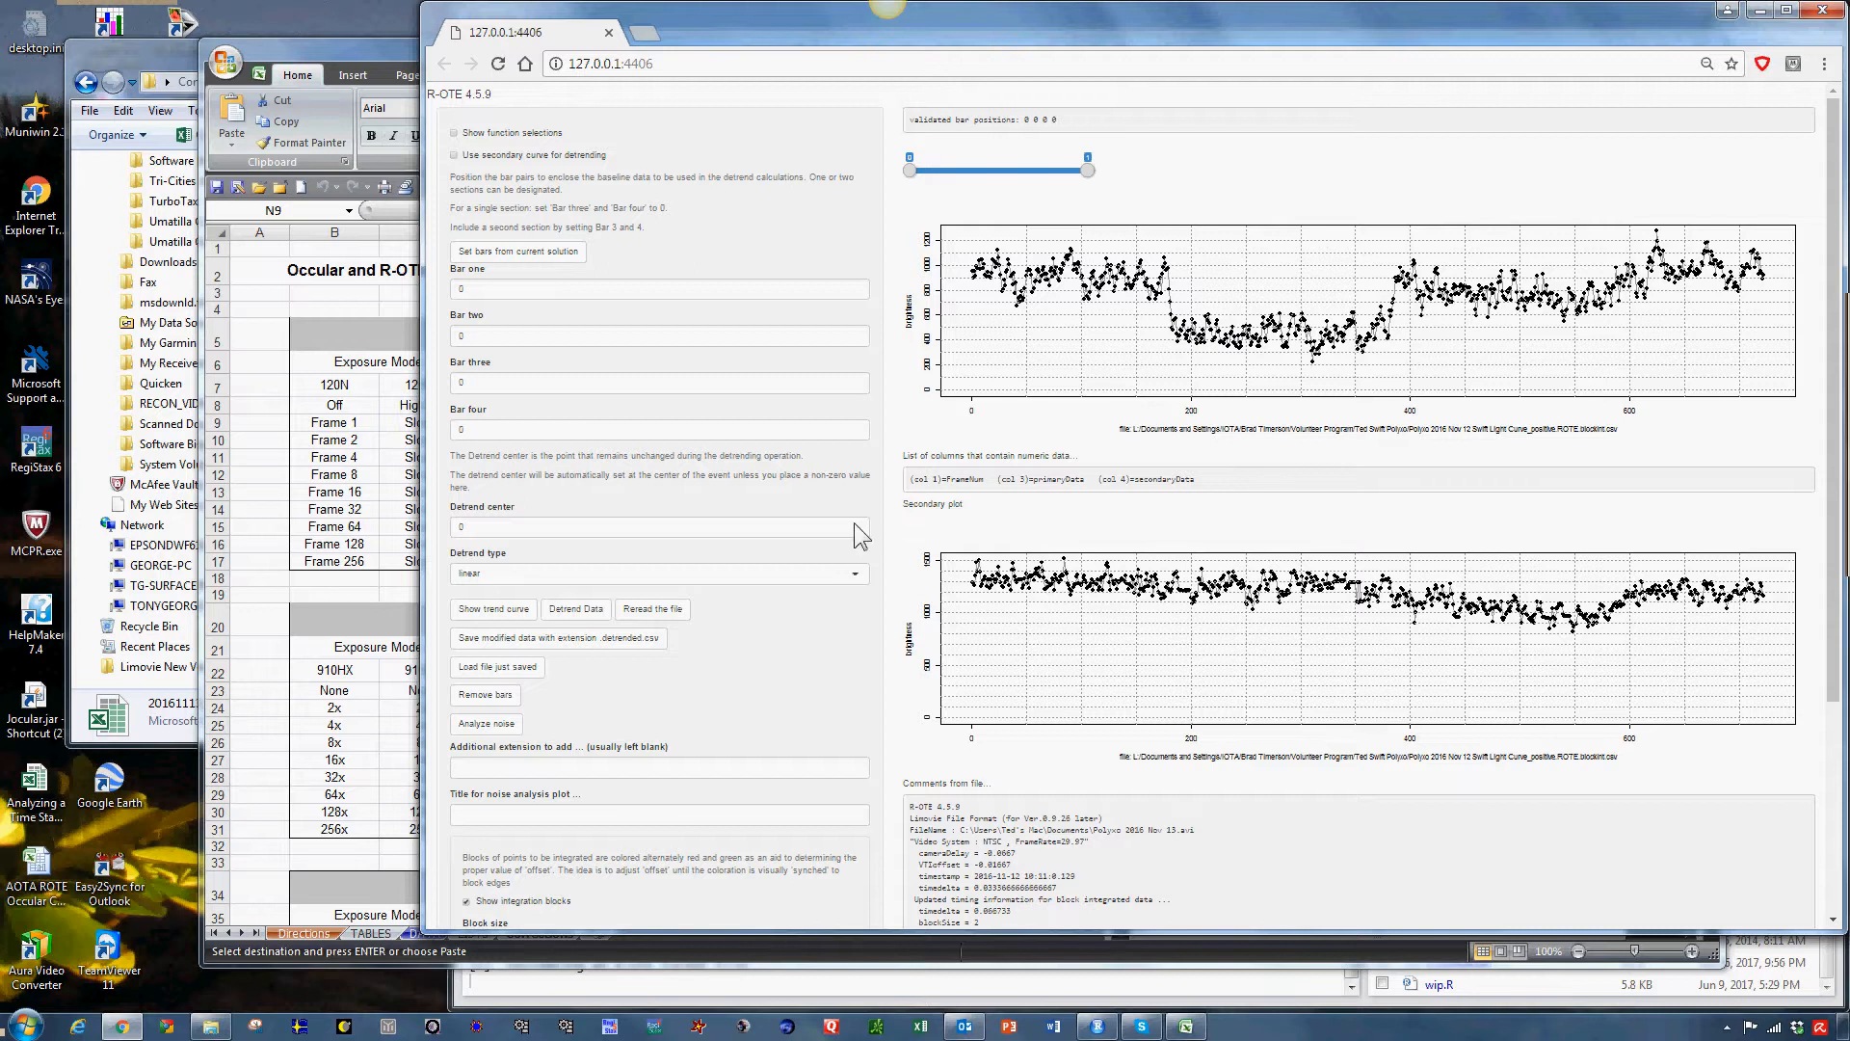
{"action": "scroll", "coordinate": [898, 652], "scroll_direction": "down", "scroll_amount": 2}
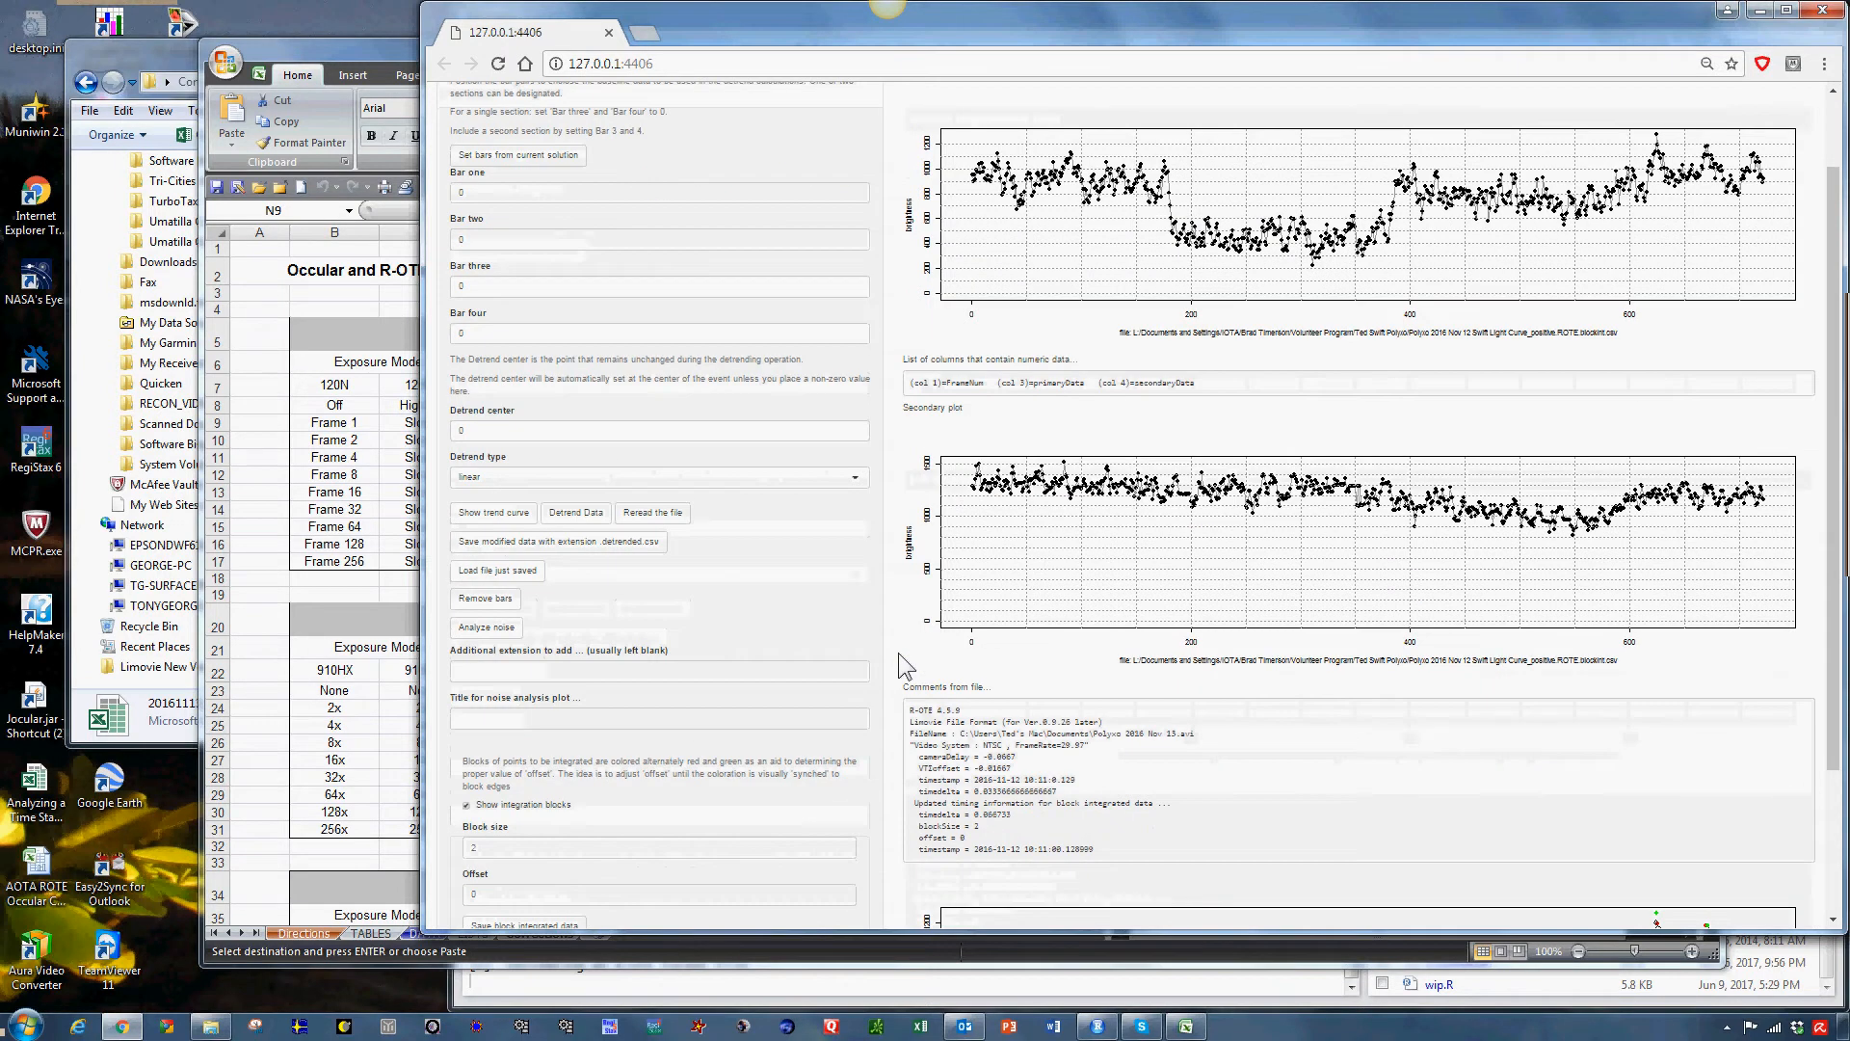
{"action": "scroll", "coordinate": [898, 652], "scroll_direction": "down", "scroll_amount": 1}
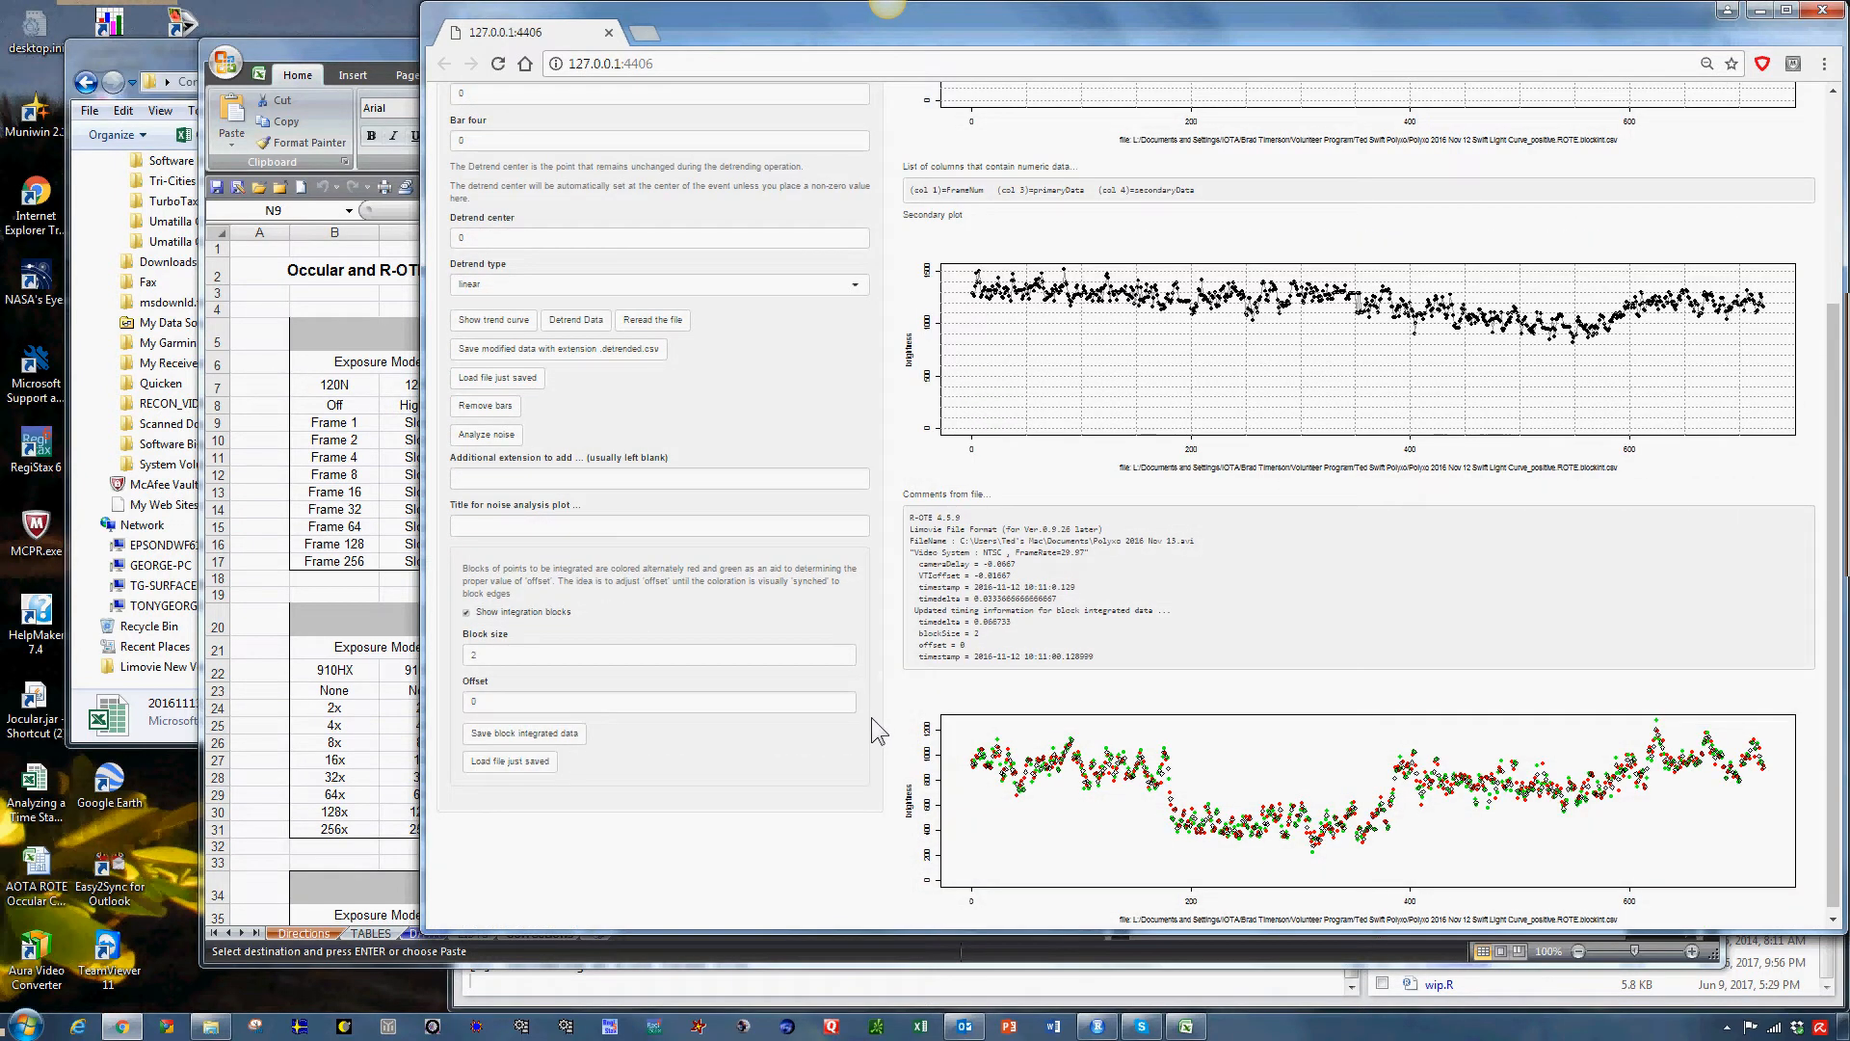
{"action": "scroll", "coordinate": [858, 731], "scroll_direction": "up", "scroll_amount": 3}
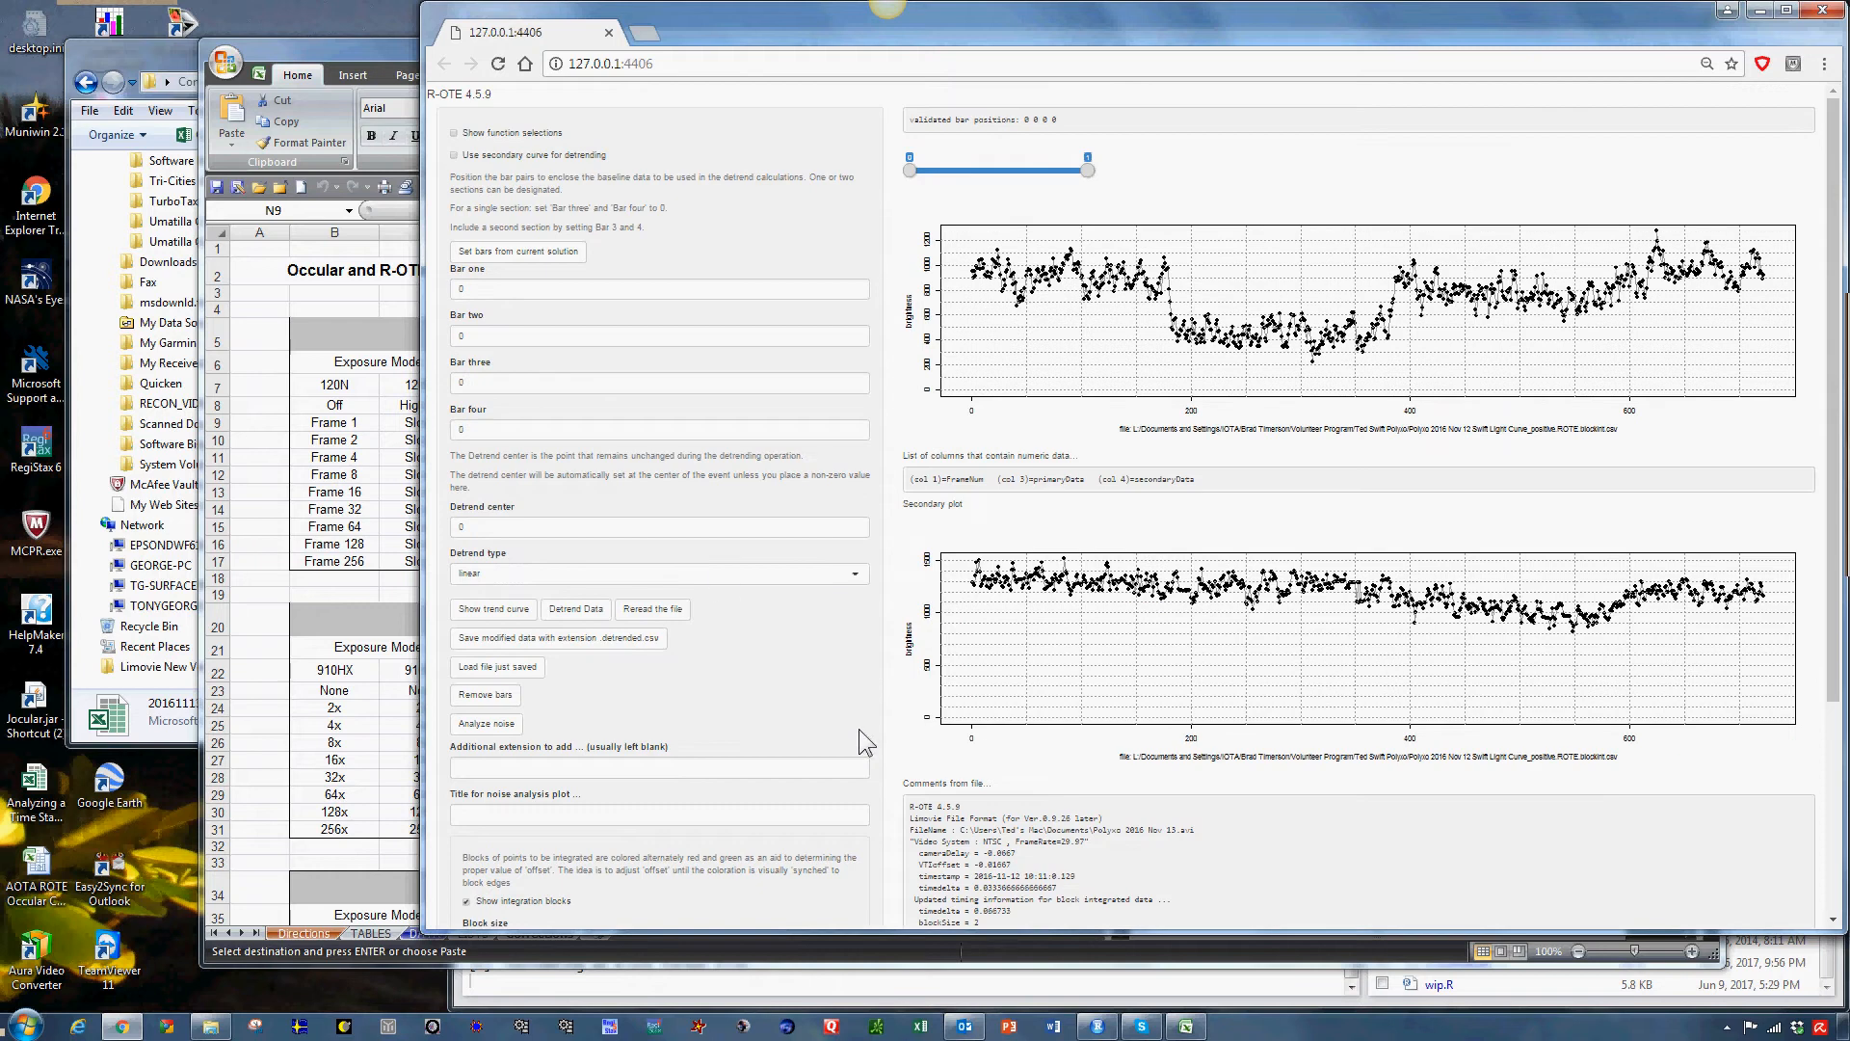
Switch to the Normalize to secondary function and save the current plot data as a restore point.
{"action": "left_click", "coordinate": [528, 144]}
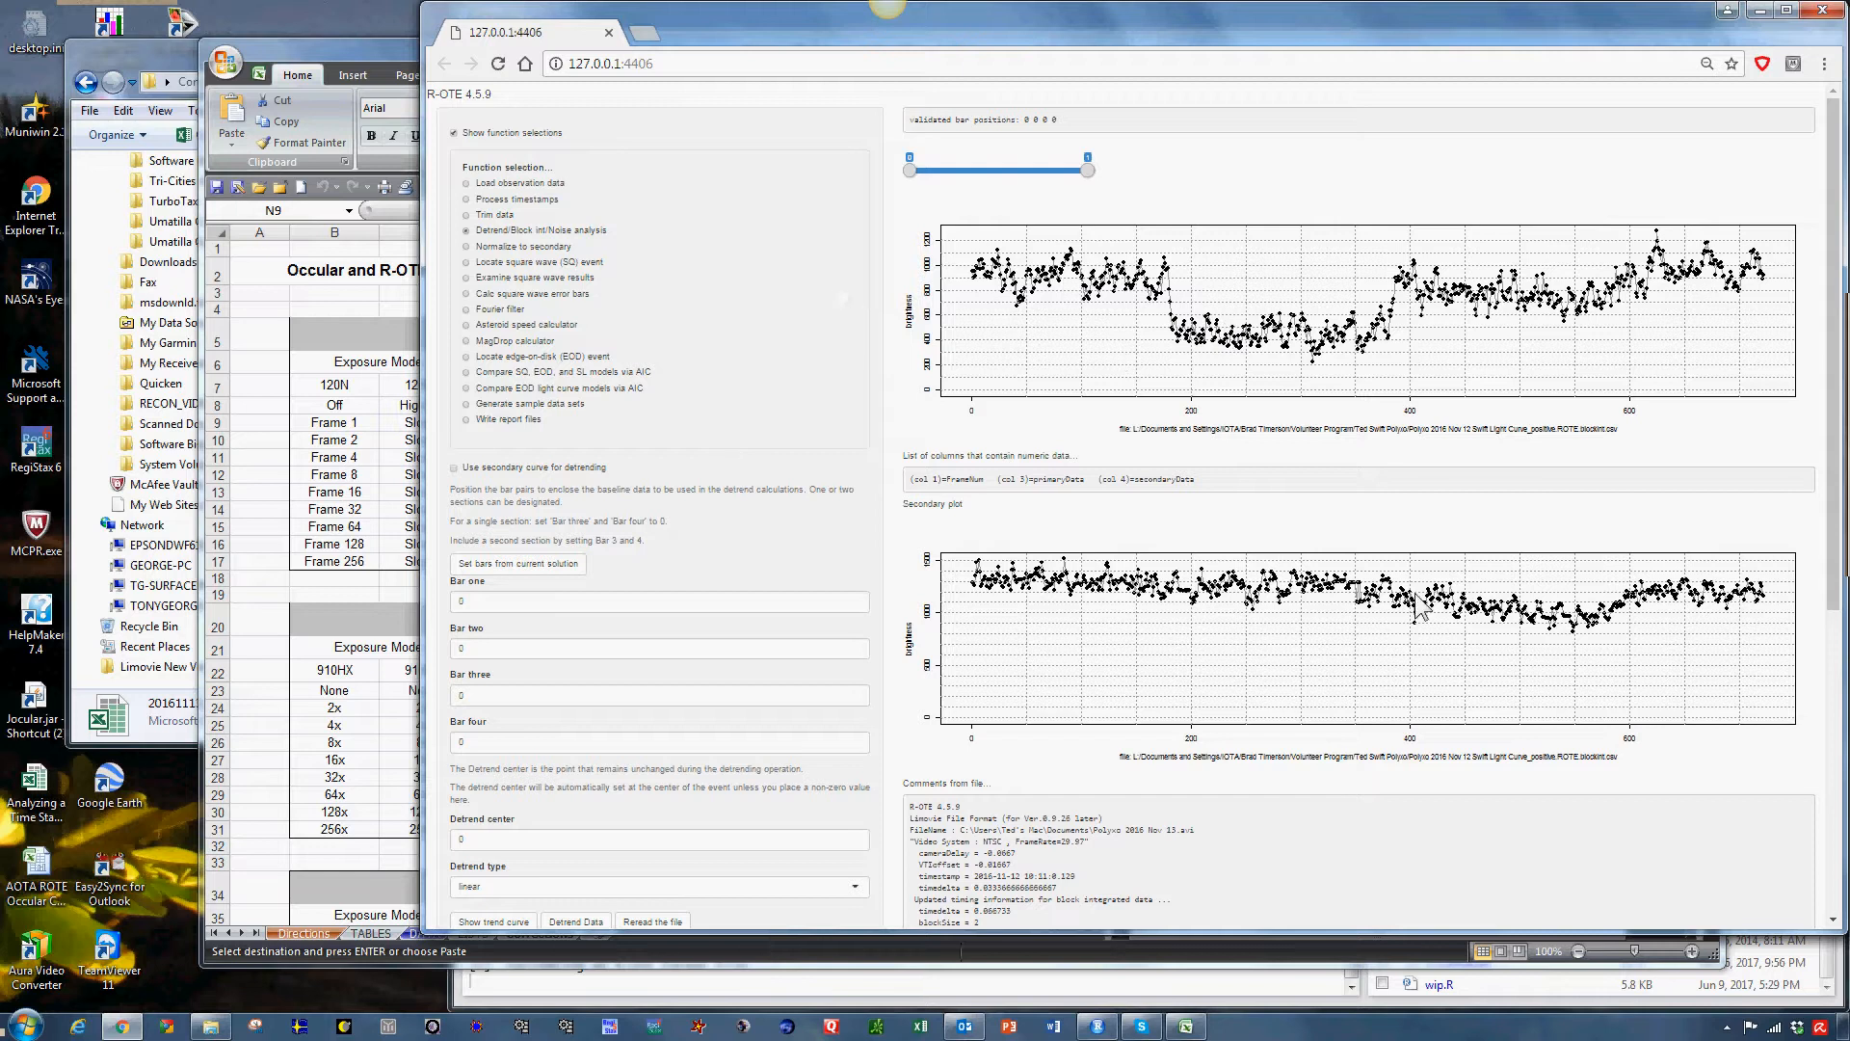
{"action": "left_click", "coordinate": [534, 249]}
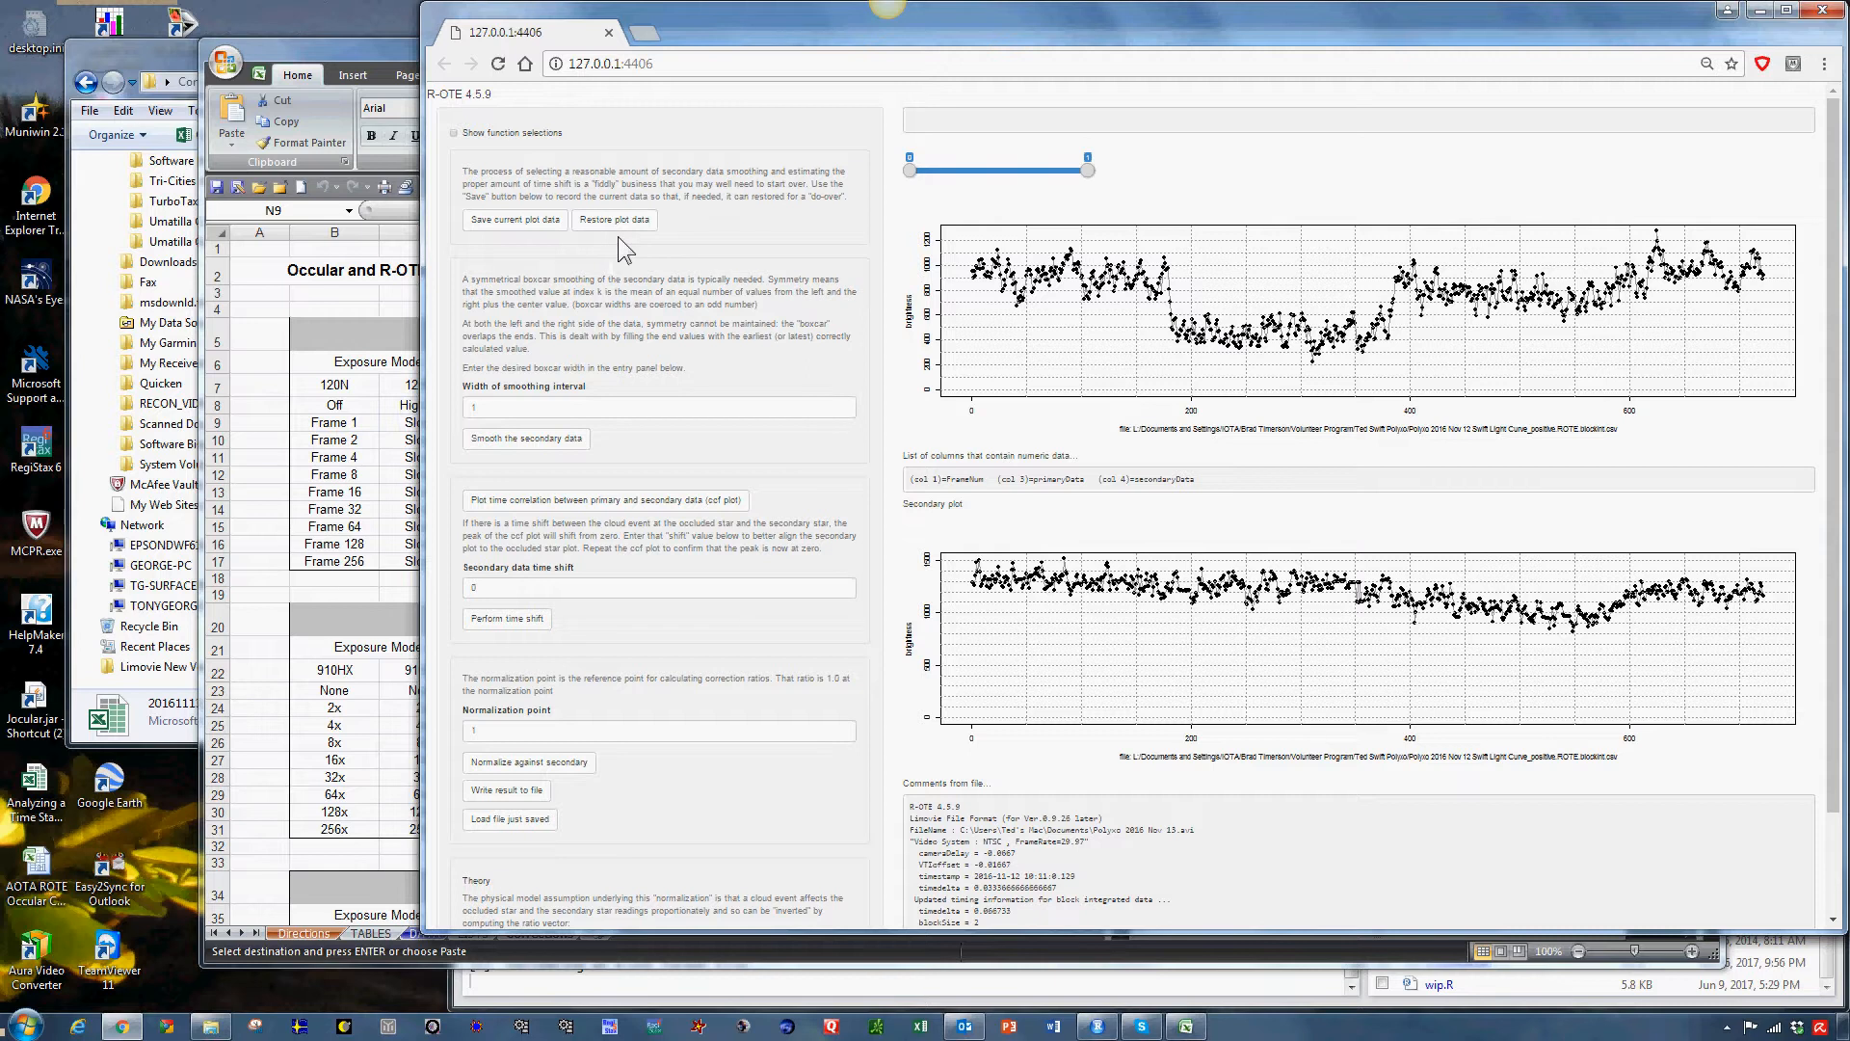
{"action": "left_click", "coordinate": [517, 222]}
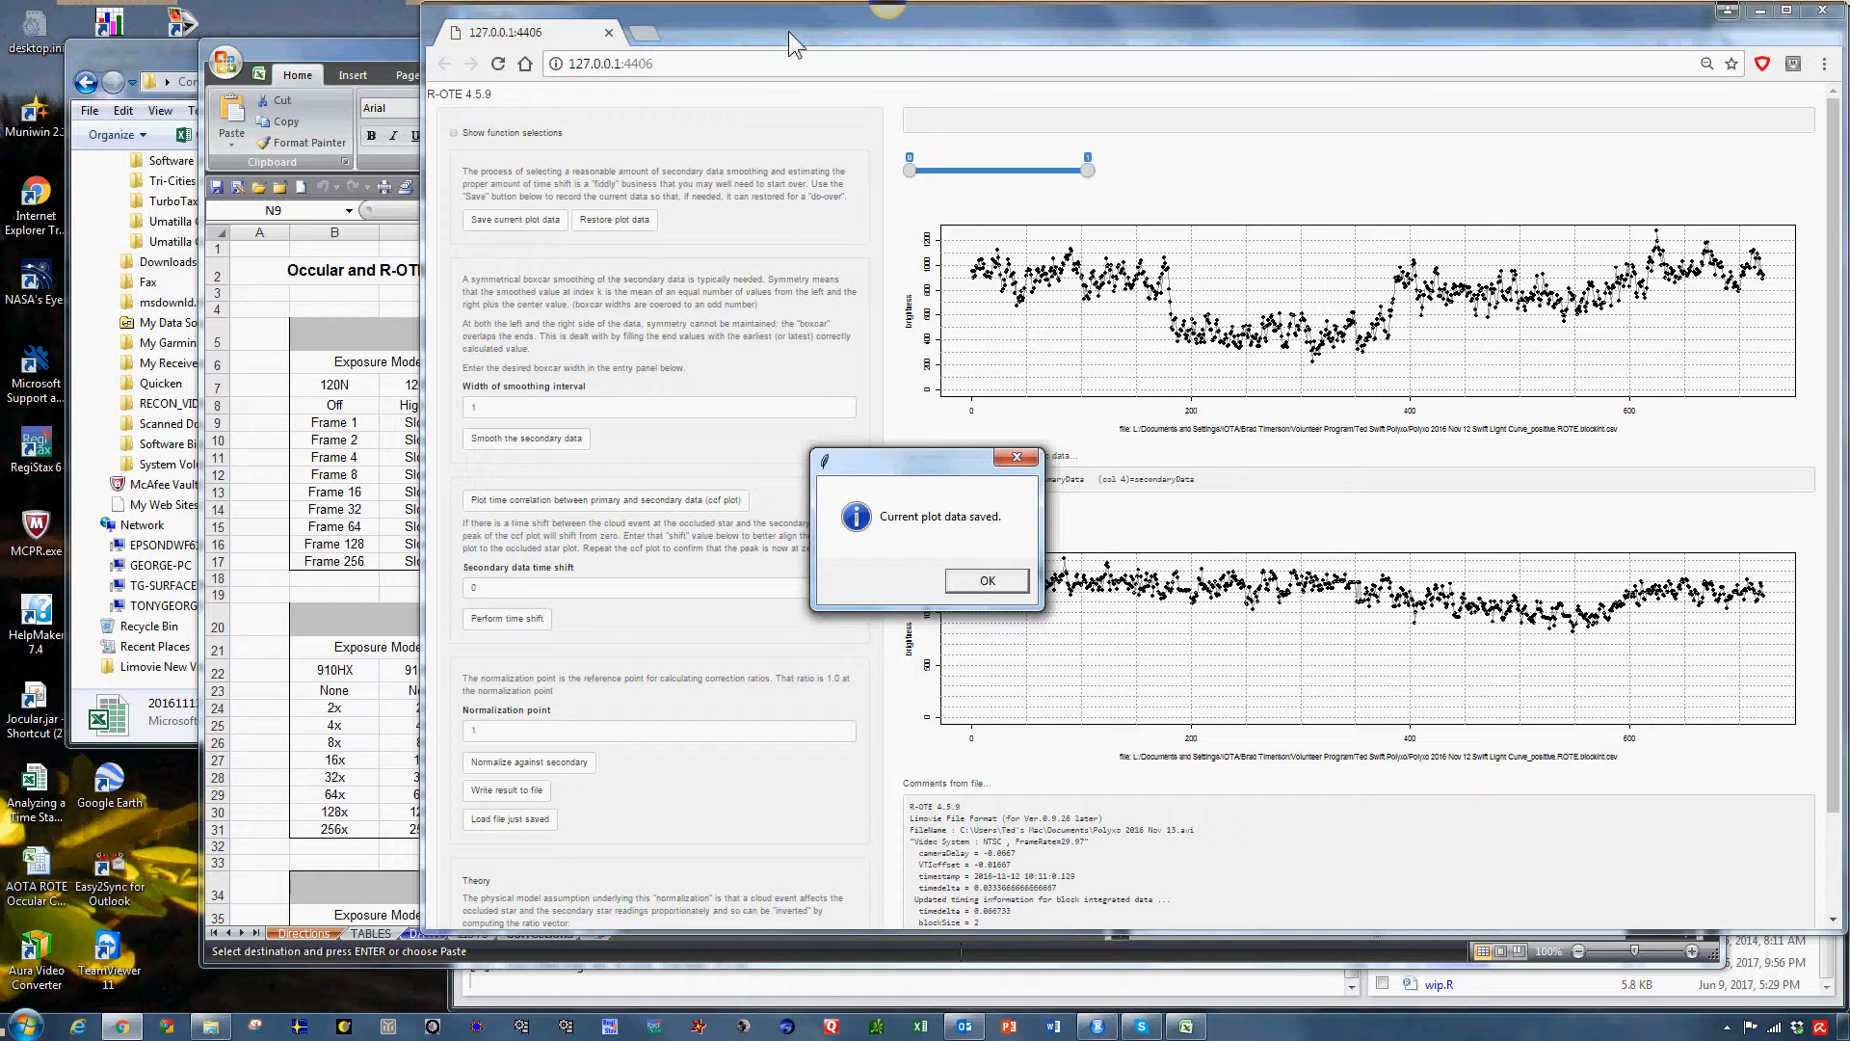
{"action": "key", "text": "Return"}
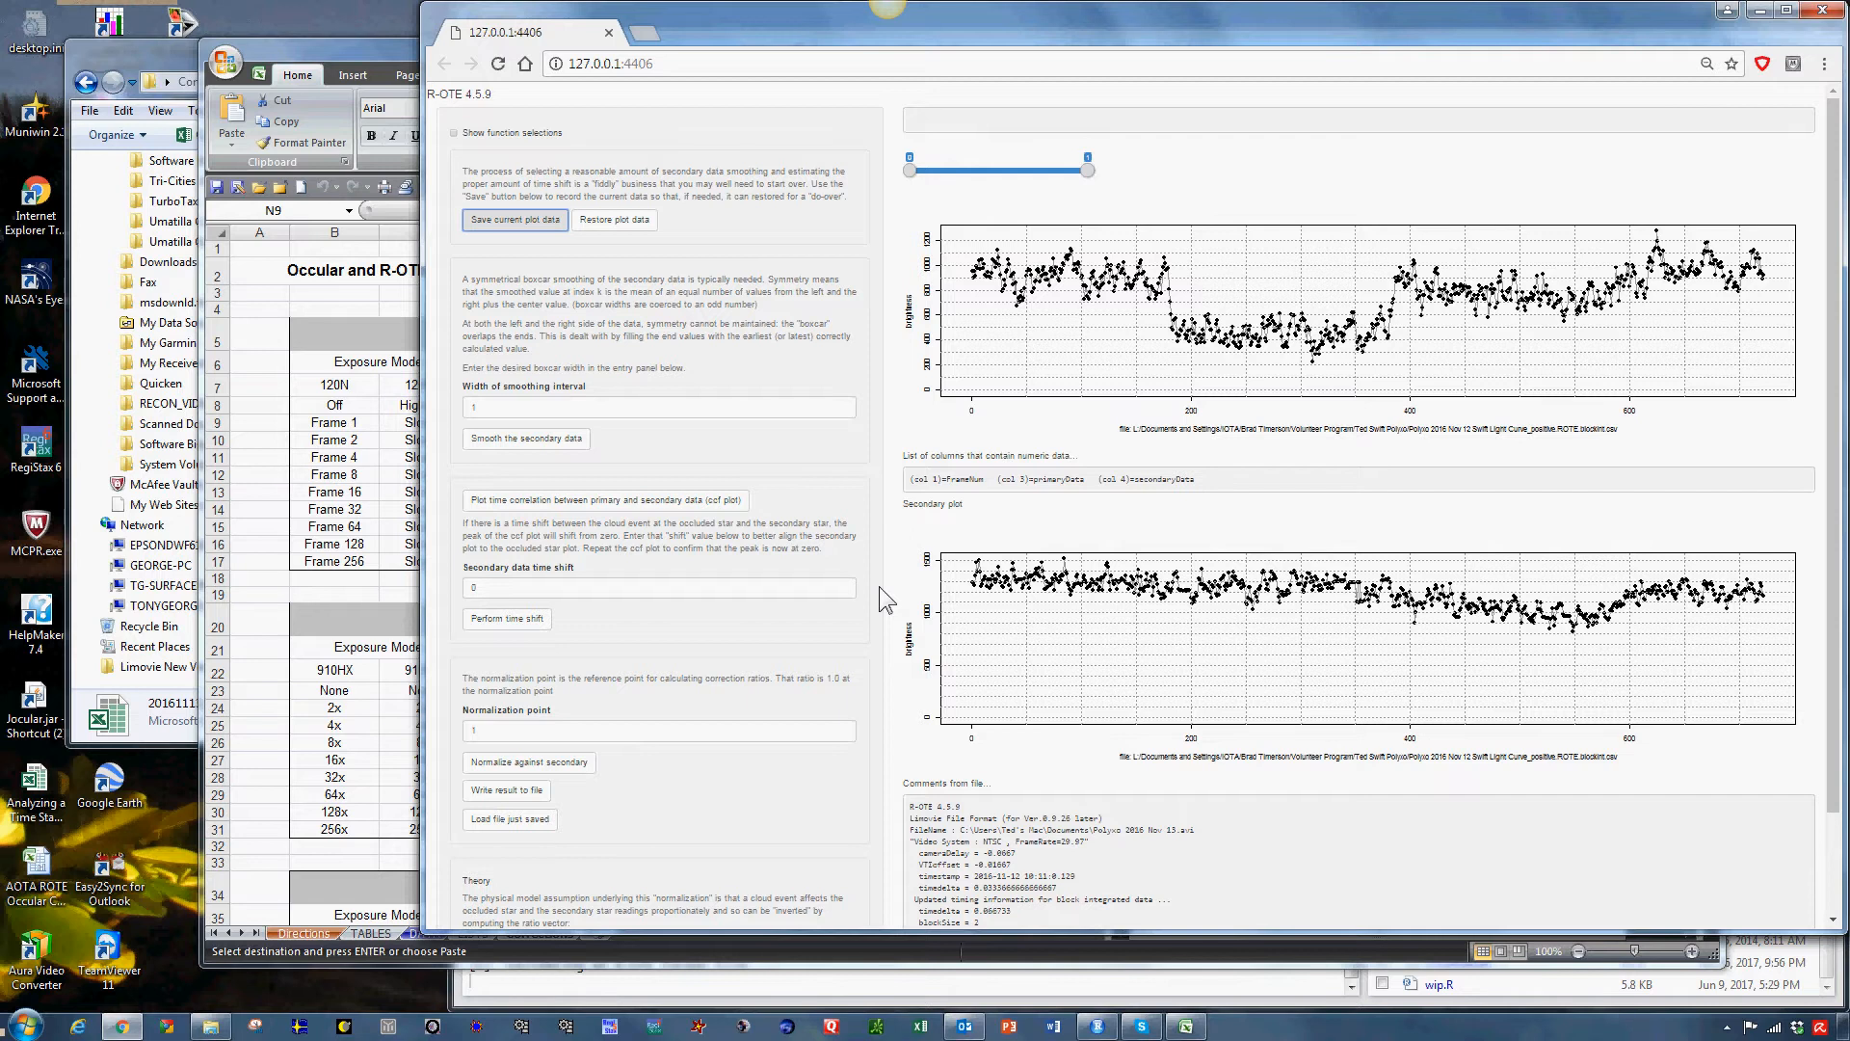
{"action": "key", "text": "Return"}
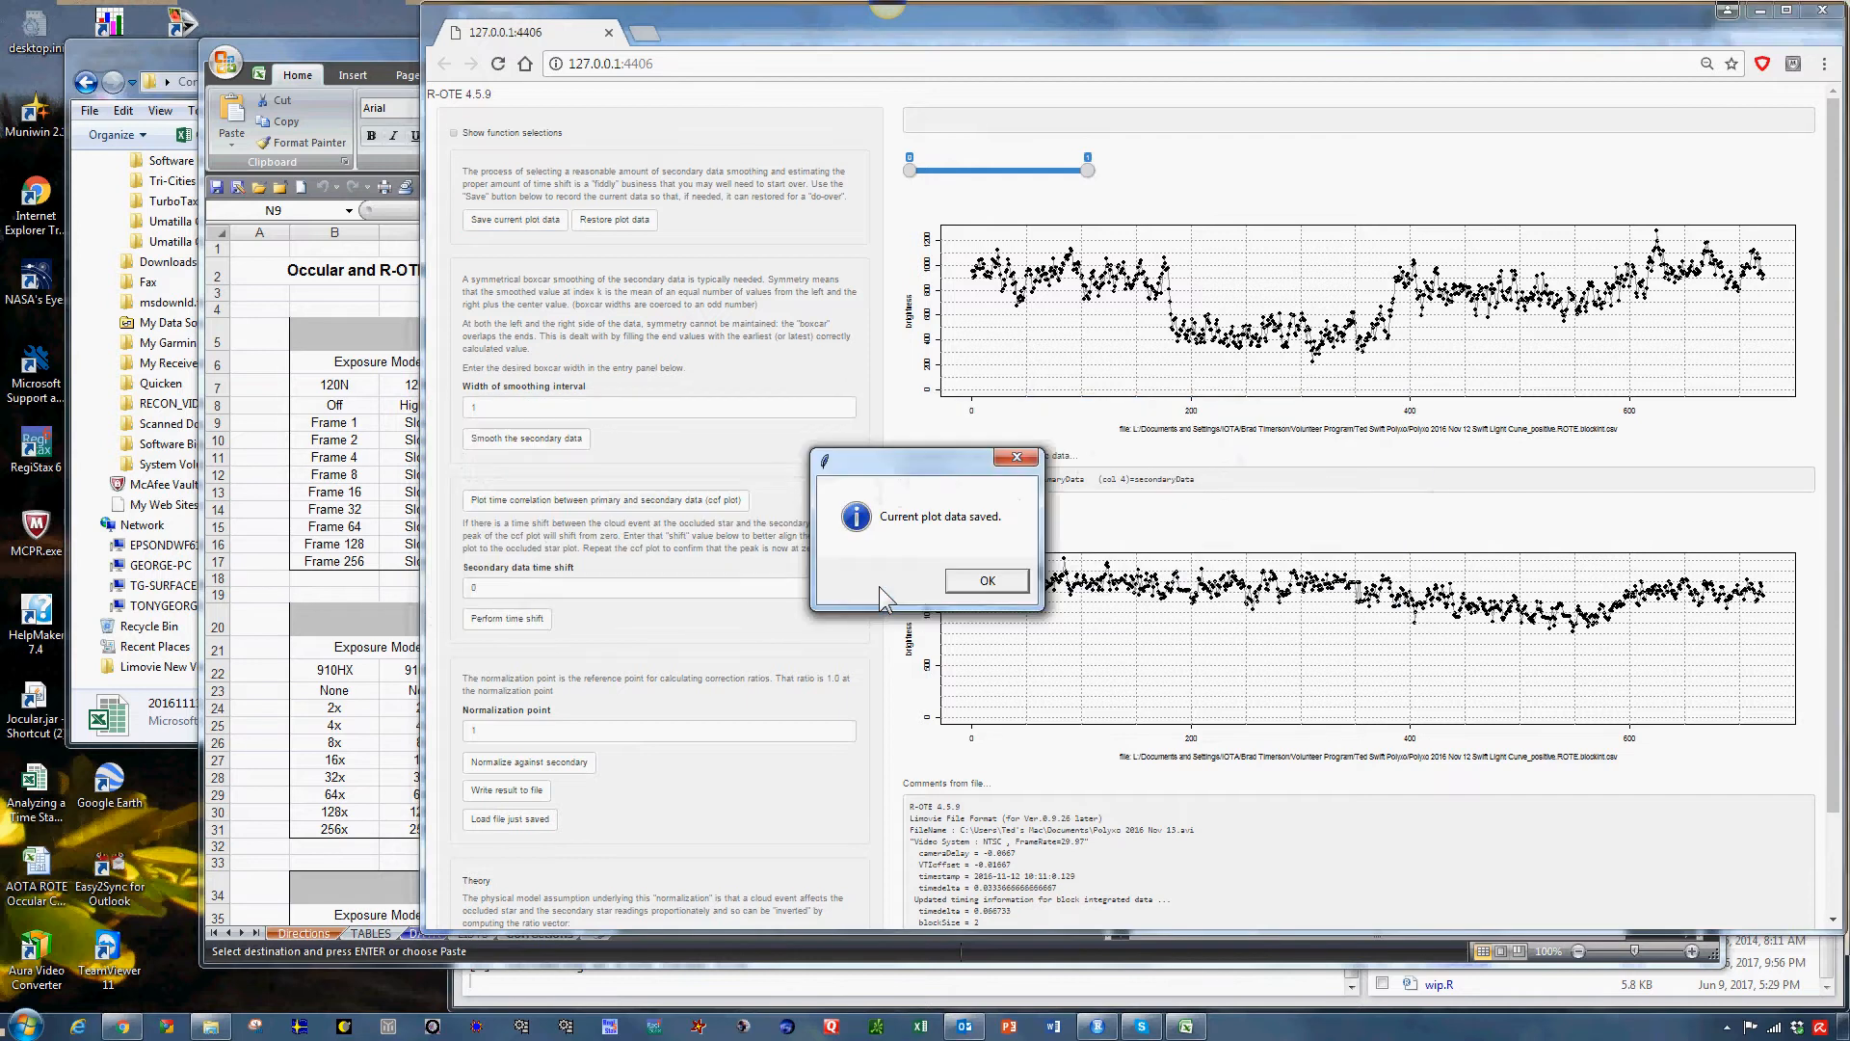
{"action": "left_click", "coordinate": [985, 581]}
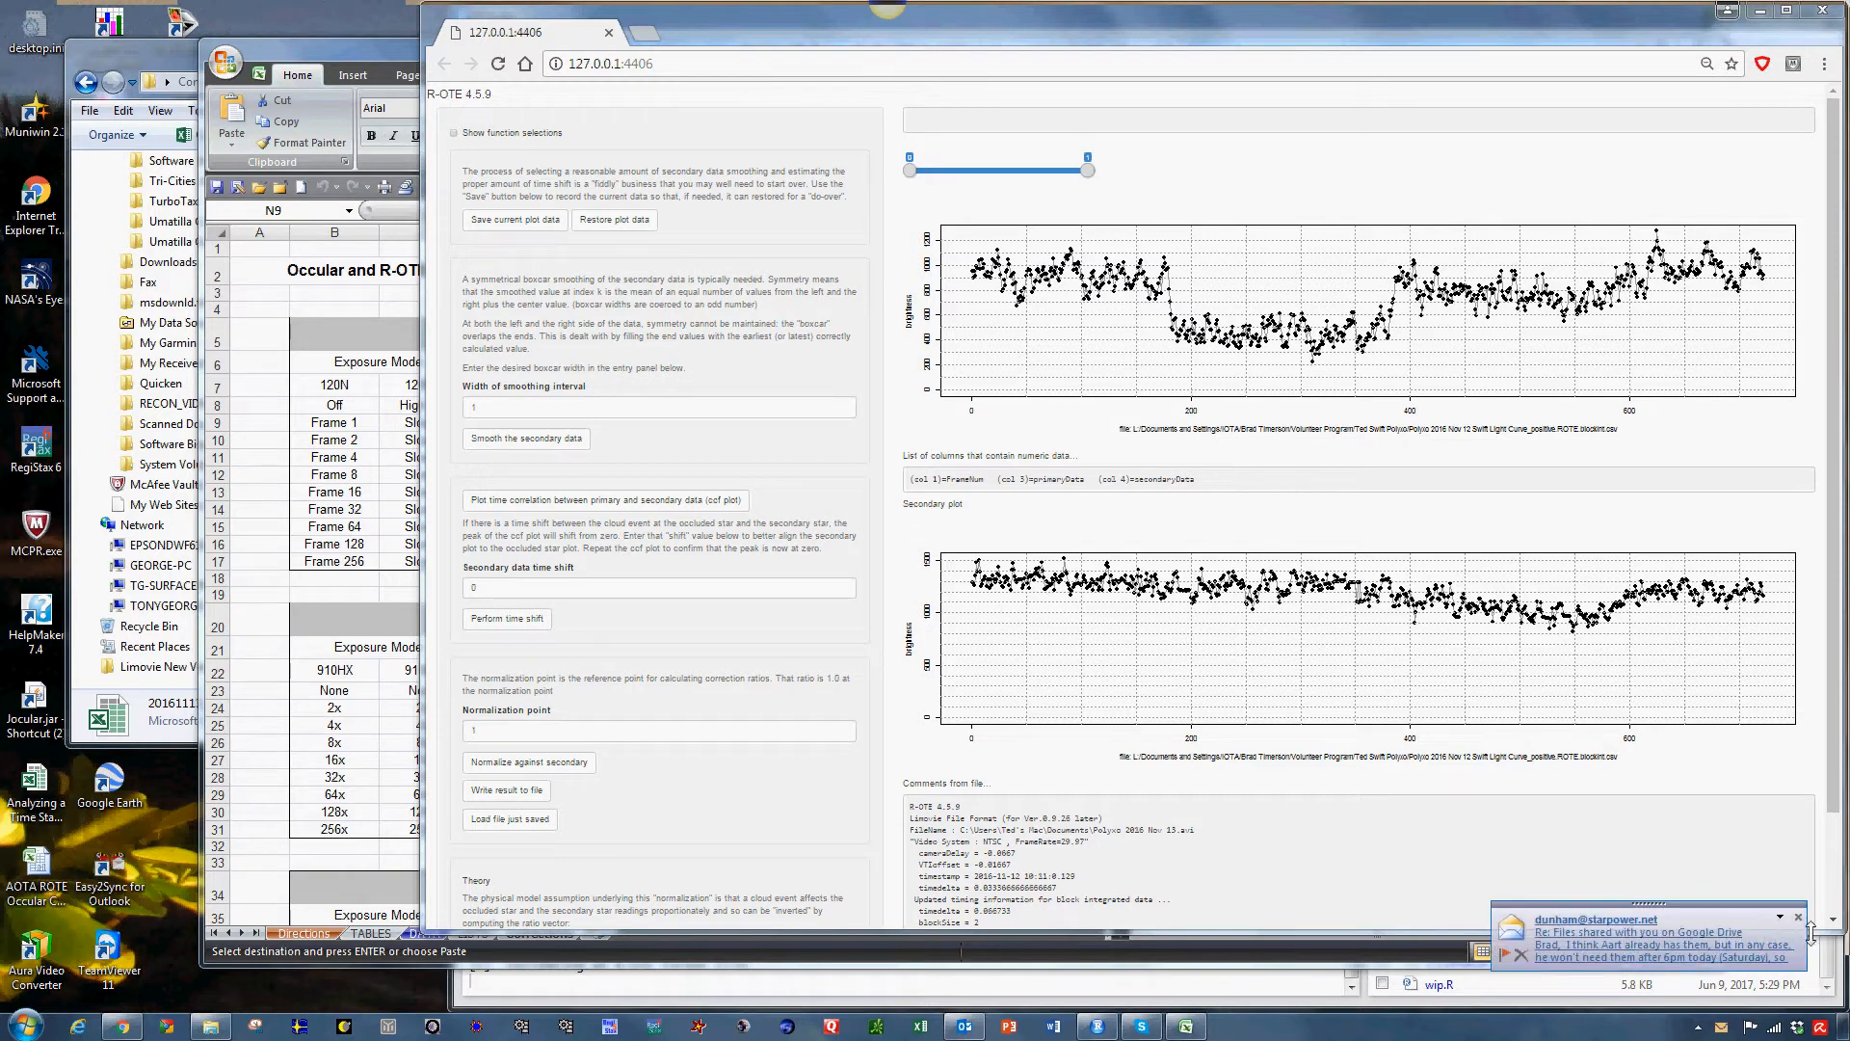
{"action": "left_click", "coordinate": [1798, 919]}
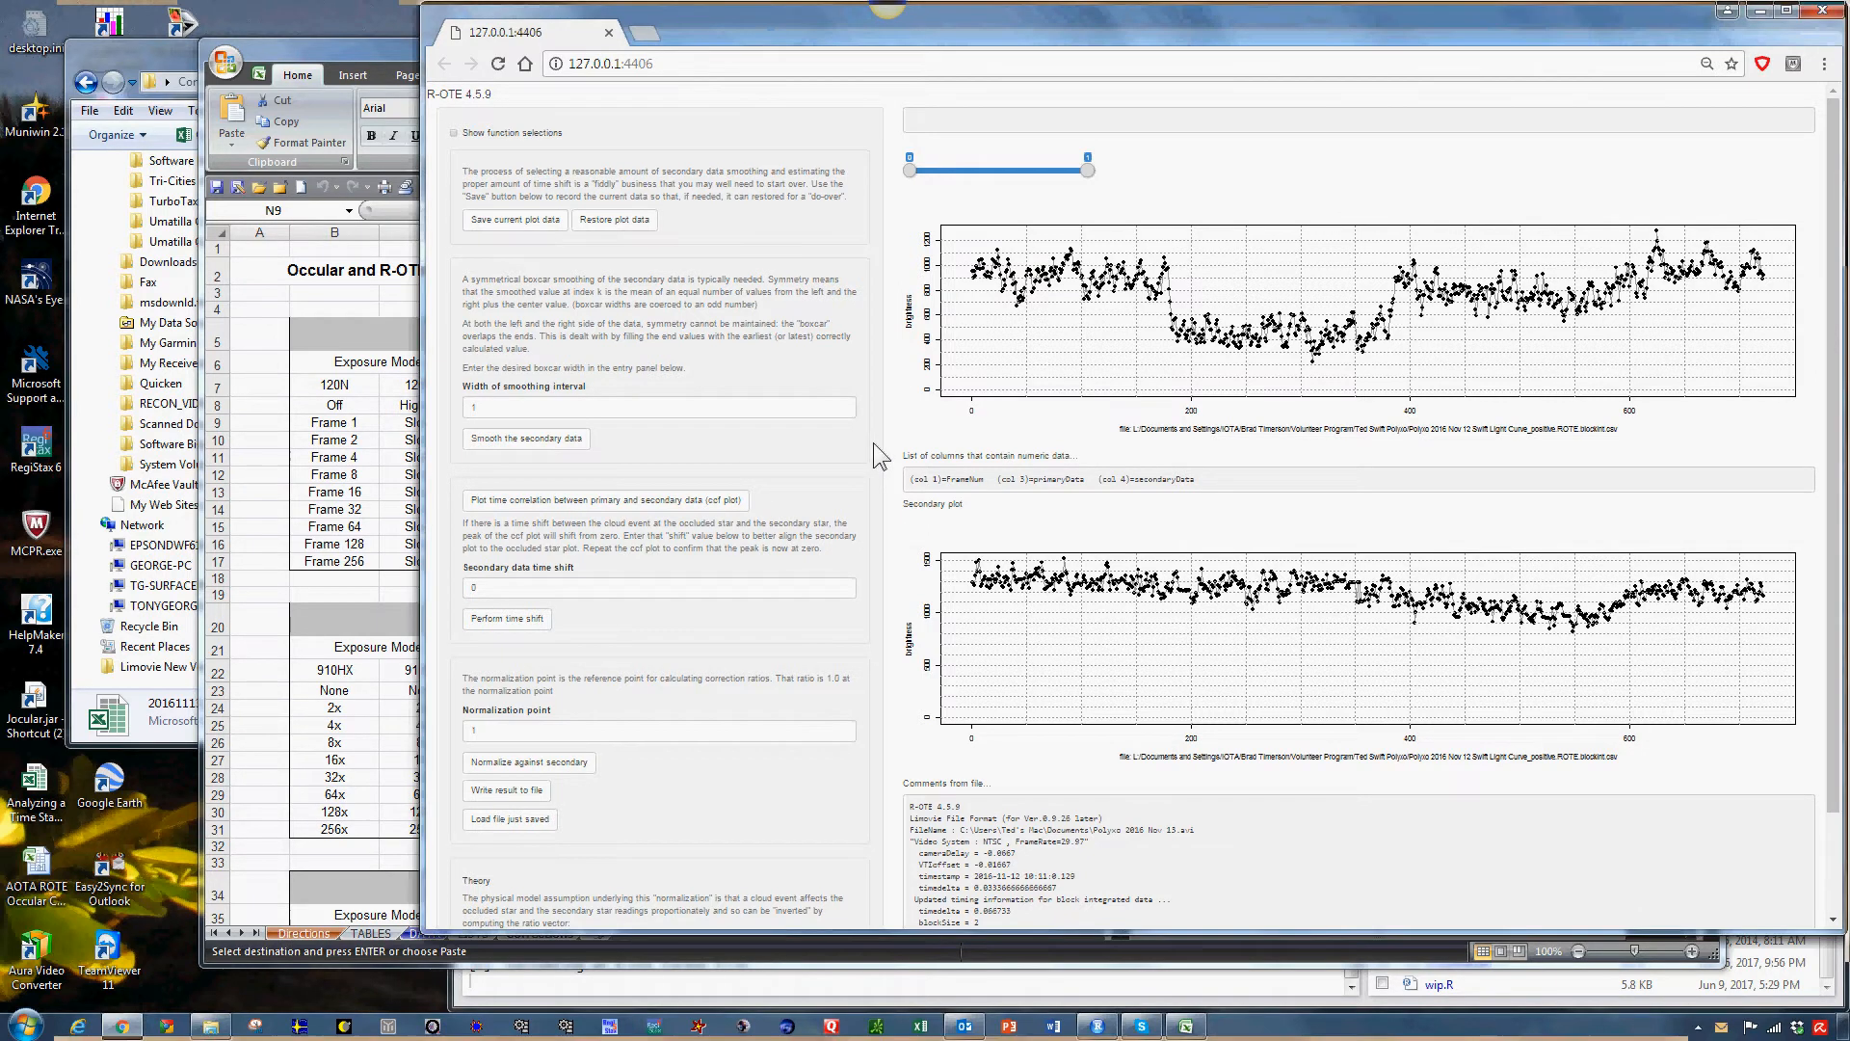
Try normalizing the observation against the unsmoothed secondary data at normalization point 1, and restore the saved plot data.
{"action": "scroll", "coordinate": [875, 449], "scroll_direction": "down", "scroll_amount": 1}
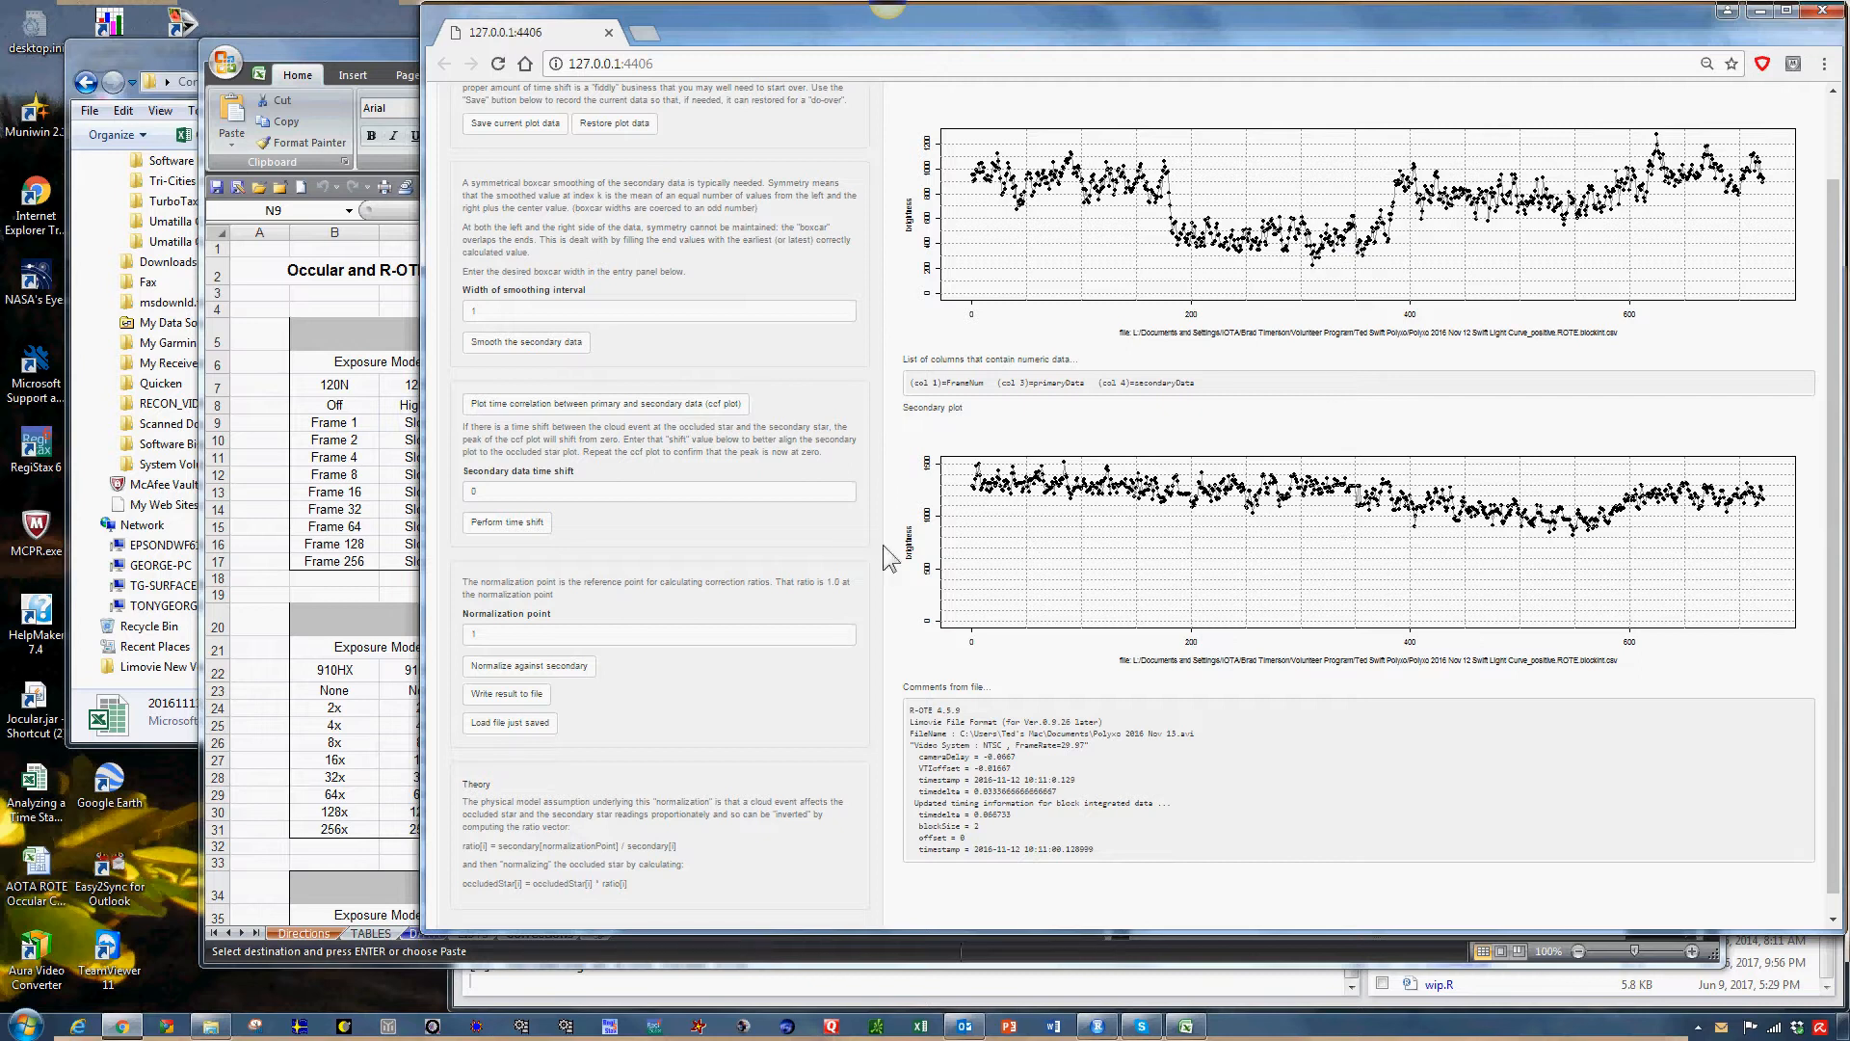
{"action": "left_click", "coordinate": [531, 674]}
{"action": "left_click", "coordinate": [545, 672]}
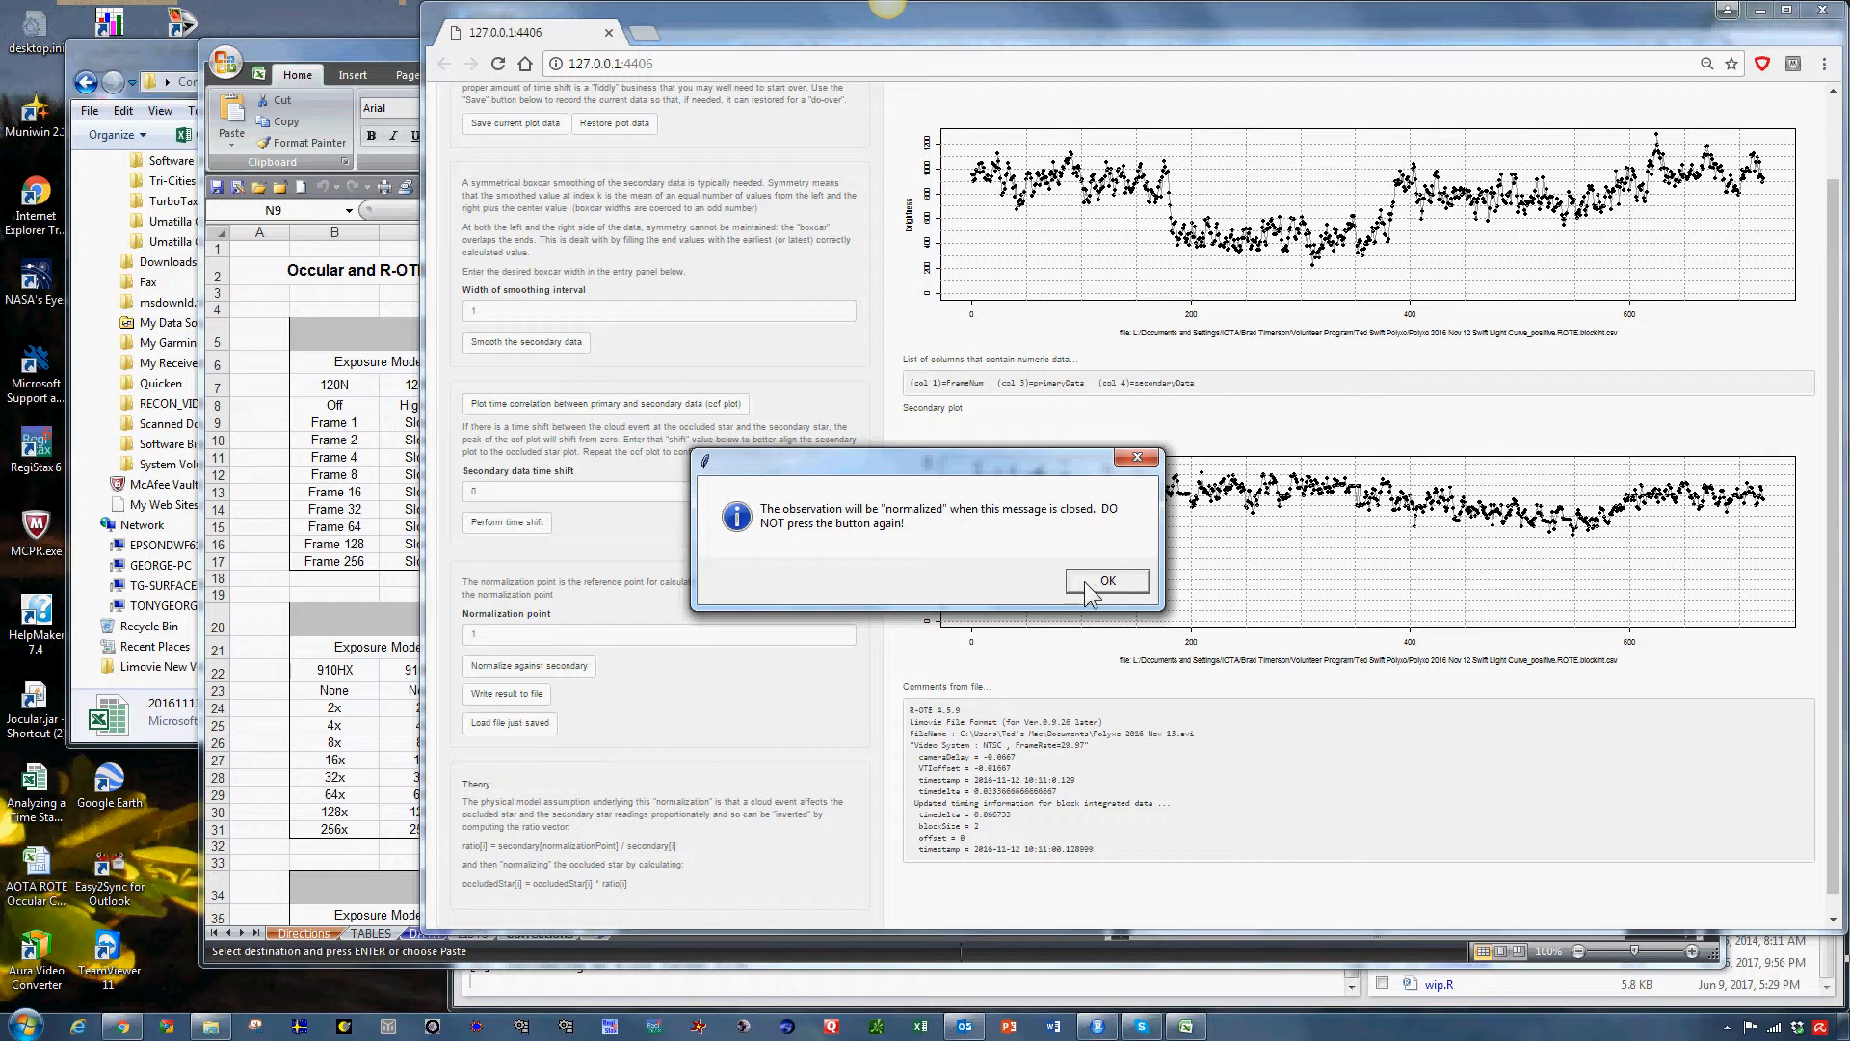
{"action": "left_click", "coordinate": [1086, 583]}
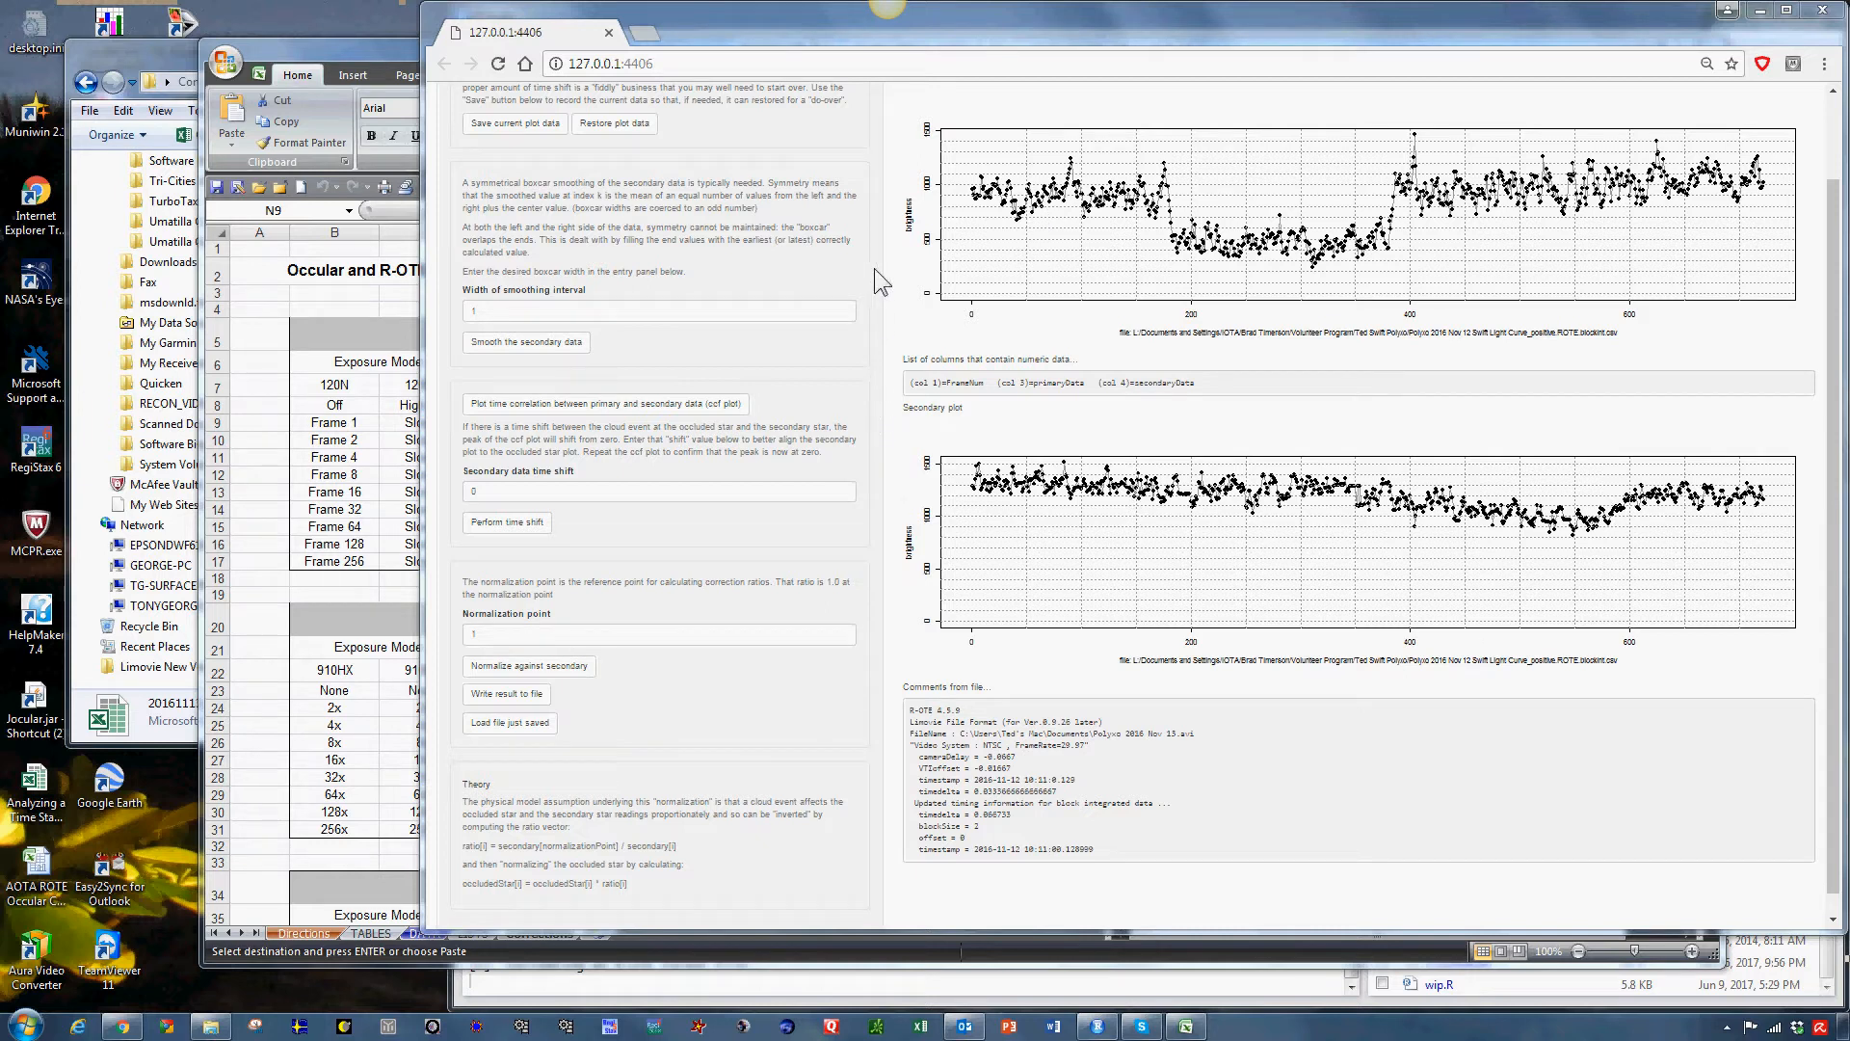
{"action": "left_click", "coordinate": [617, 123]}
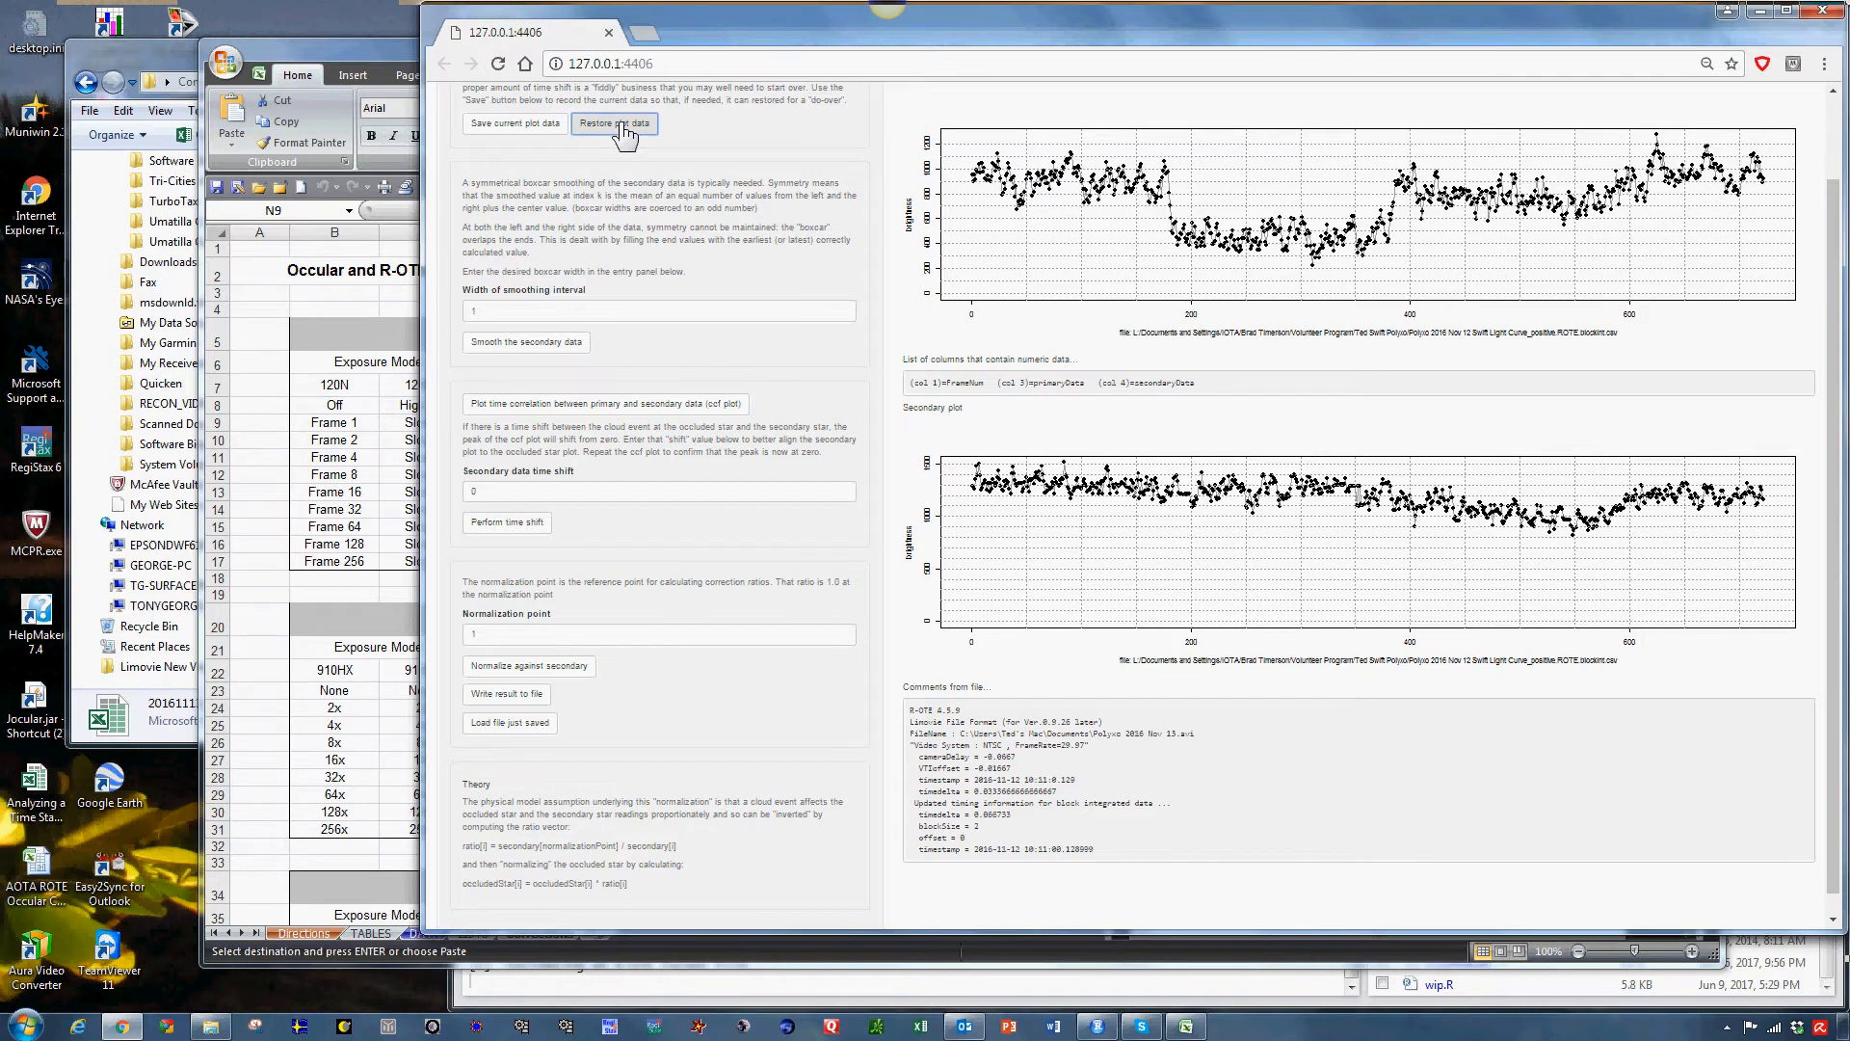
Smooth the secondary data with a smoothing interval width of 7 and normalize the observation against it at point 1.
{"action": "left_click", "coordinate": [844, 311]}
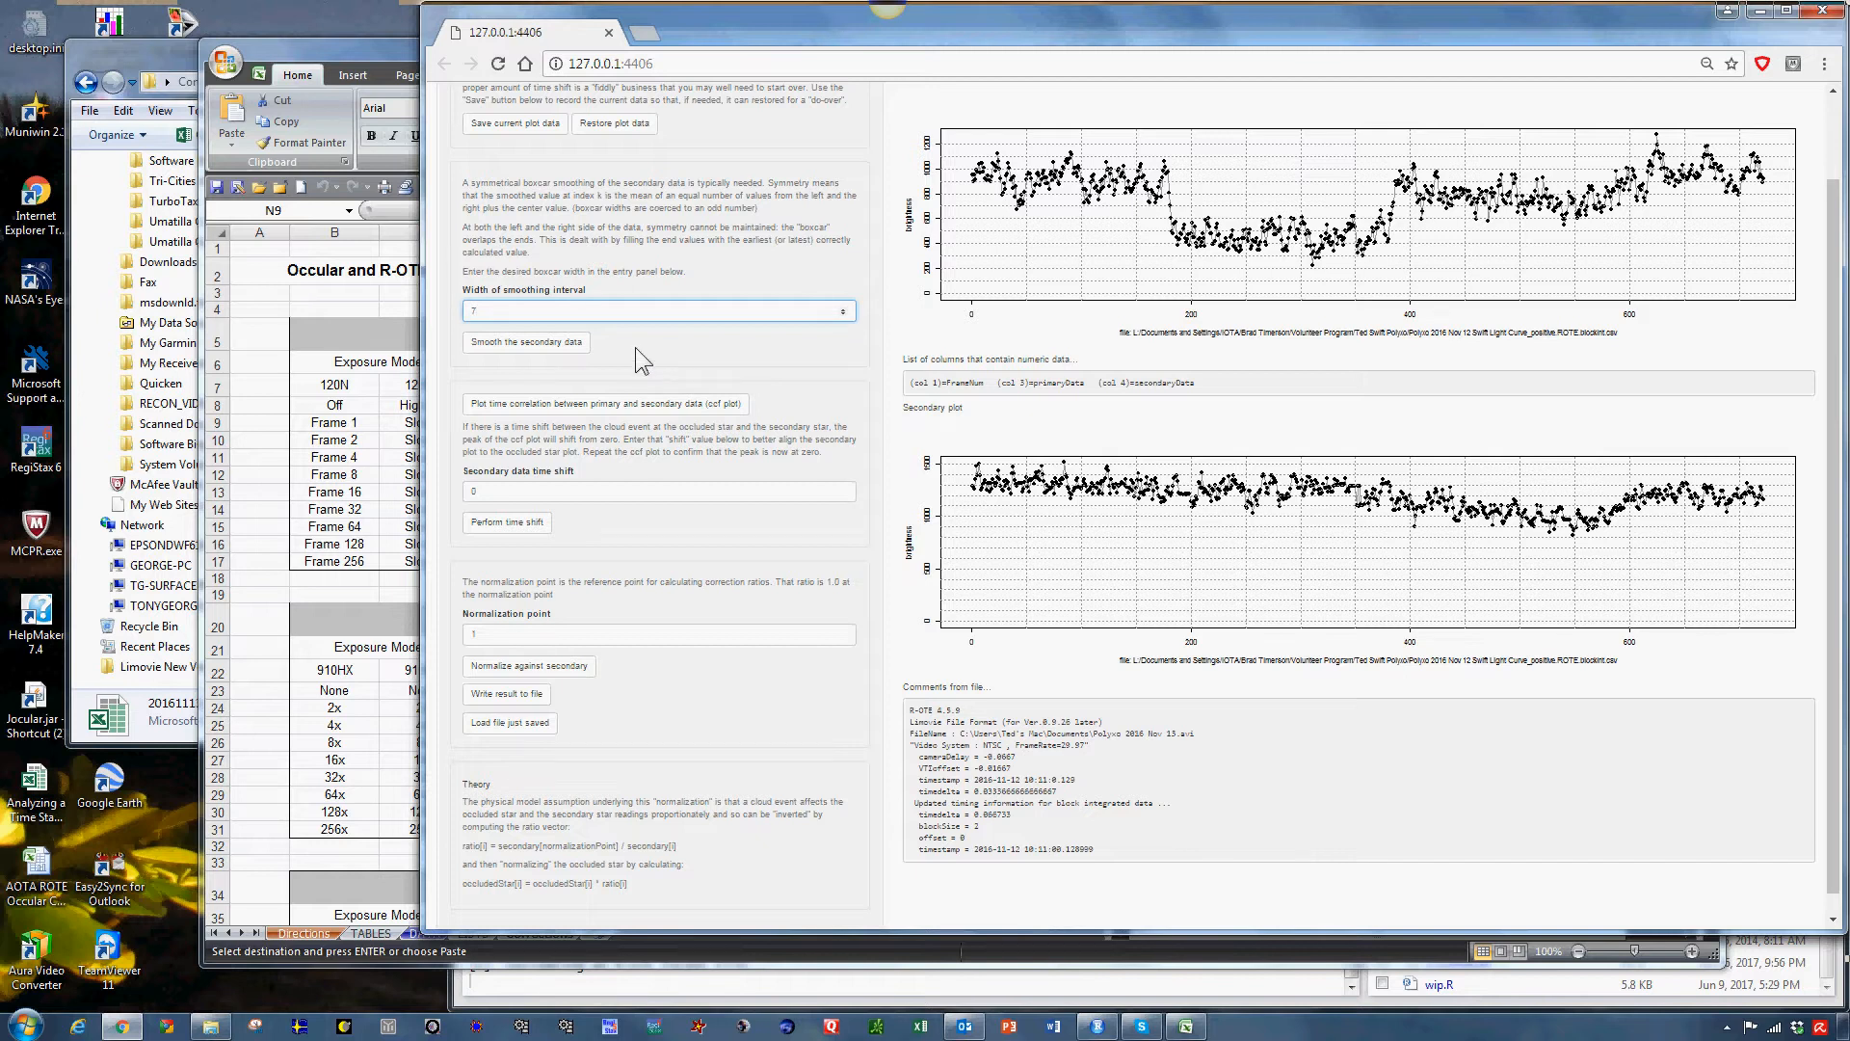
{"action": "left_click", "coordinate": [552, 347]}
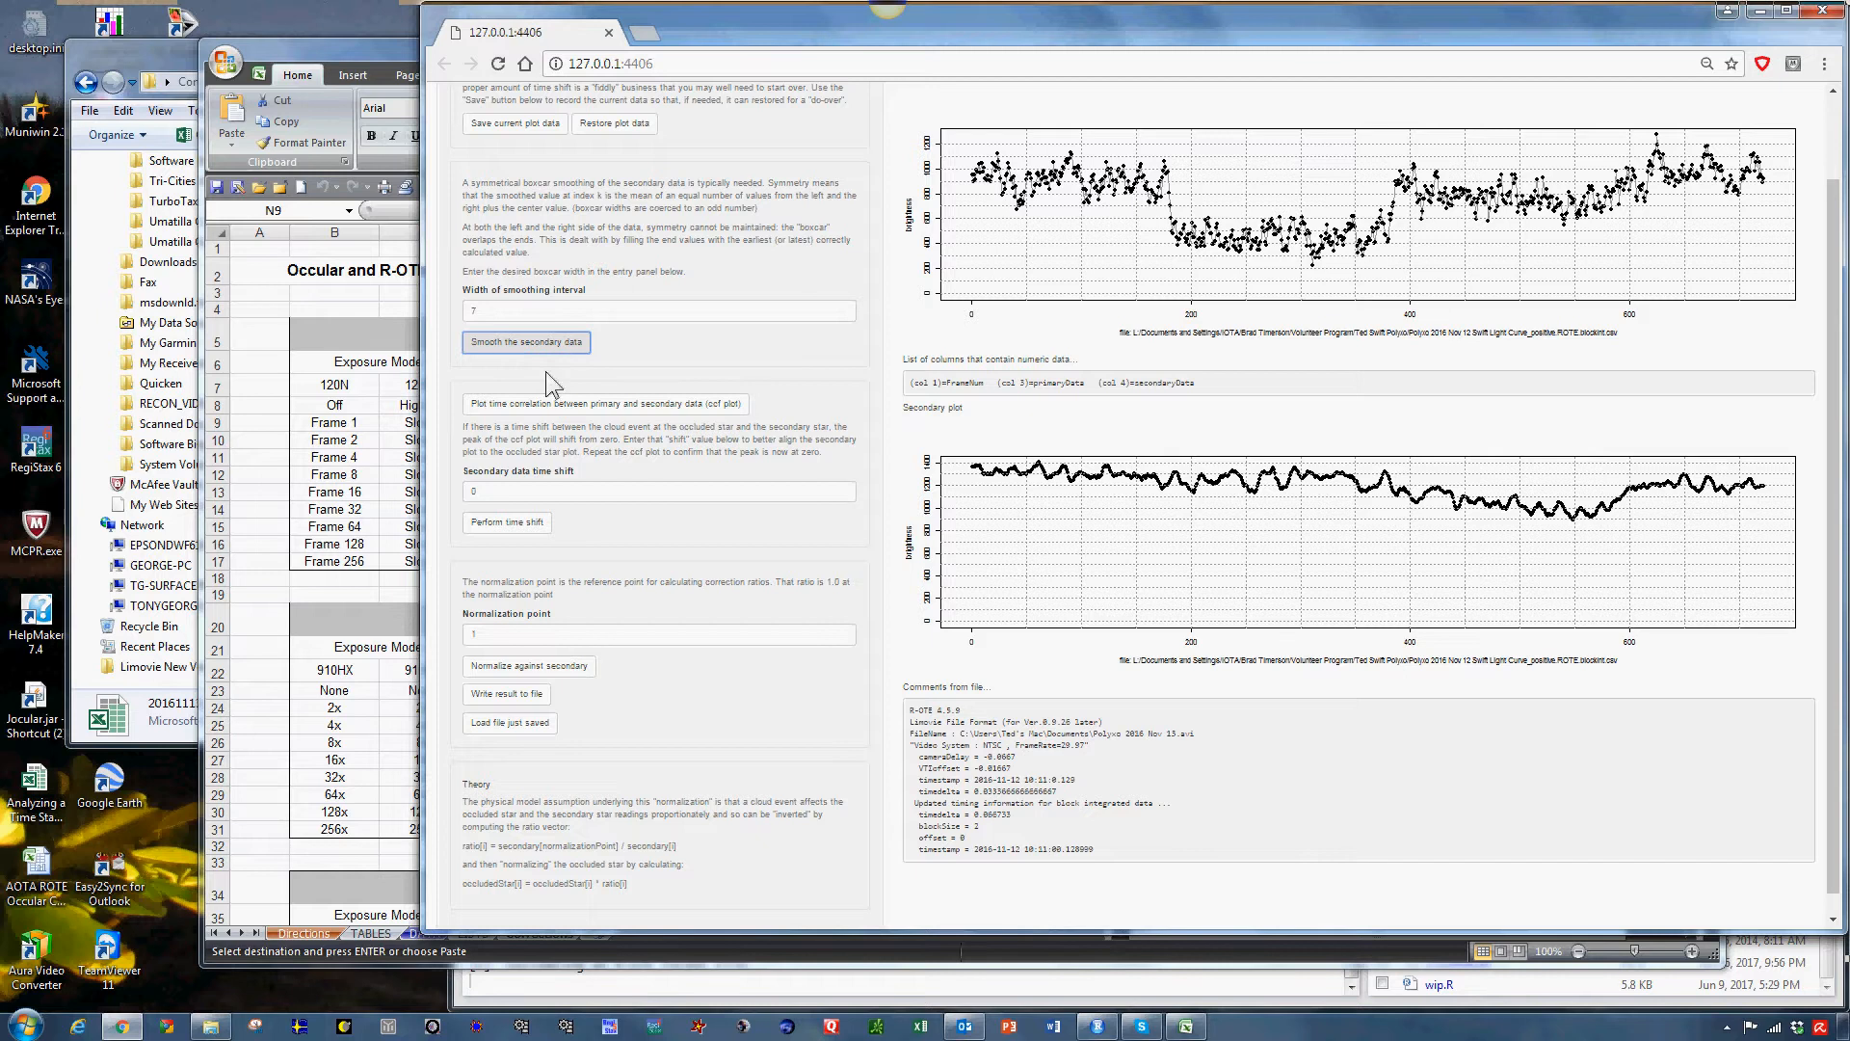
{"action": "left_click", "coordinate": [559, 670]}
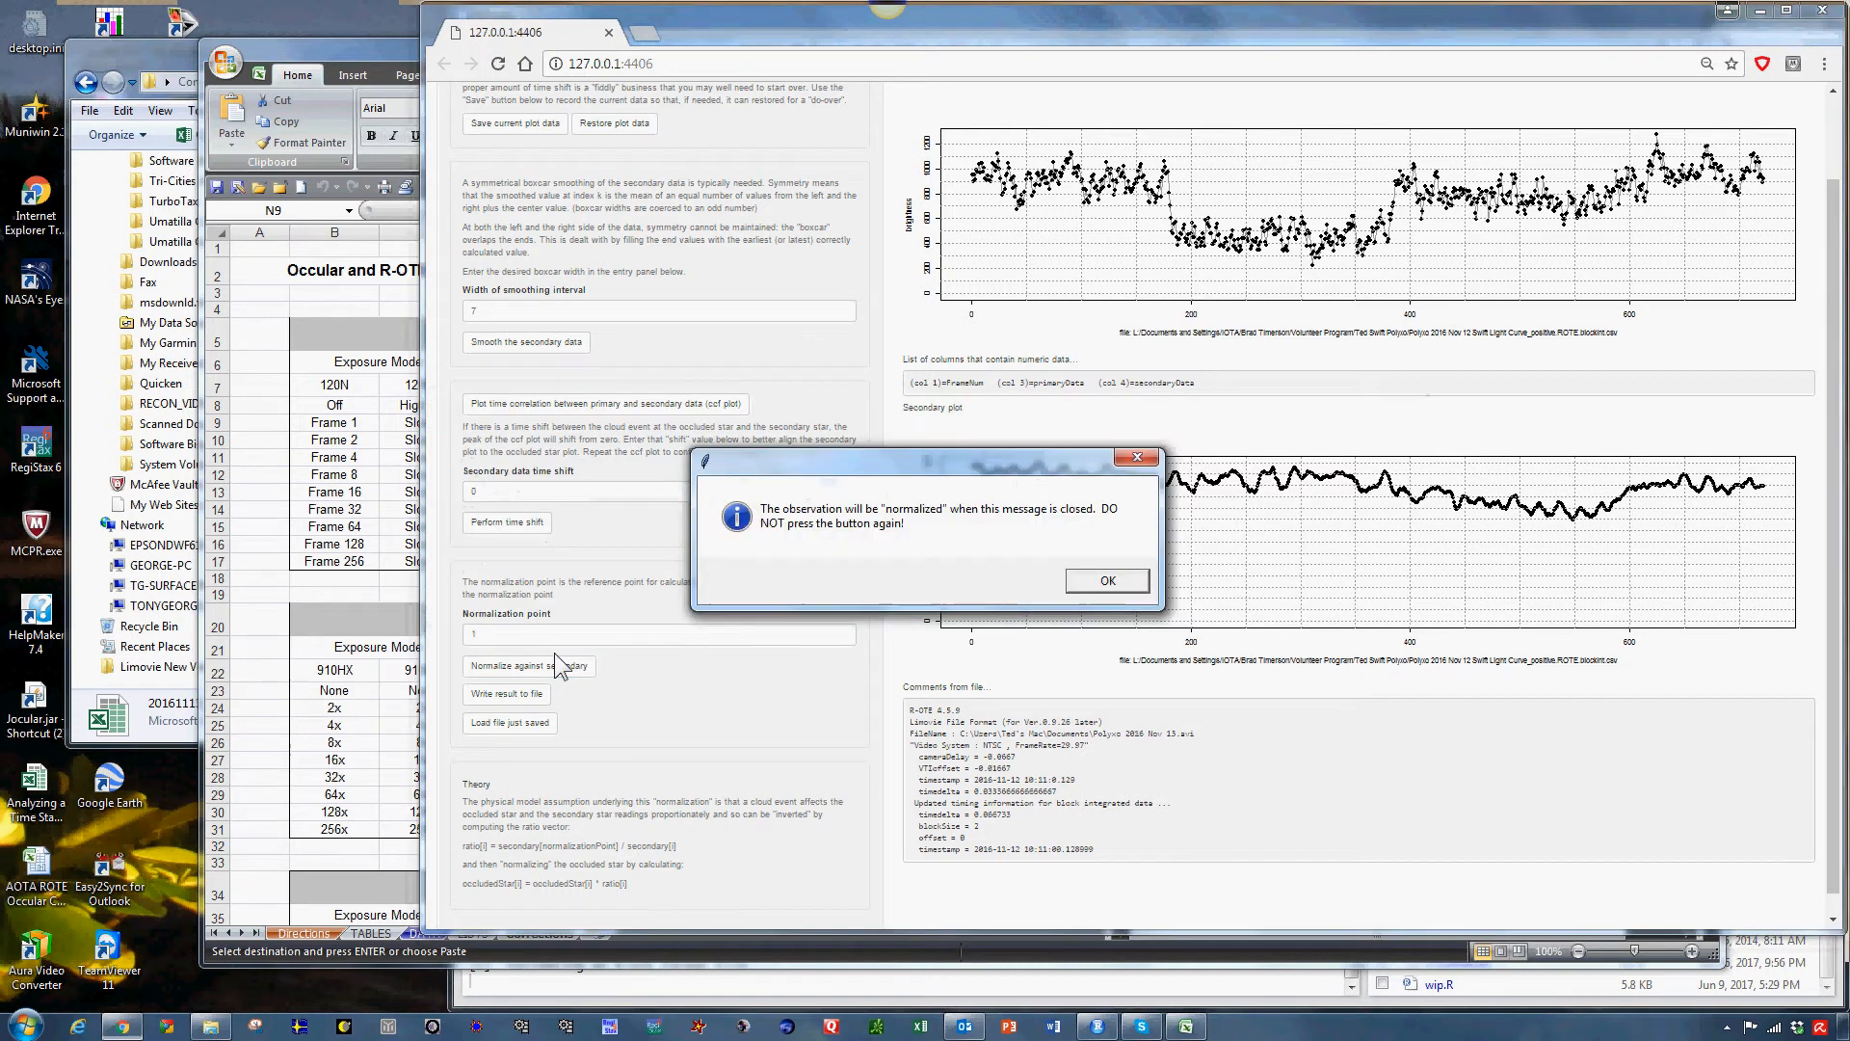
{"action": "left_click", "coordinate": [1094, 578]}
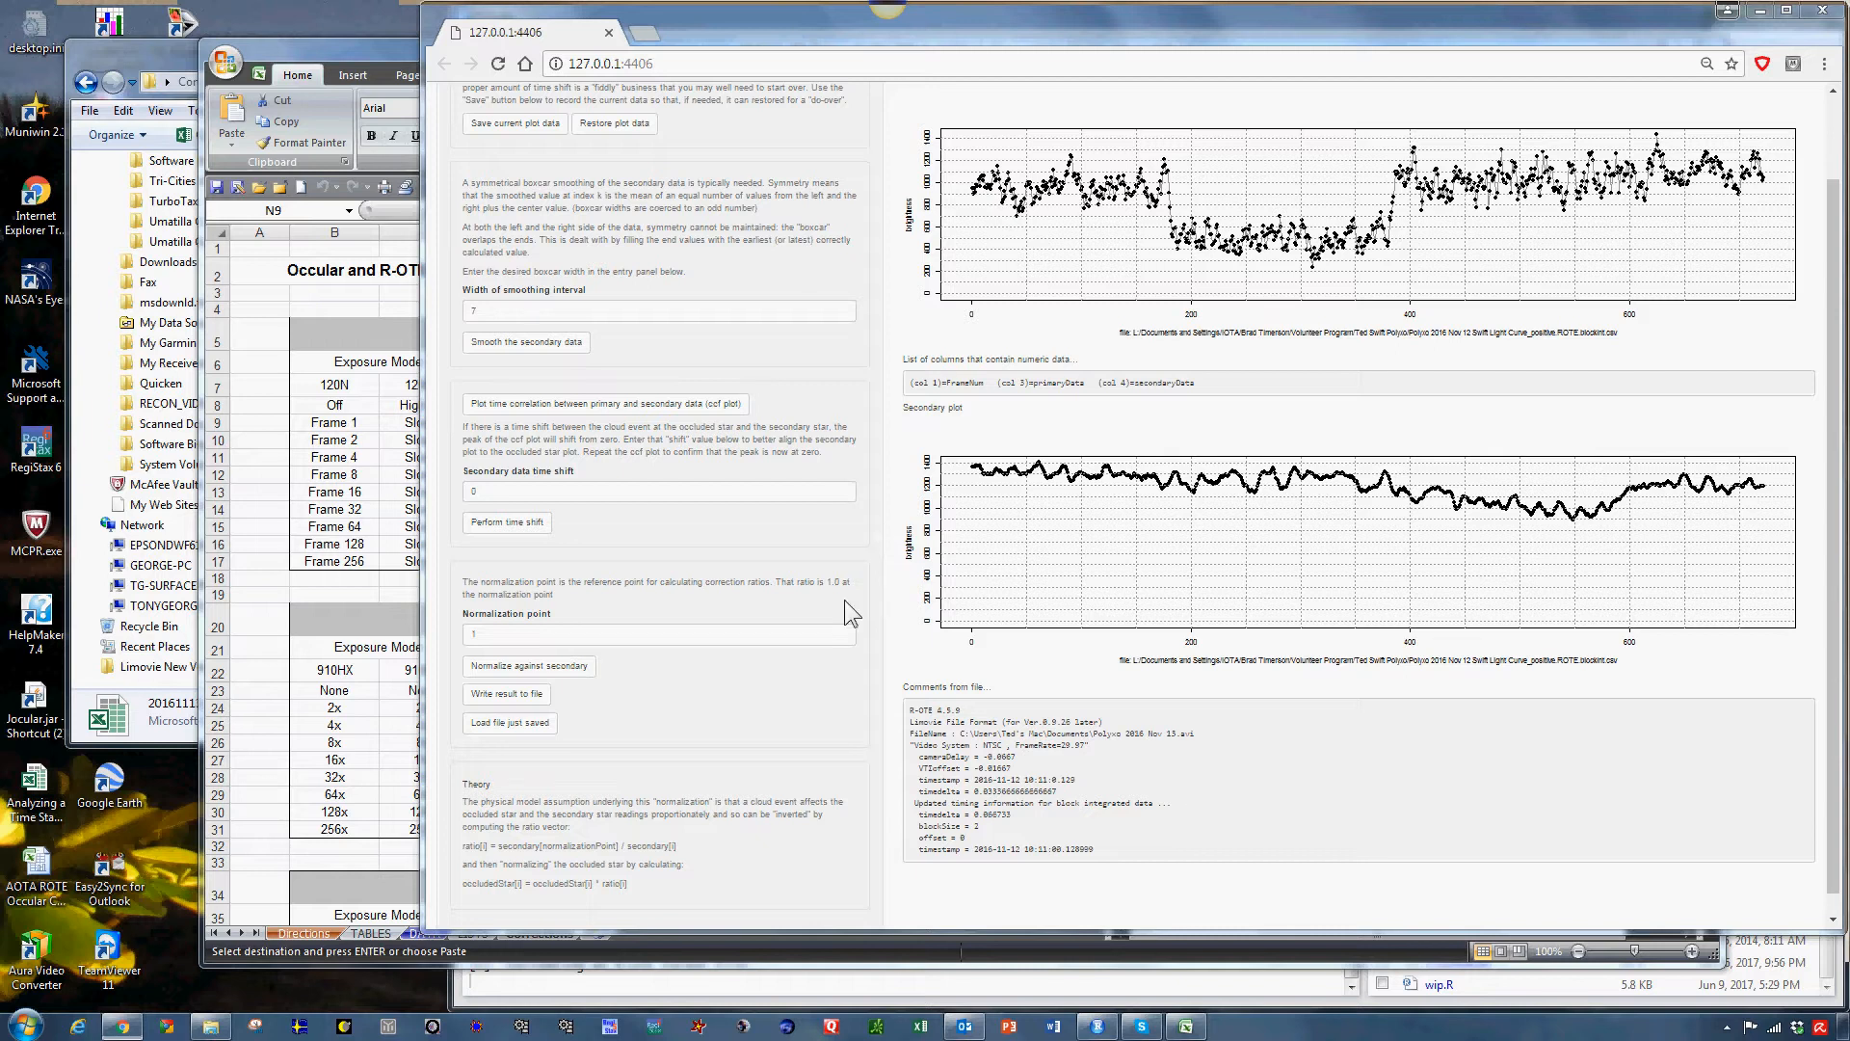
Write the normalized result to file and check the full name of the new normalized-to-secondary CSV in the observation's folder.
{"action": "left_click", "coordinate": [531, 700]}
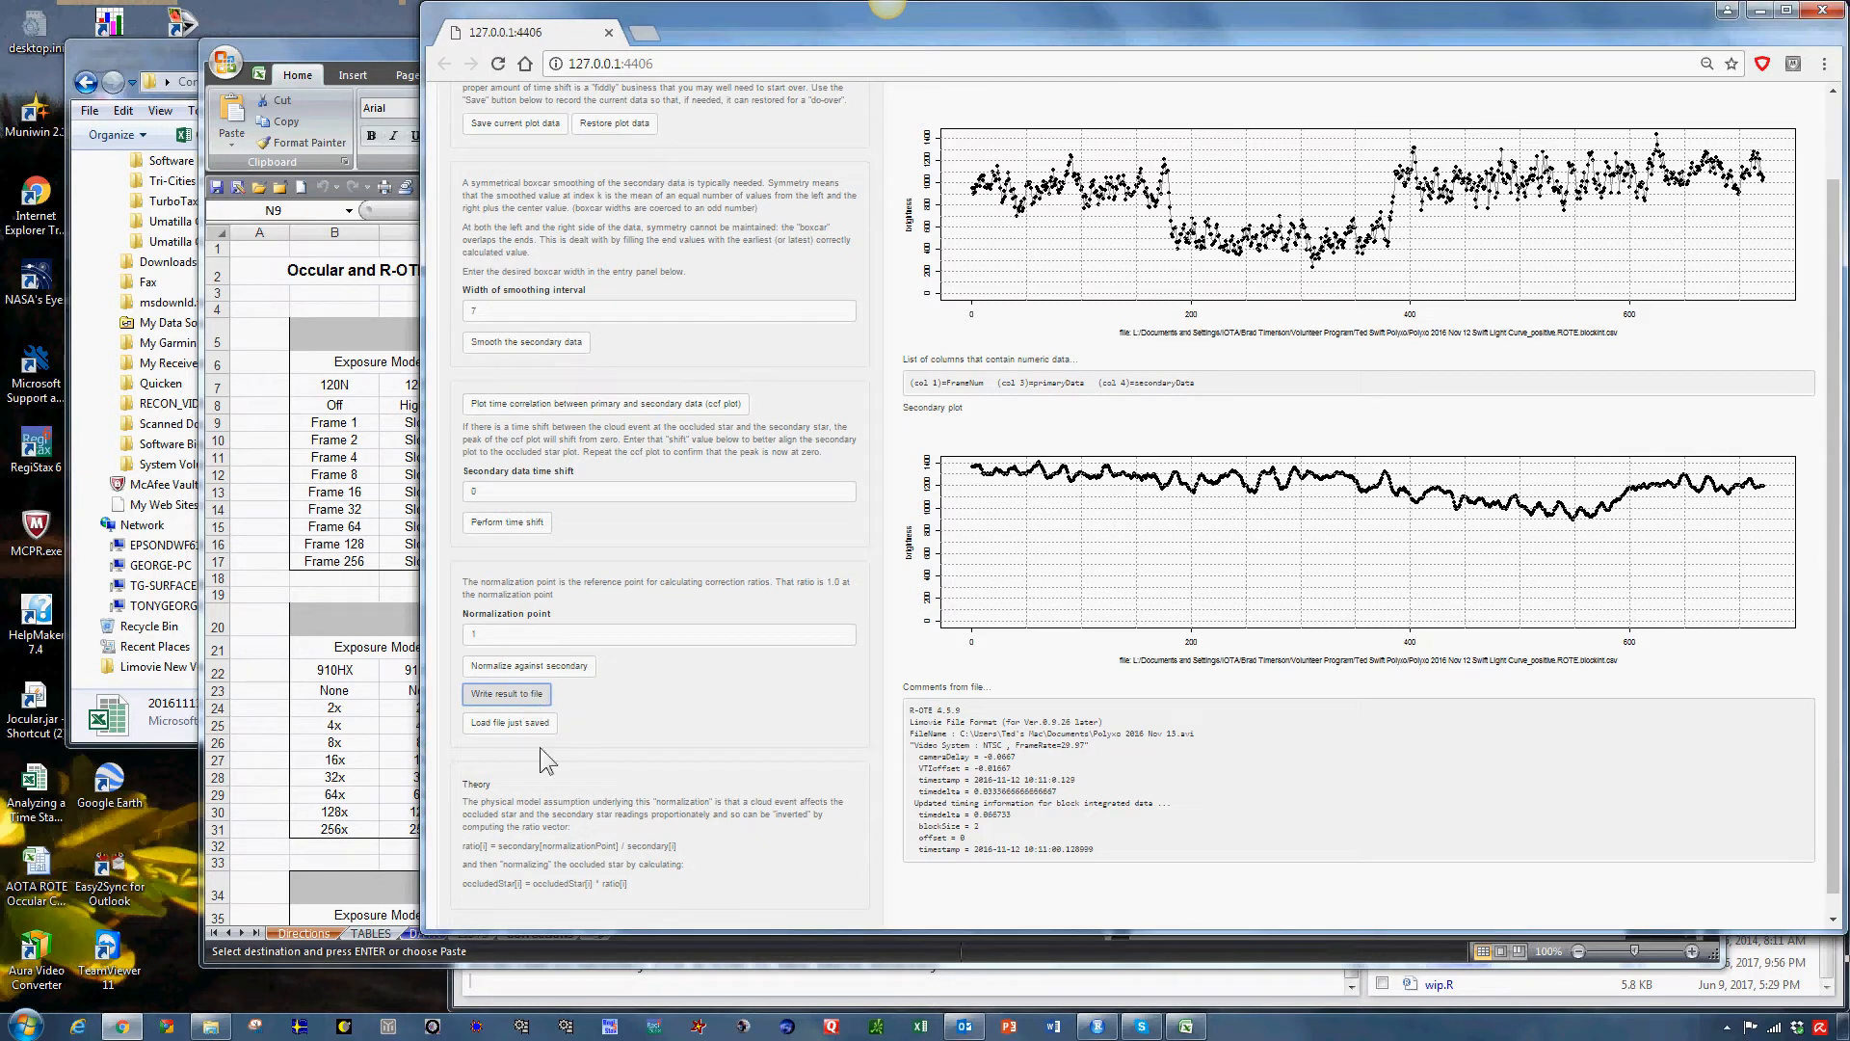
{"action": "left_click", "coordinate": [289, 53]}
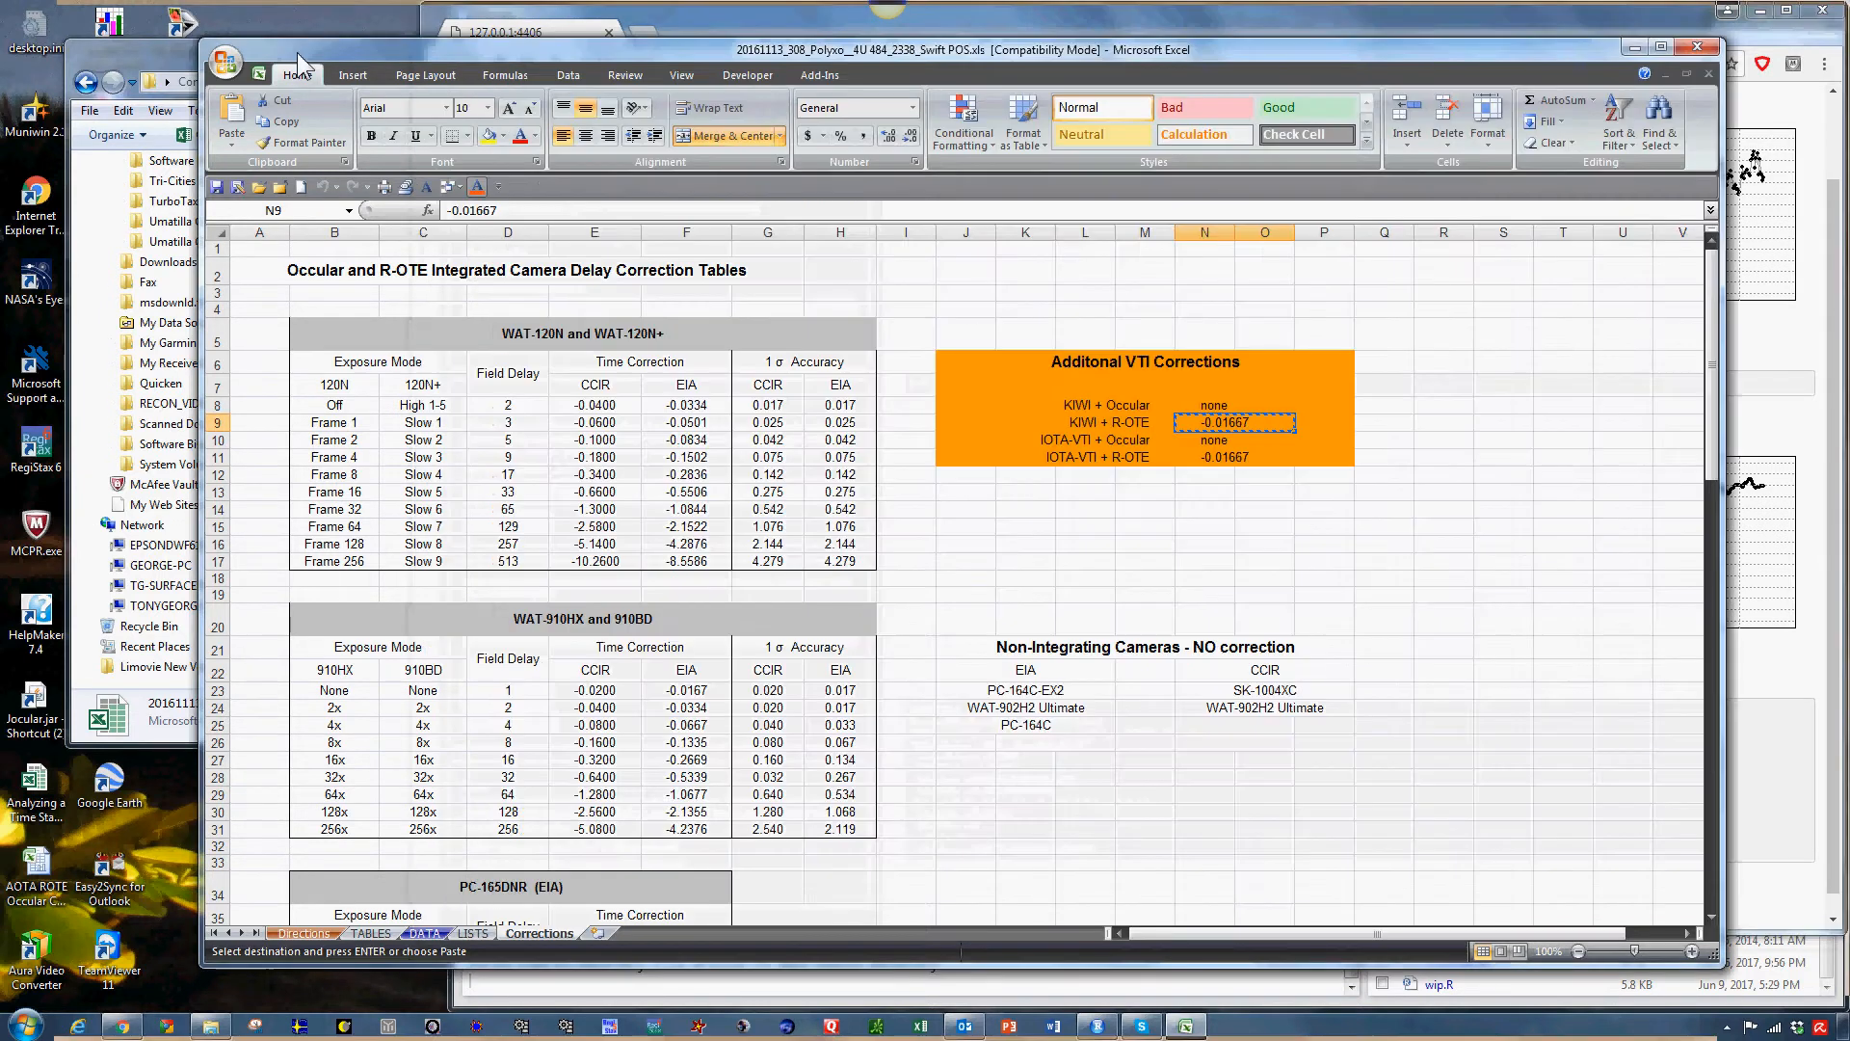
{"action": "left_click", "coordinate": [1635, 47]}
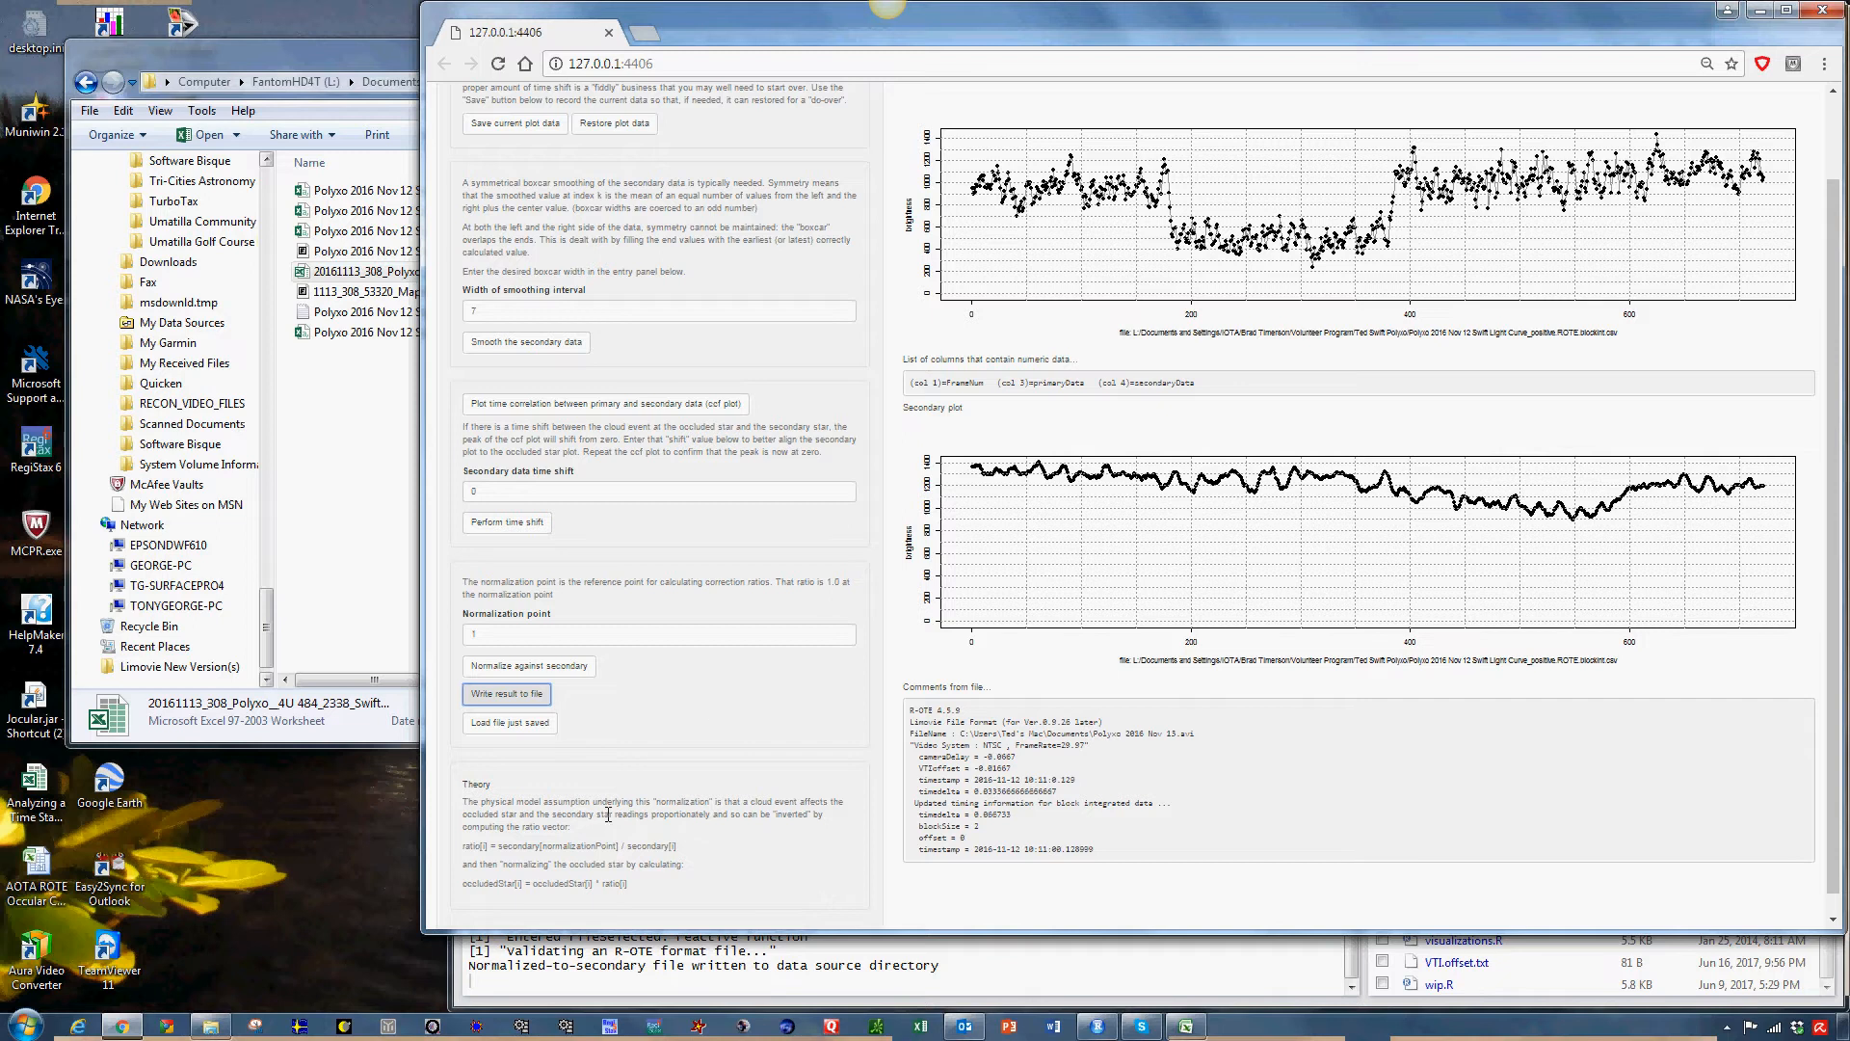
{"action": "left_click", "coordinate": [229, 1029]}
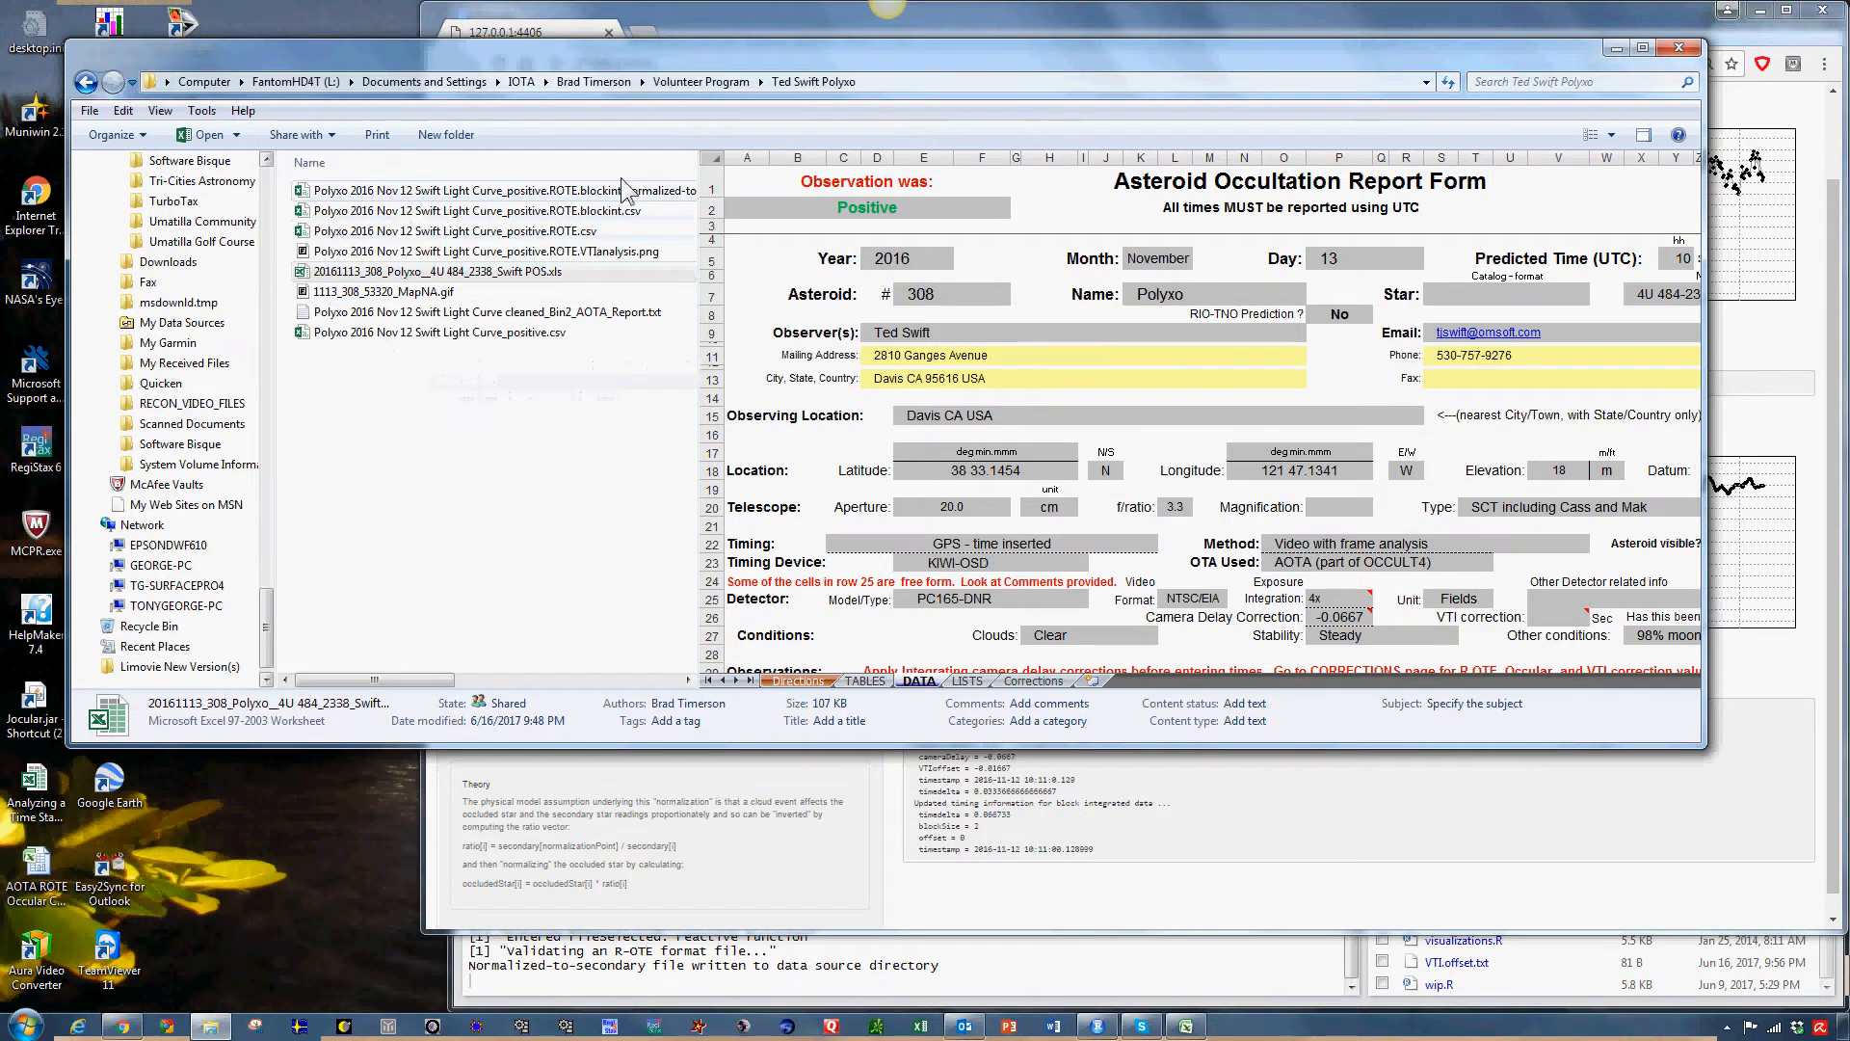
{"action": "left_click", "coordinate": [711, 161]}
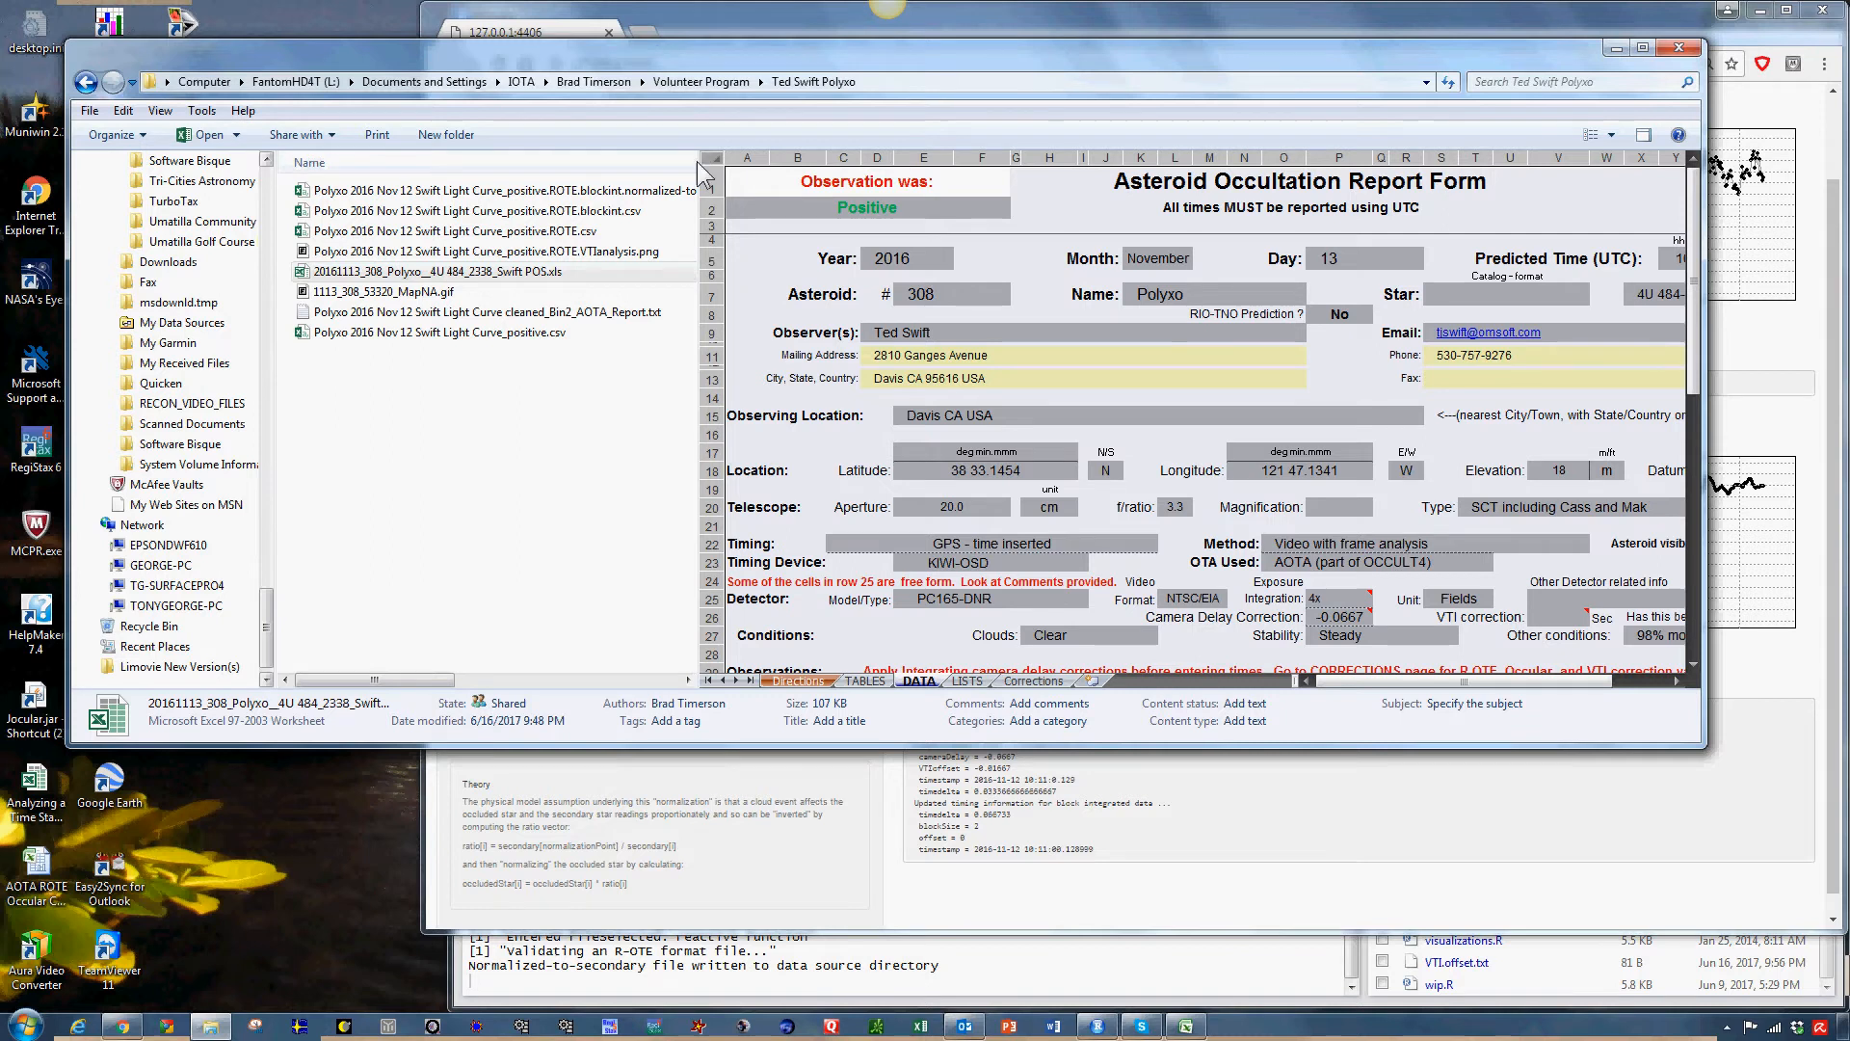
{"action": "left_click_drag", "start_coordinate": [698, 160], "coordinate": [898, 160]}
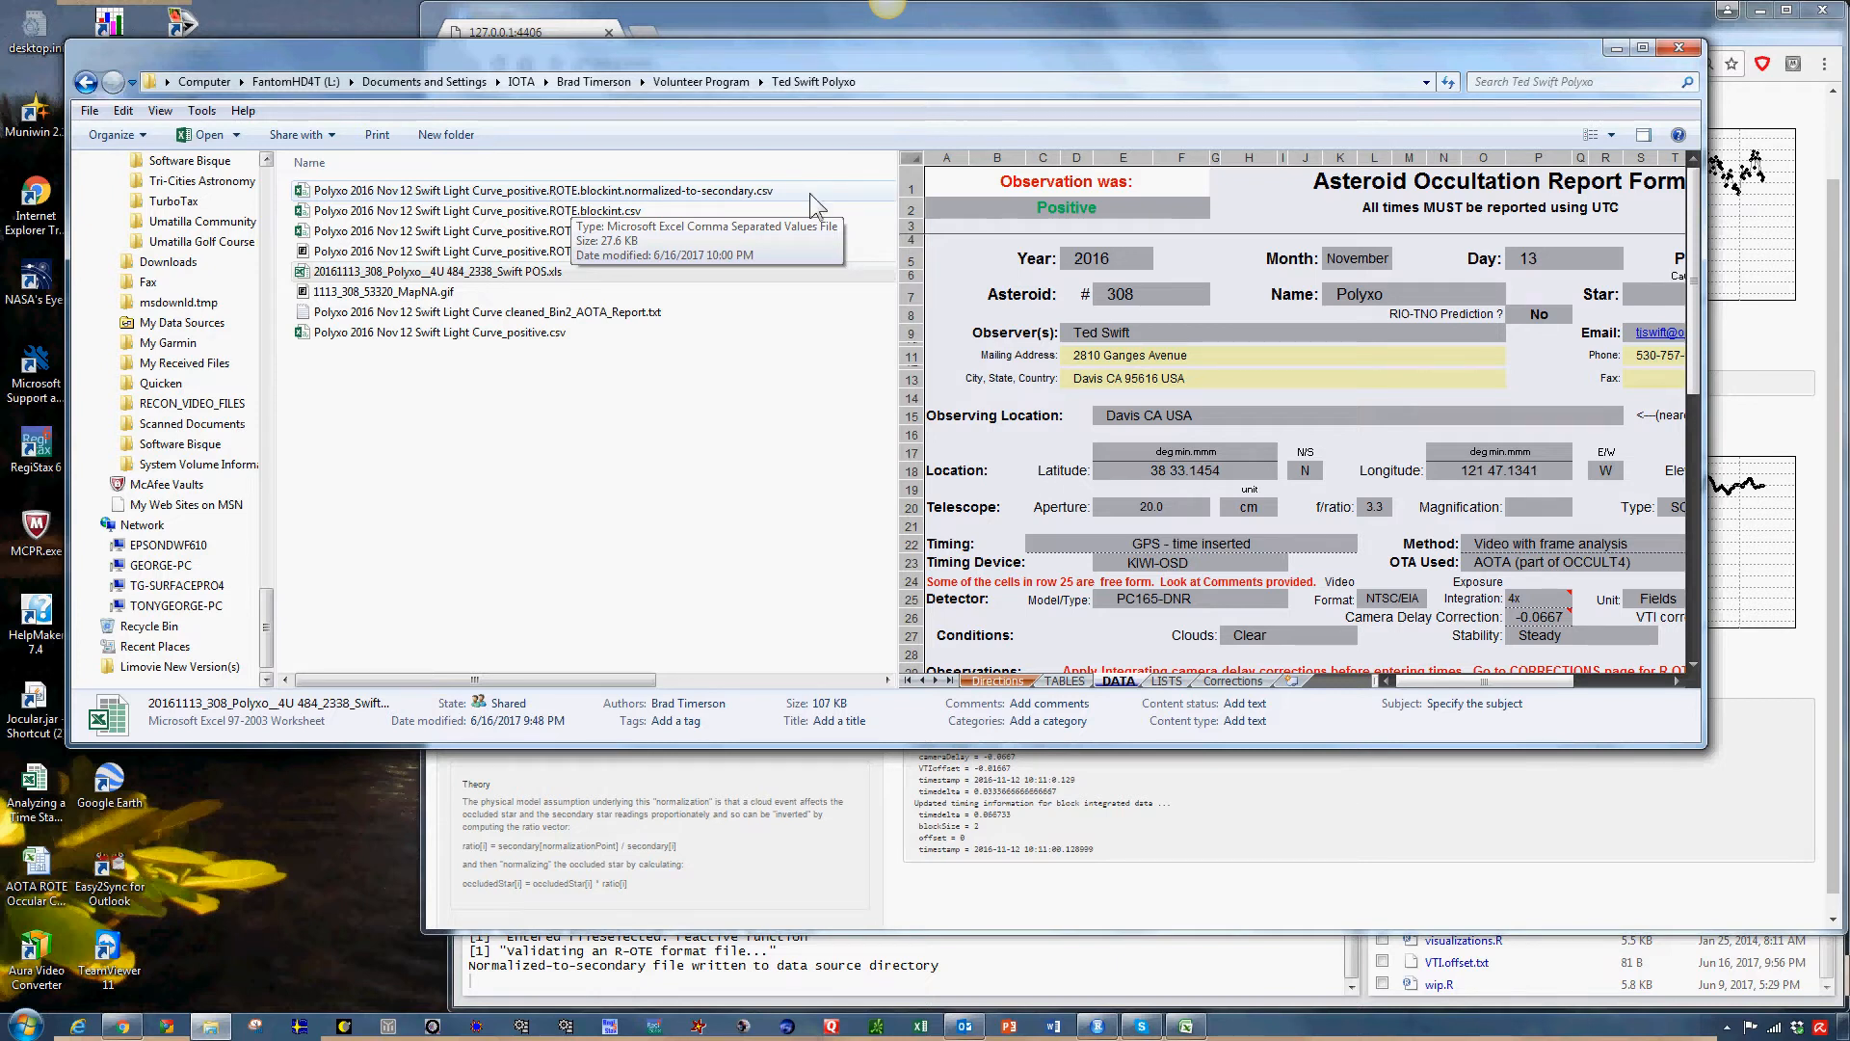
{"action": "left_click", "coordinate": [1615, 48]}
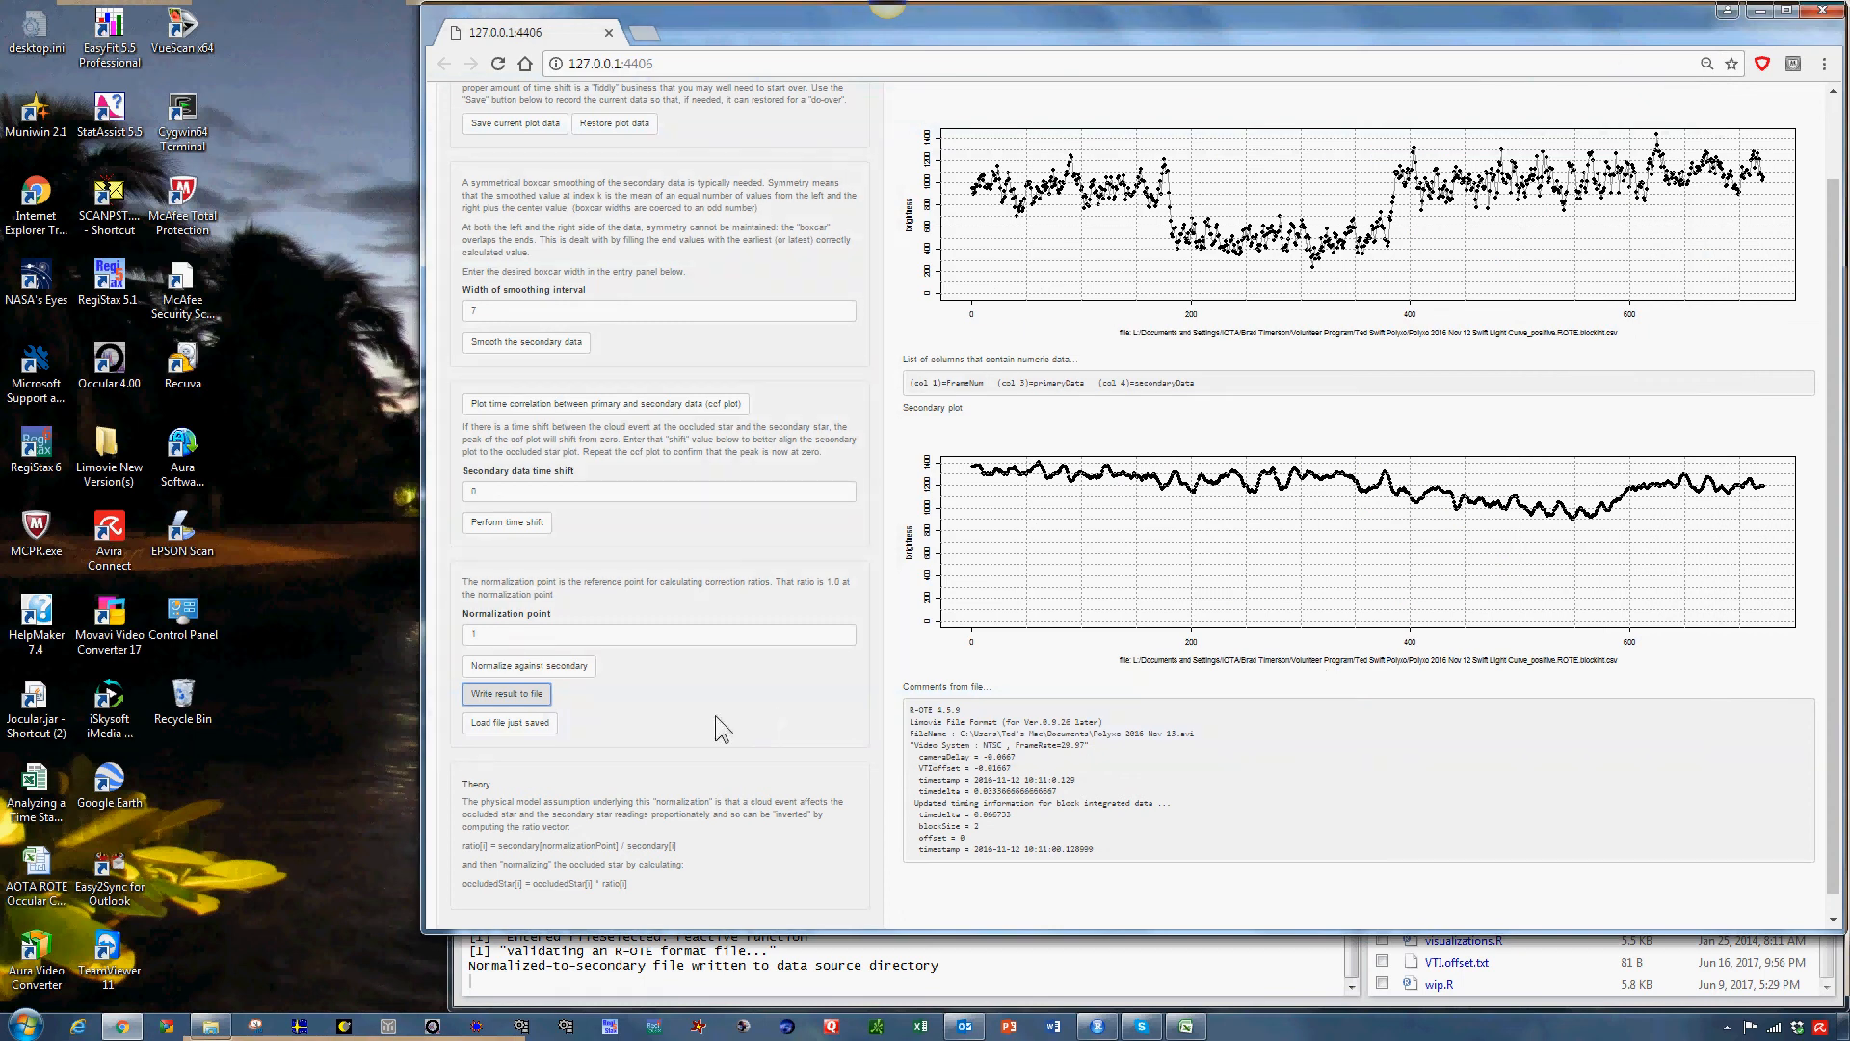
Load the normalized file just saved and switch to the Locate square wave (SQ) event function.
{"action": "left_click", "coordinate": [511, 734]}
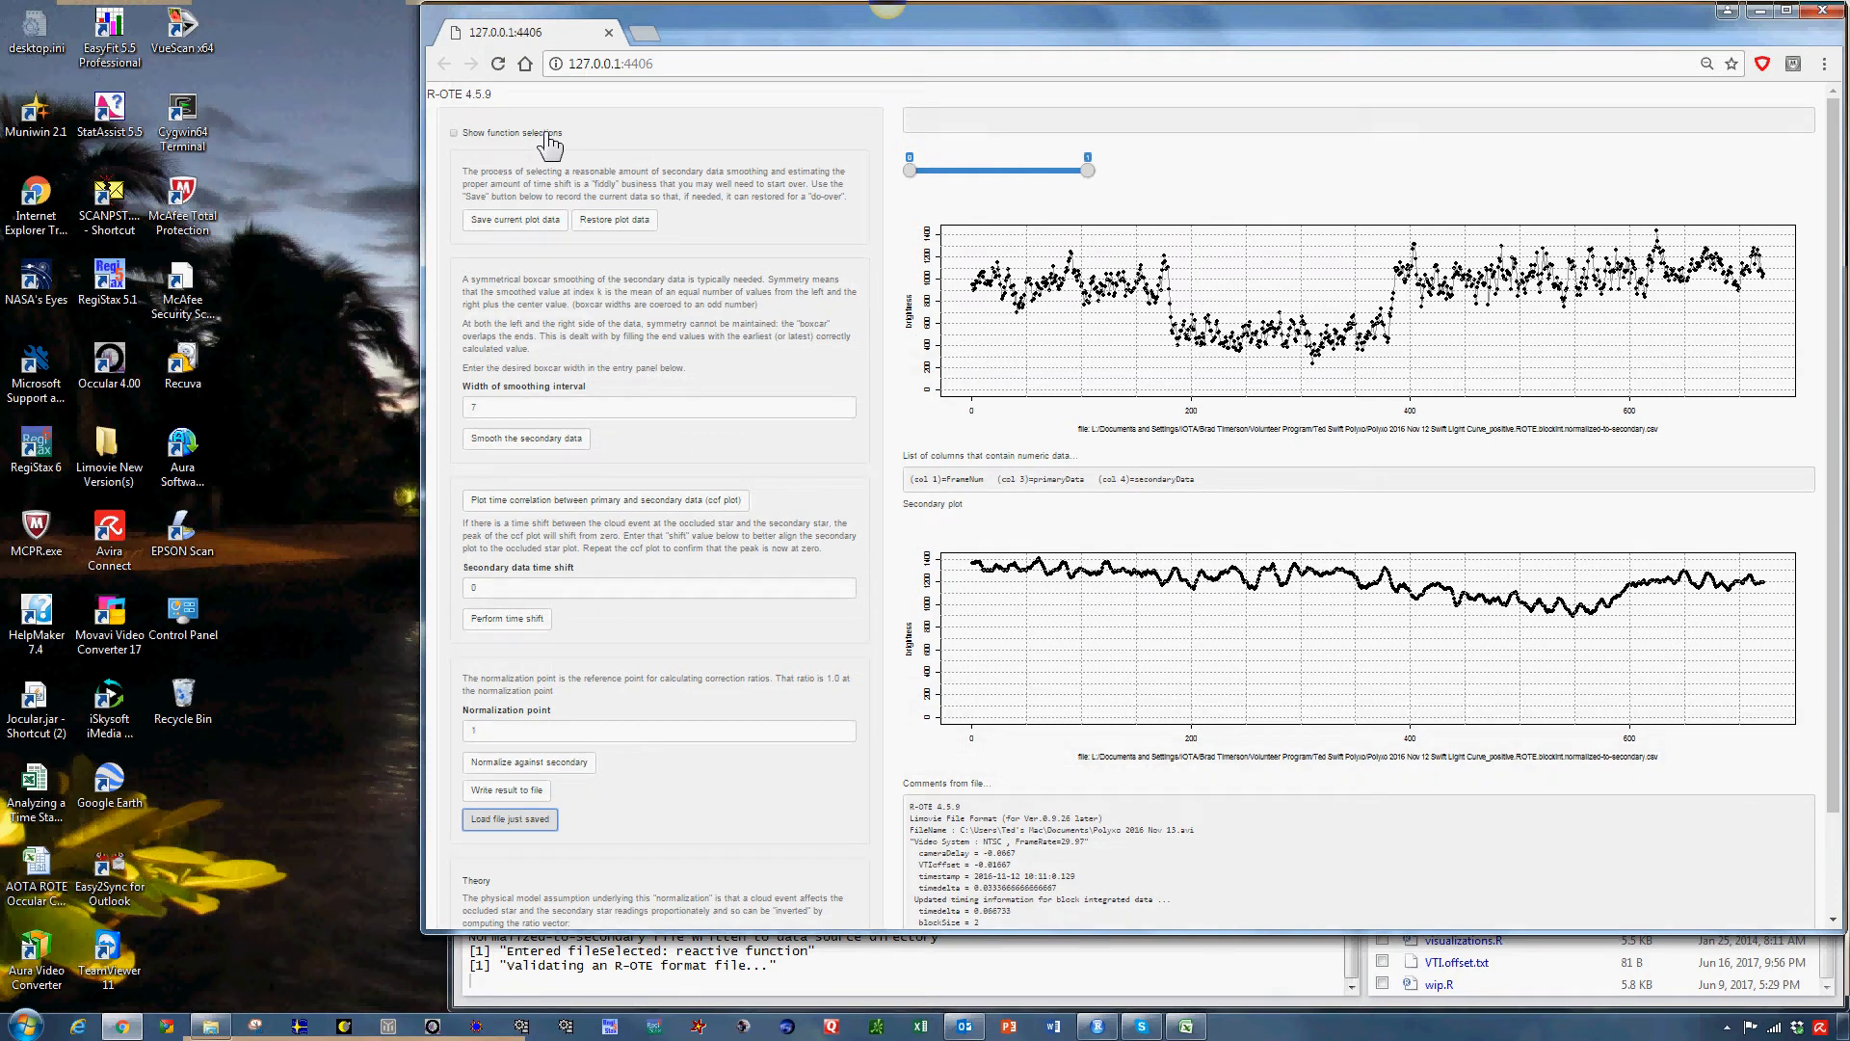
{"action": "left_click", "coordinate": [550, 144]}
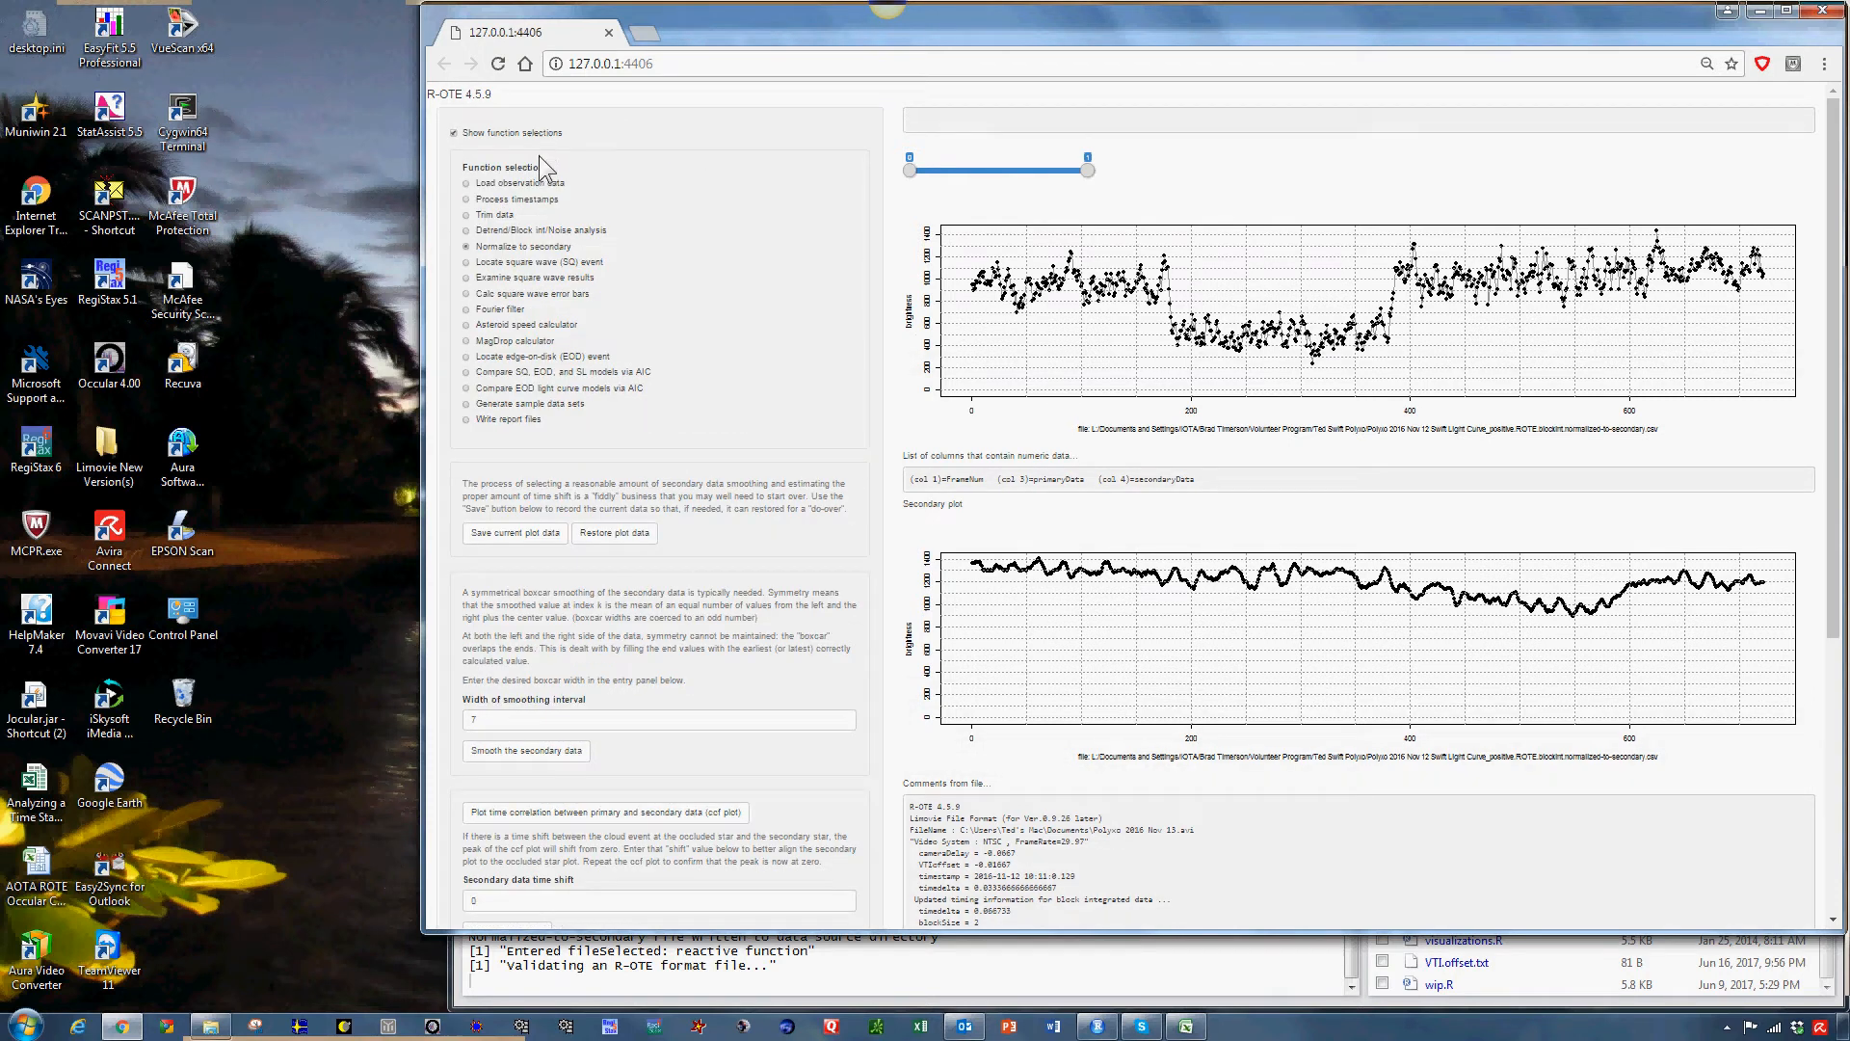
{"action": "left_click", "coordinate": [541, 262]}
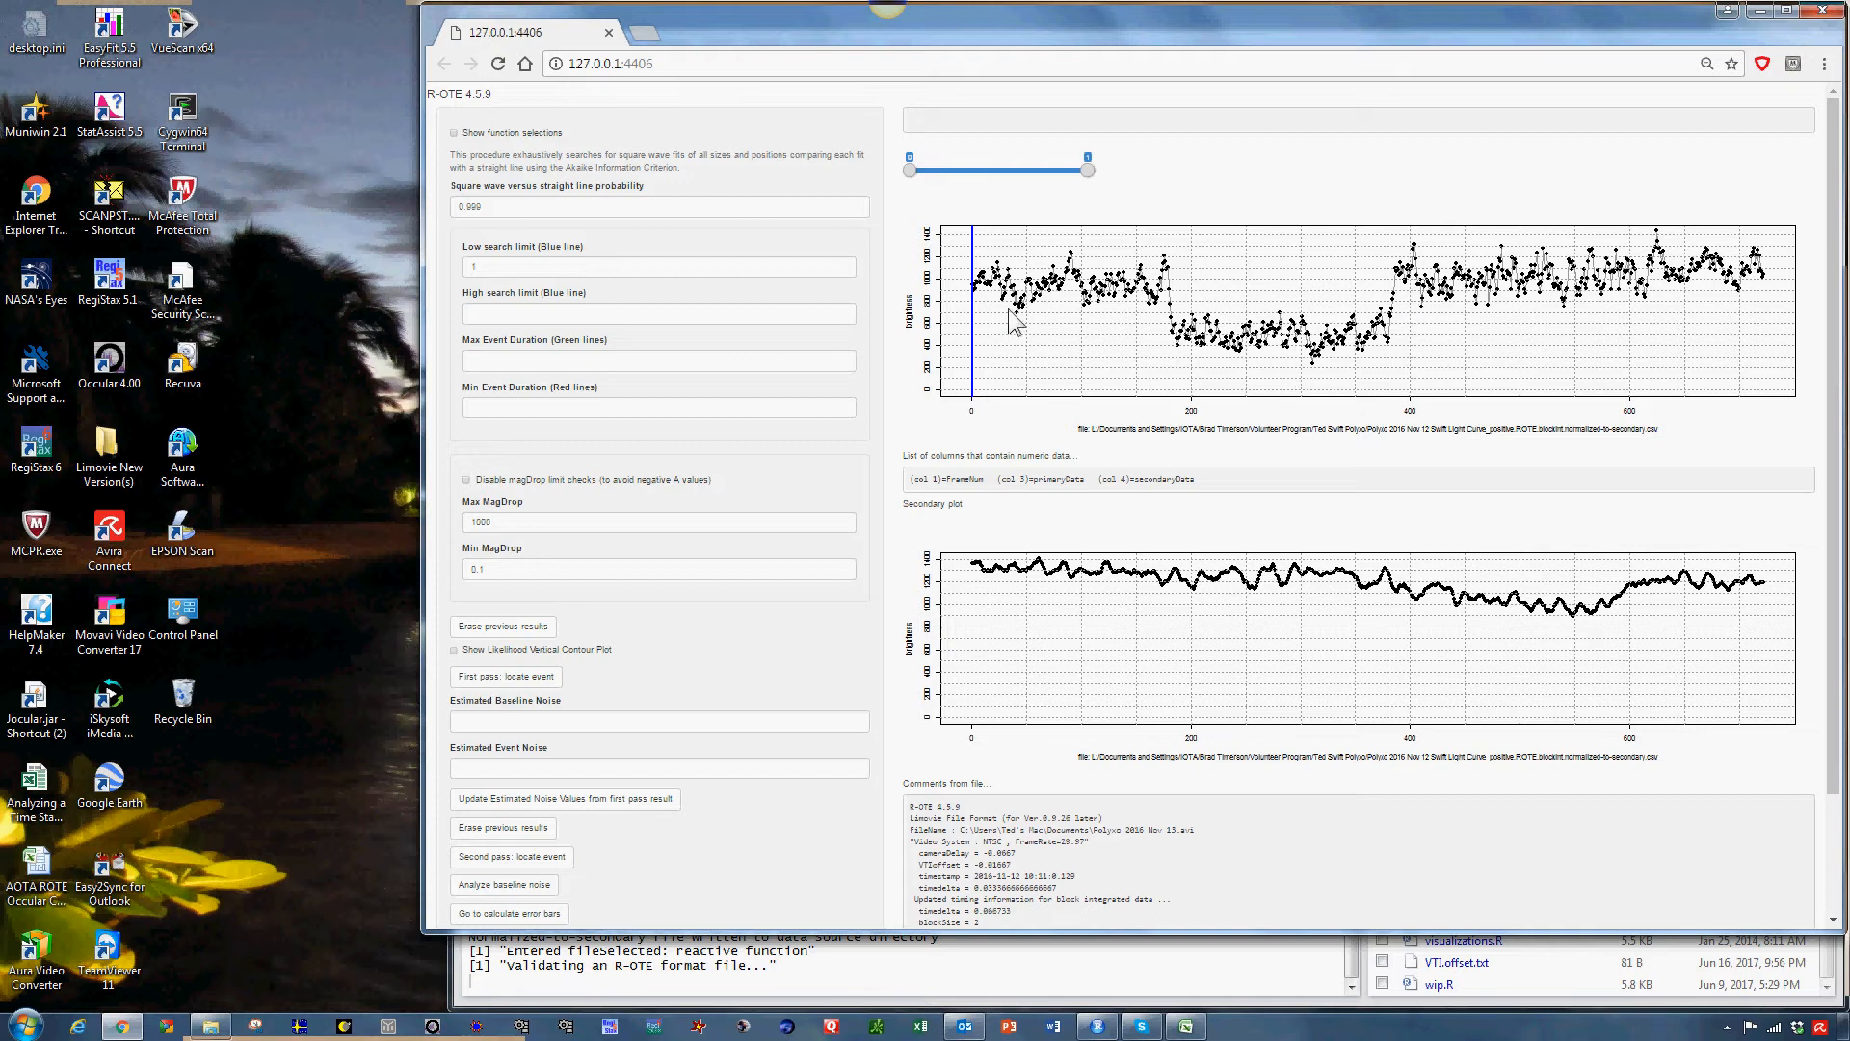
Set the low search limit to 150, the high search limit to 450 and the minimum event duration to 120.
{"action": "double_click", "coordinate": [498, 267]}
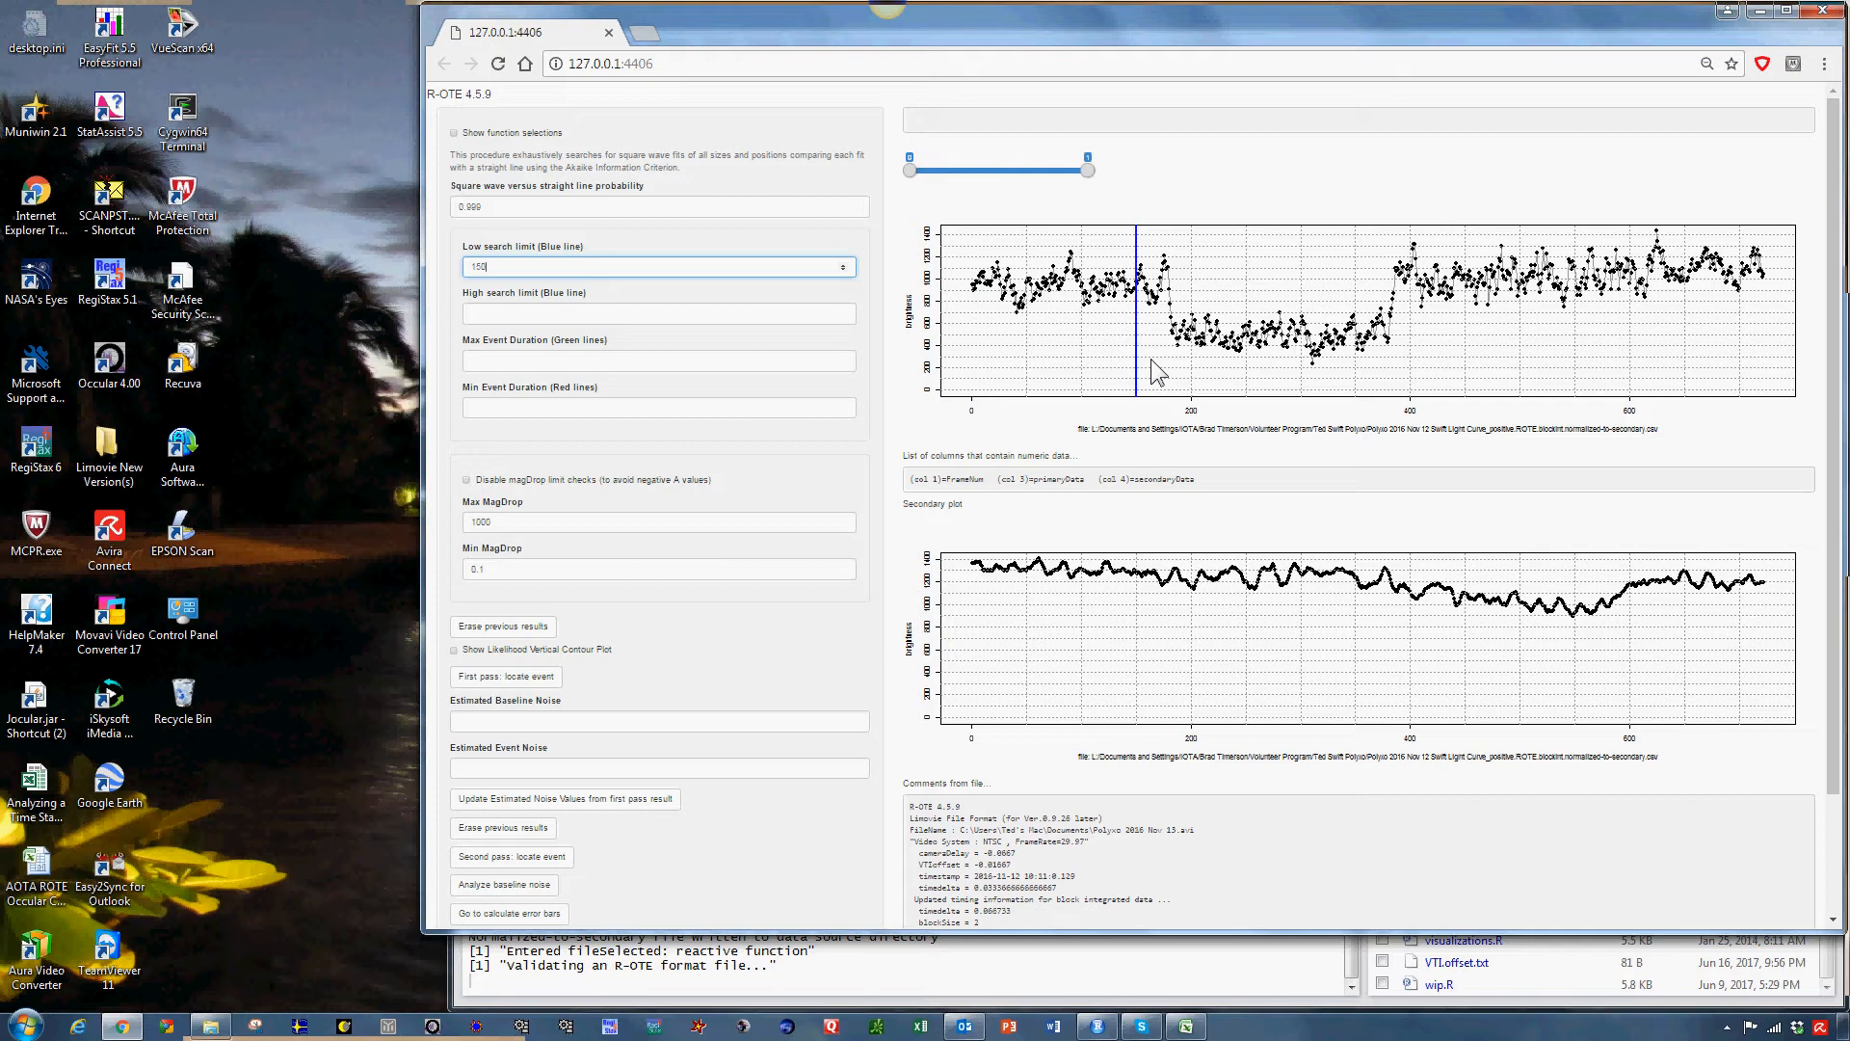
{"action": "key", "text": "Tab"}
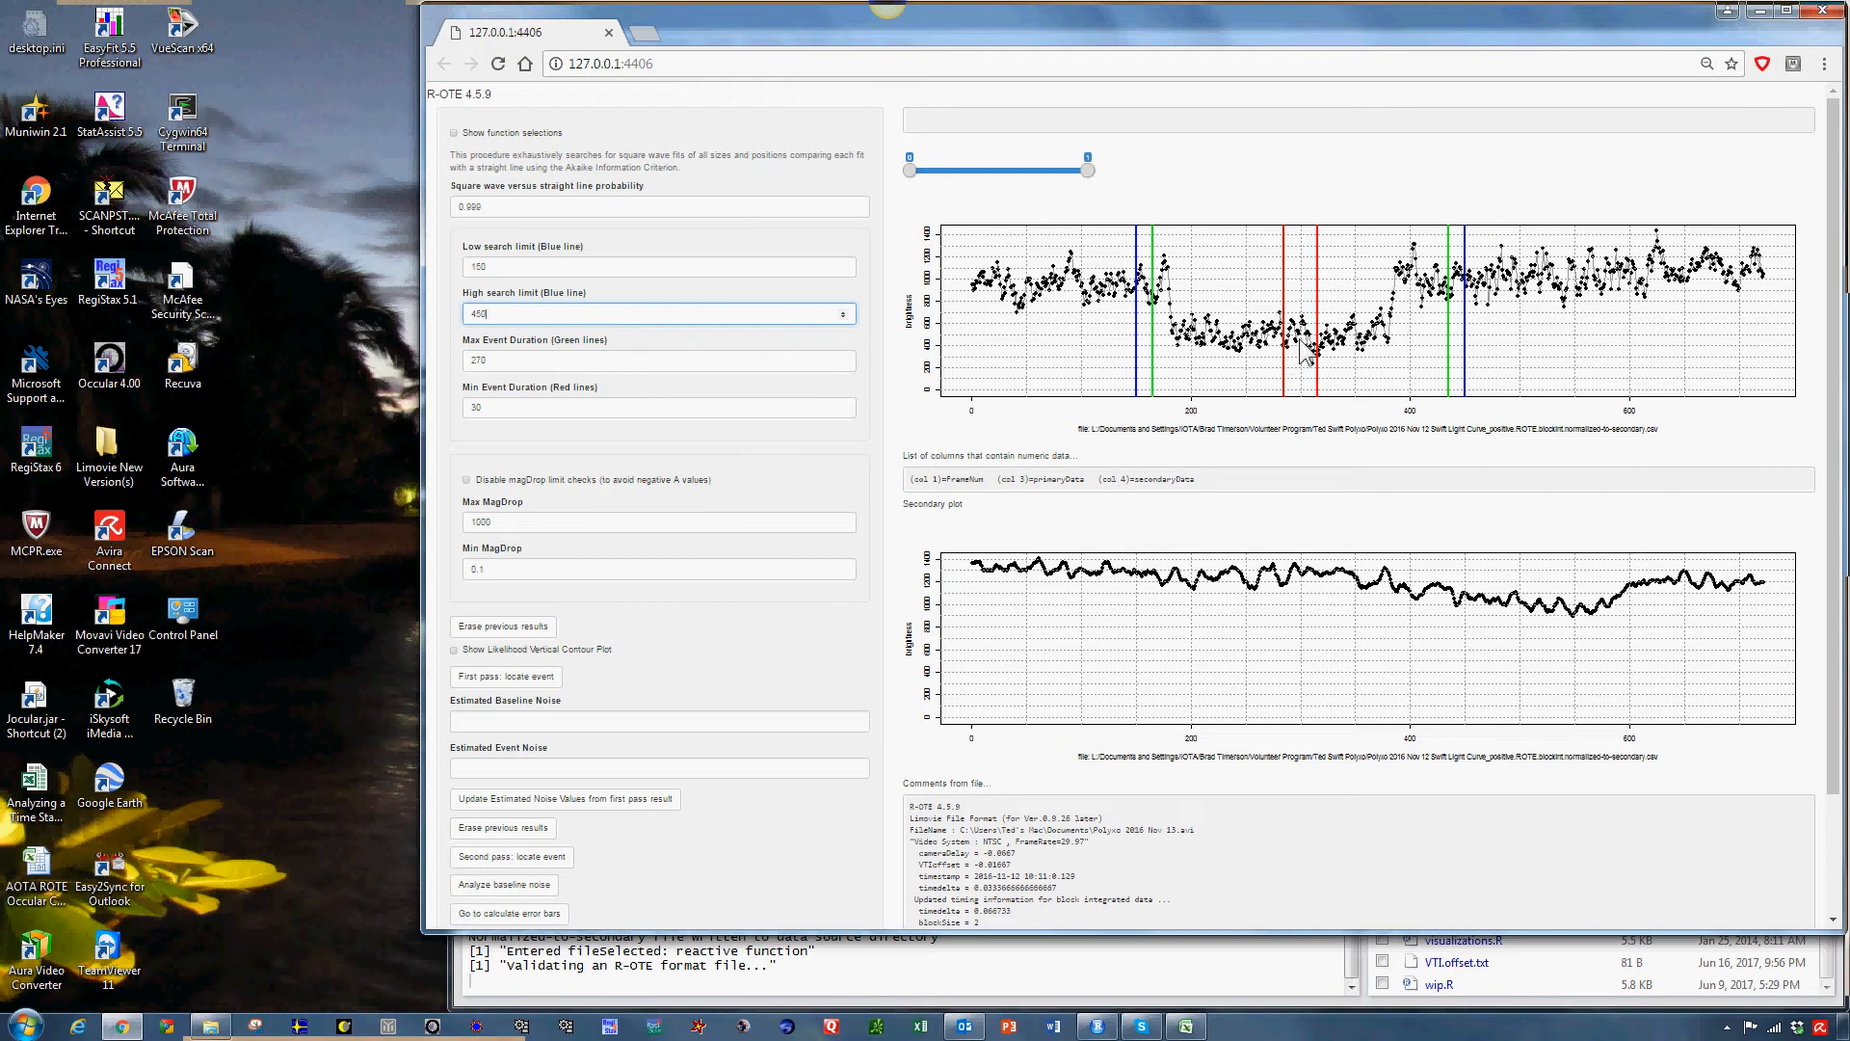
{"action": "double_click", "coordinate": [521, 409]}
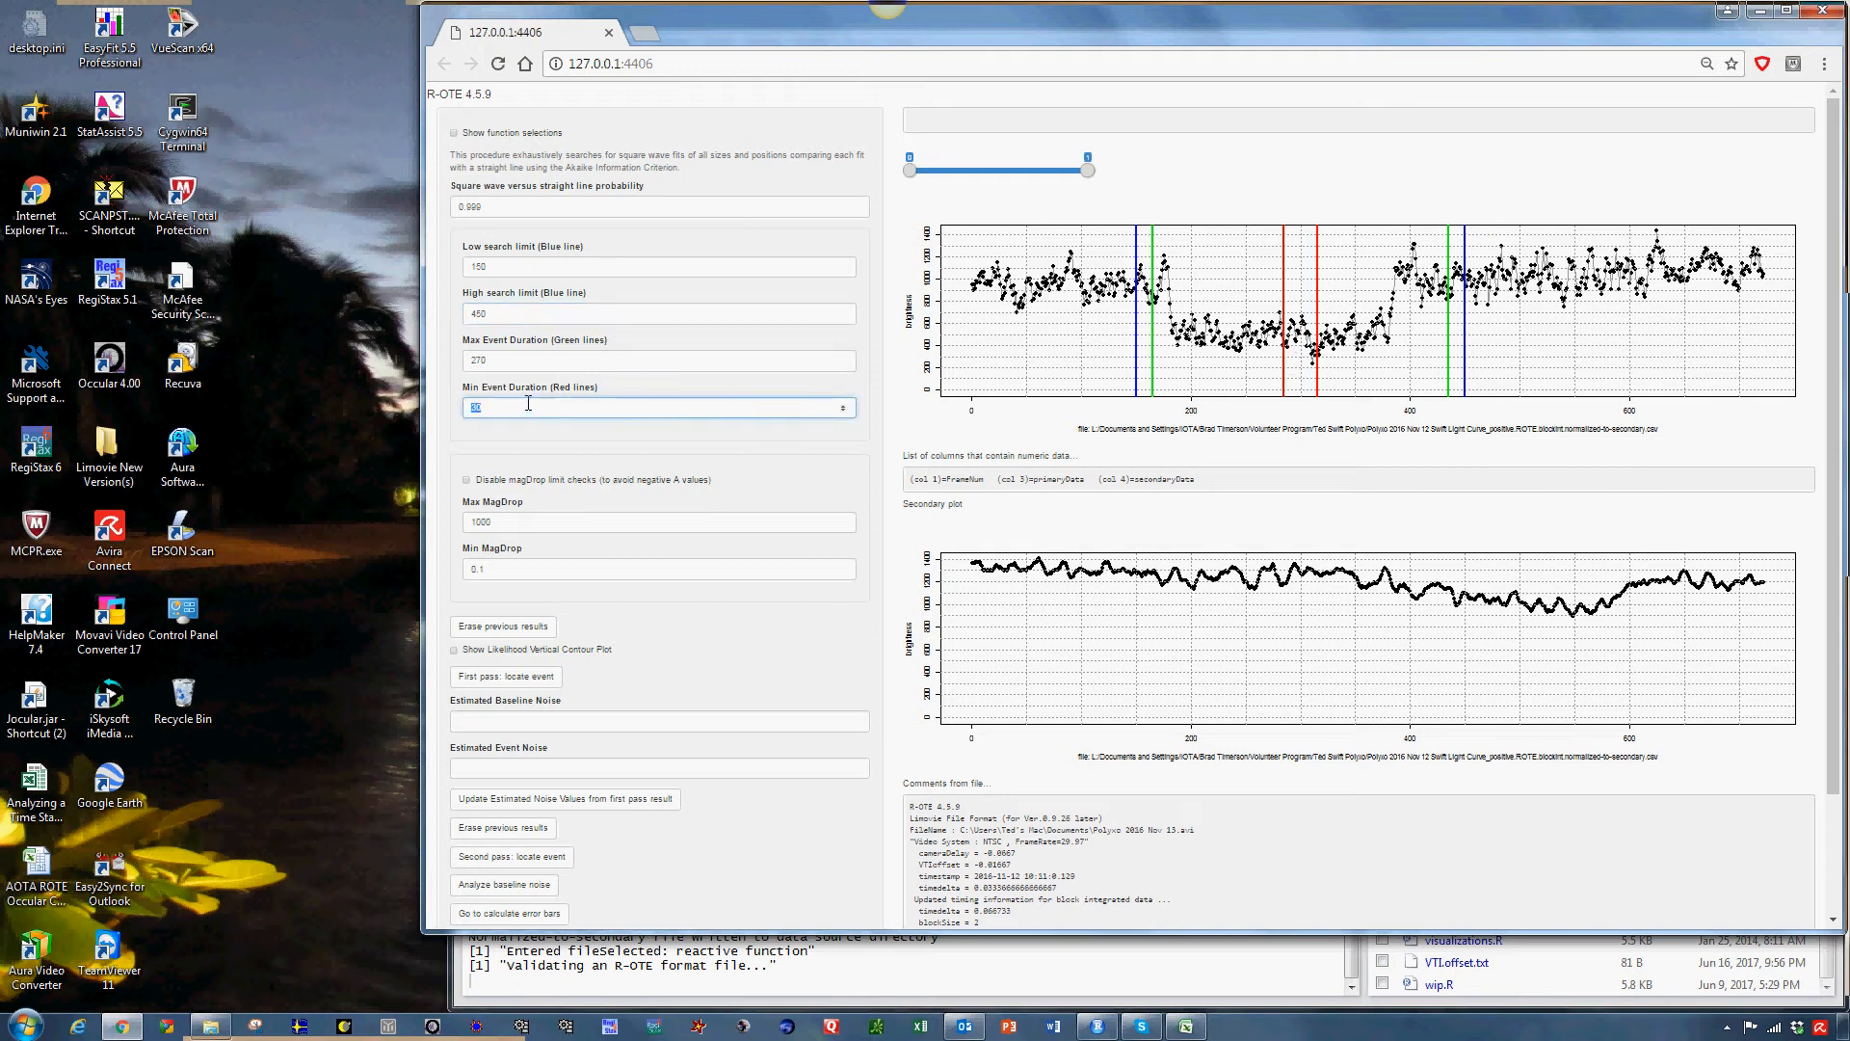
{"action": "type", "text": "120"}
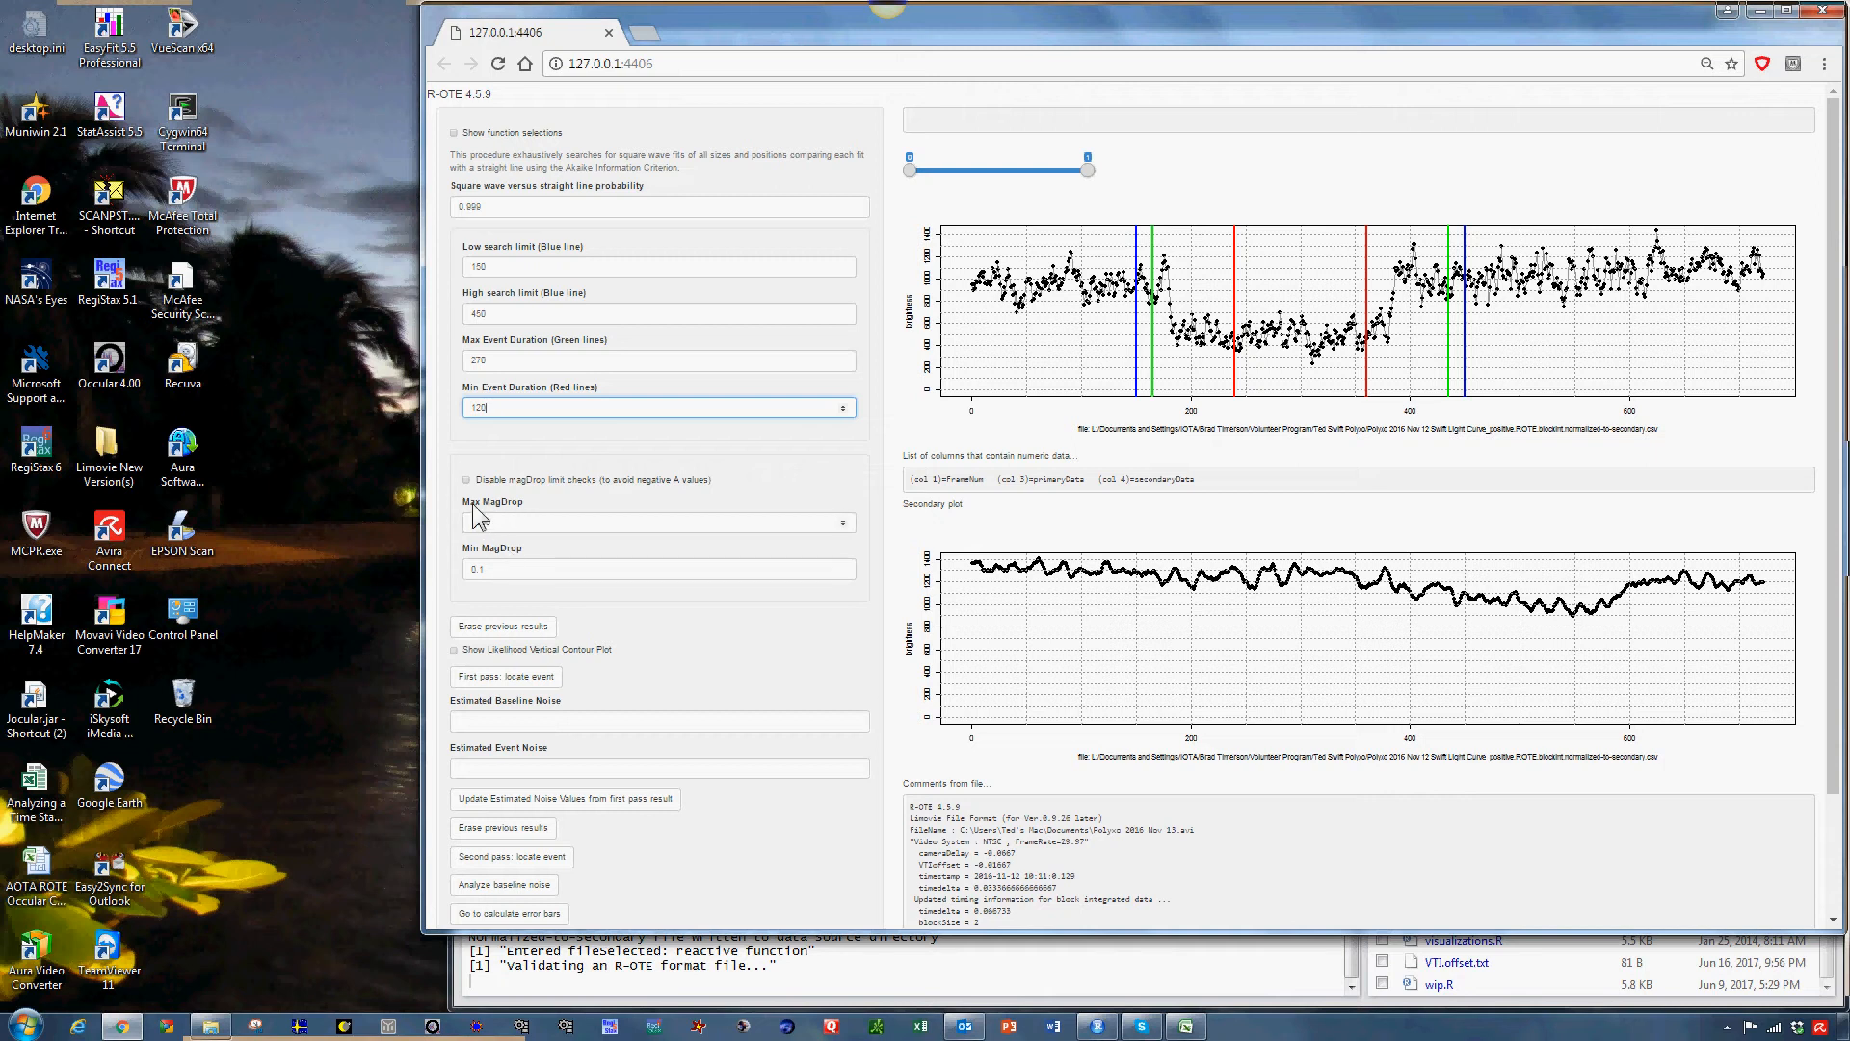
Set the maximum MagDrop to 2 and the minimum MagDrop to .5.
{"action": "double_click", "coordinate": [509, 521]}
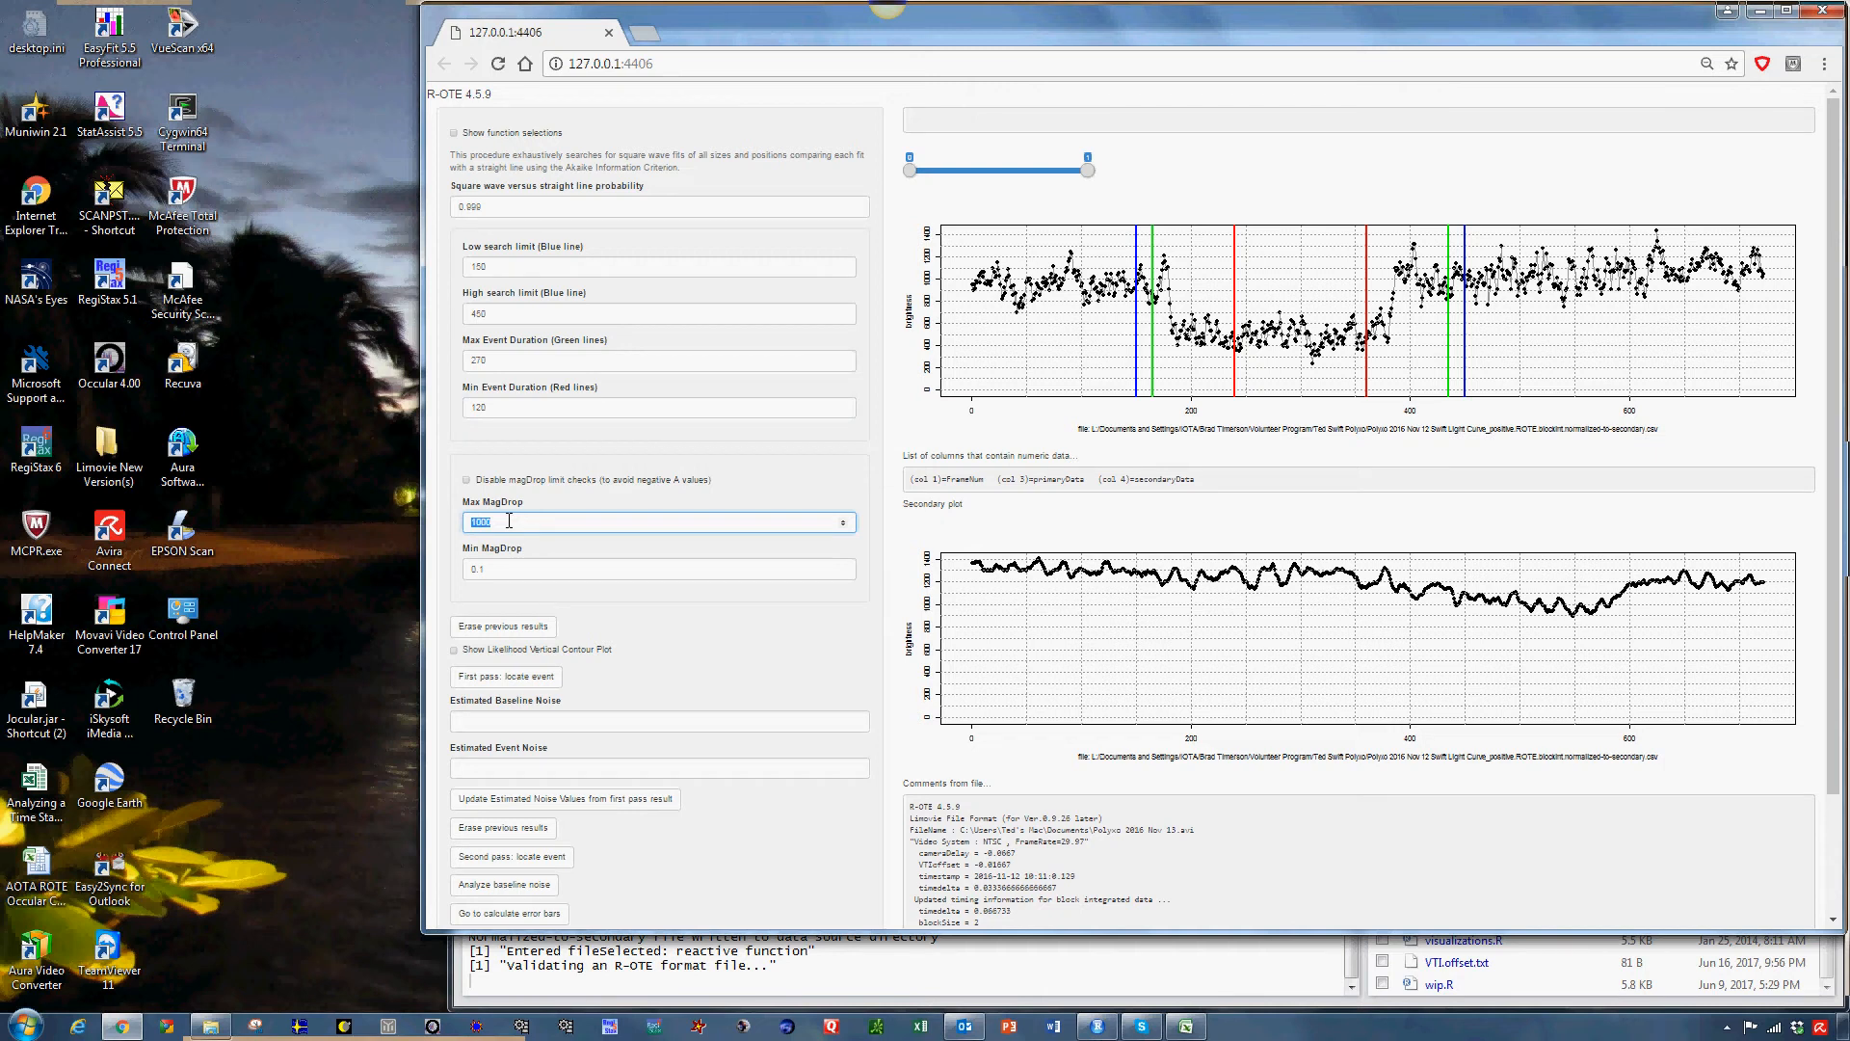
{"action": "type", "text": "2"}
{"action": "key", "text": "Tab"}
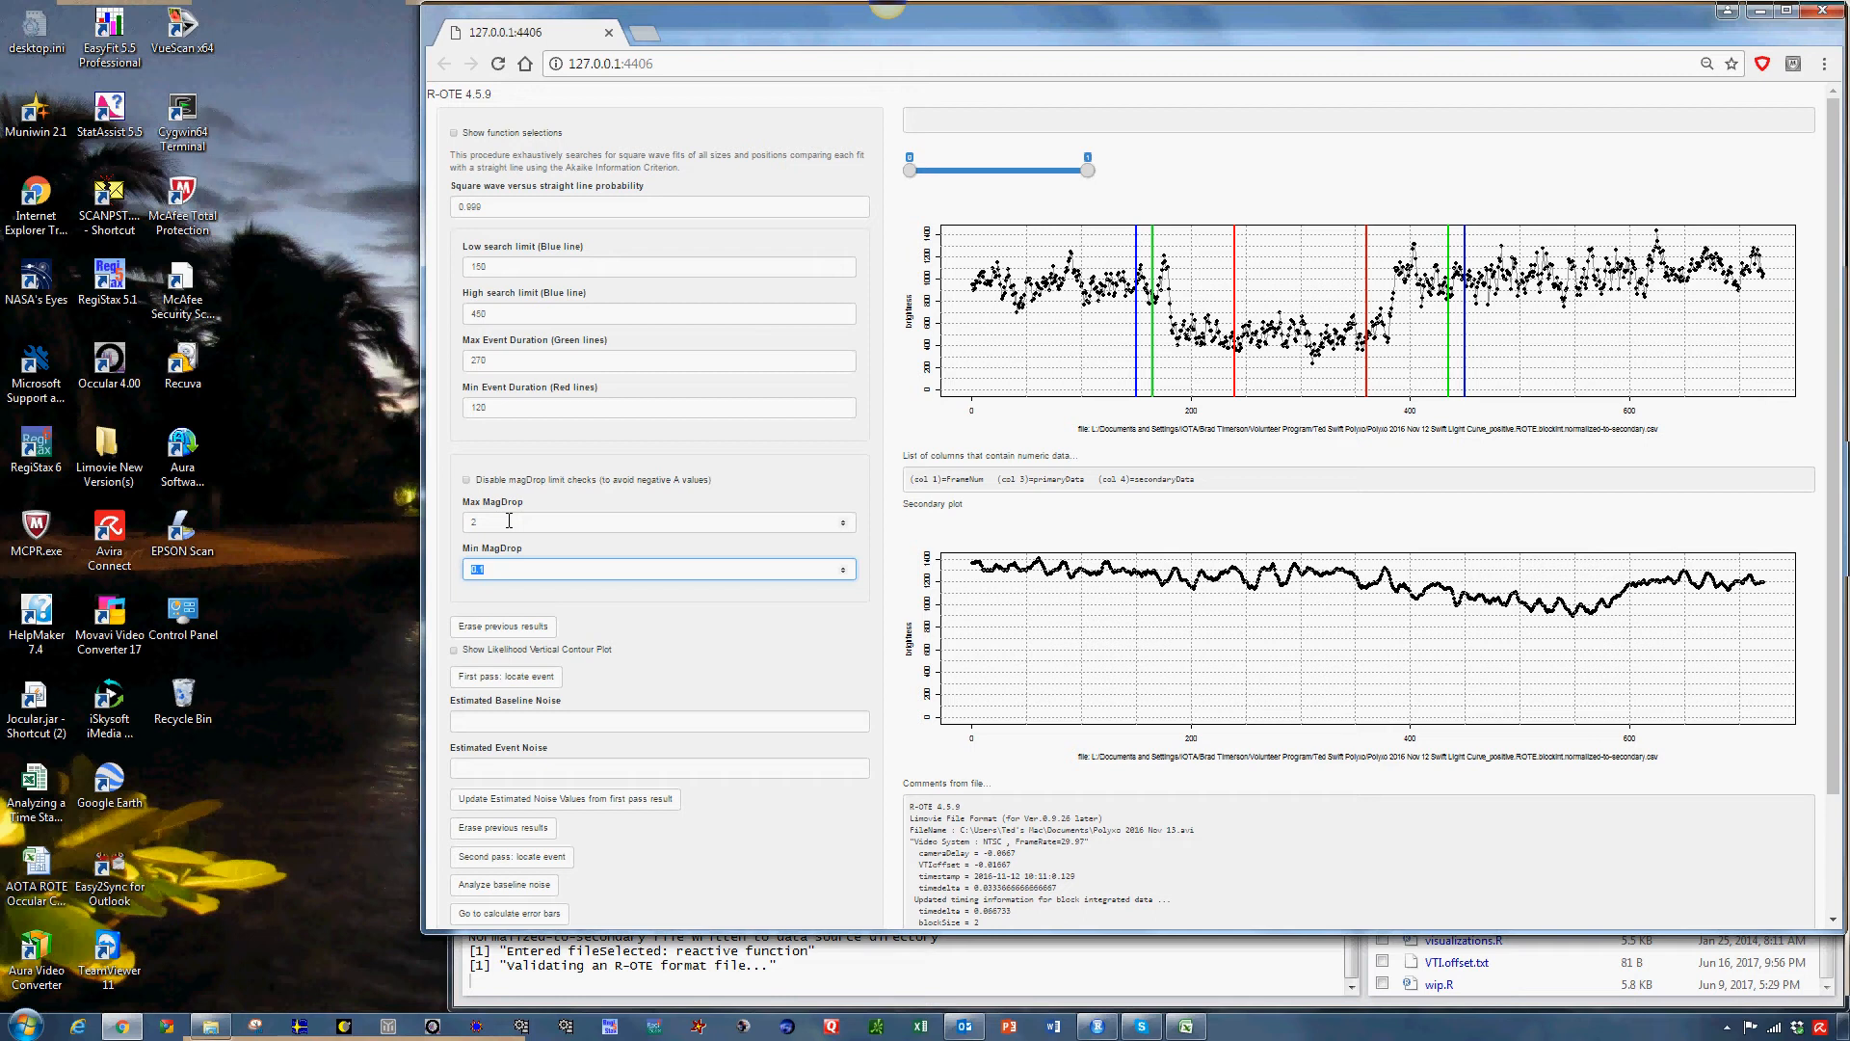
{"action": "type", "text": ".5"}
Run the first pass to locate the square wave event and check its progress window.
{"action": "scroll", "coordinate": [675, 569], "scroll_direction": "down", "scroll_amount": 1}
{"action": "left_click", "coordinate": [520, 581]}
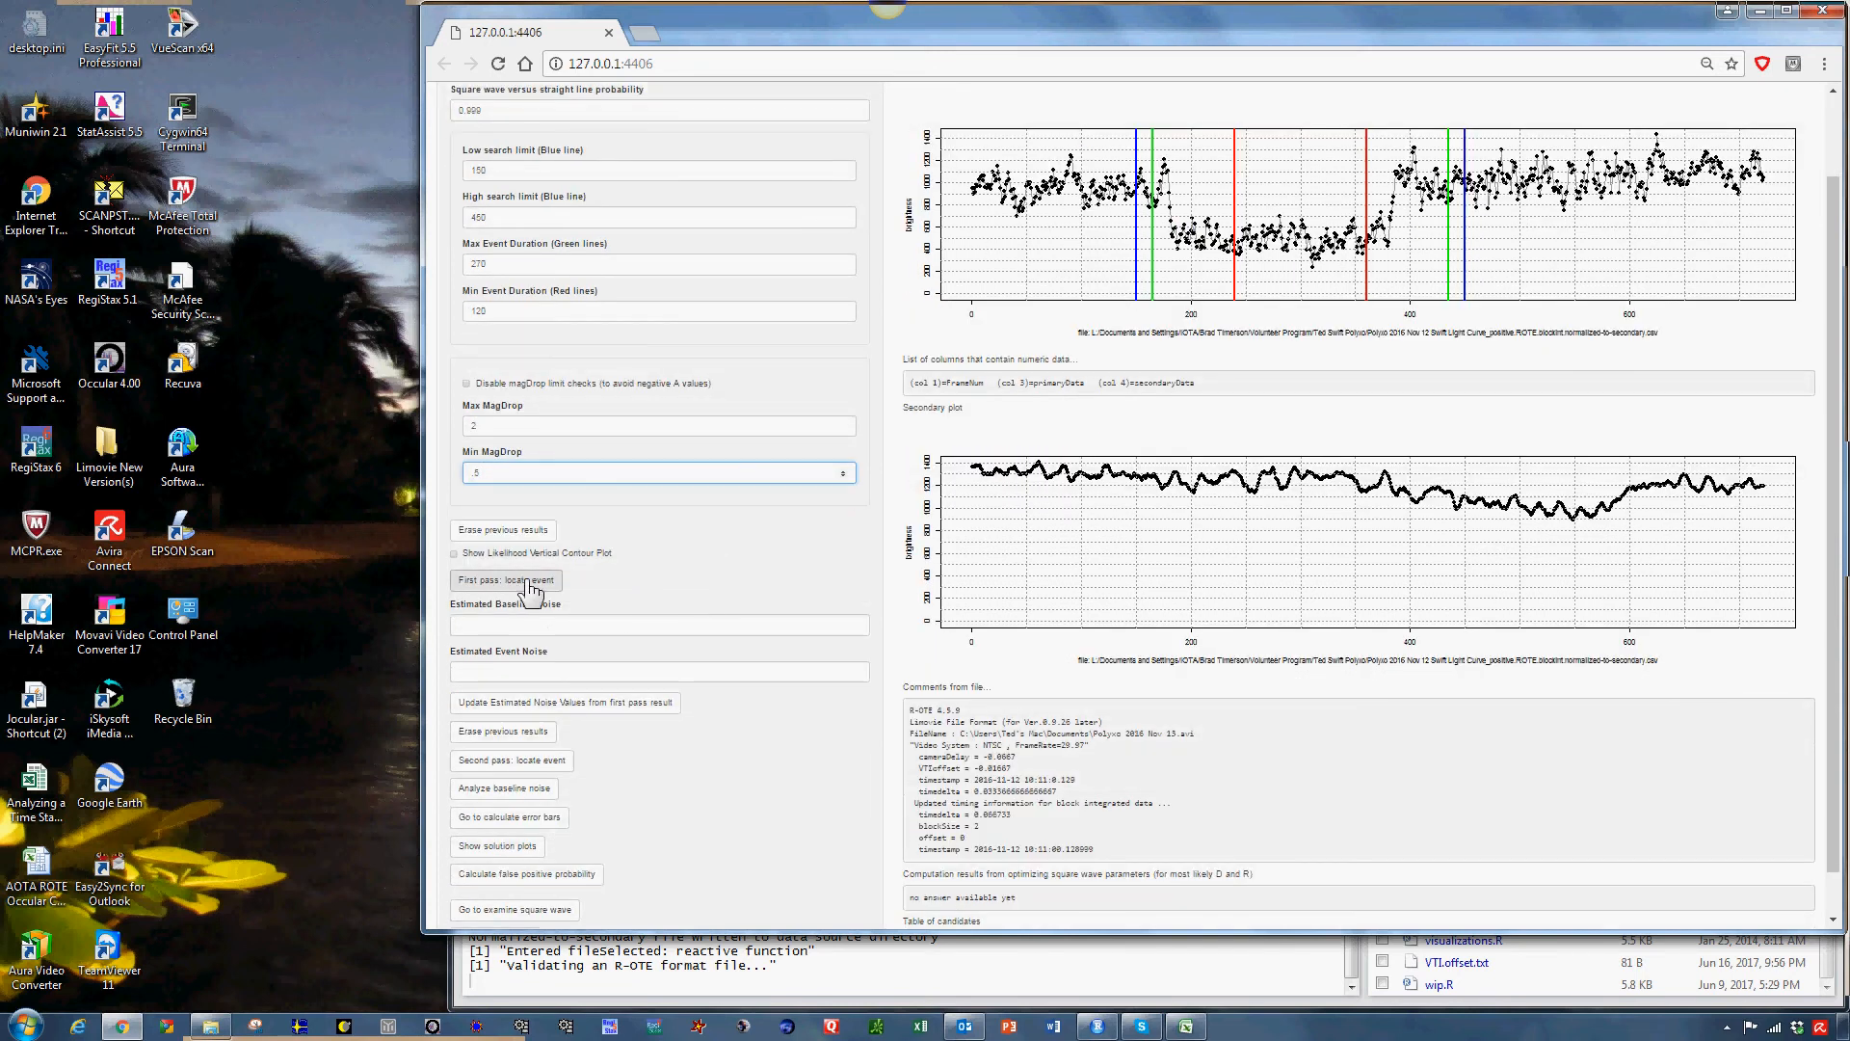
{"action": "left_click", "coordinate": [530, 582]}
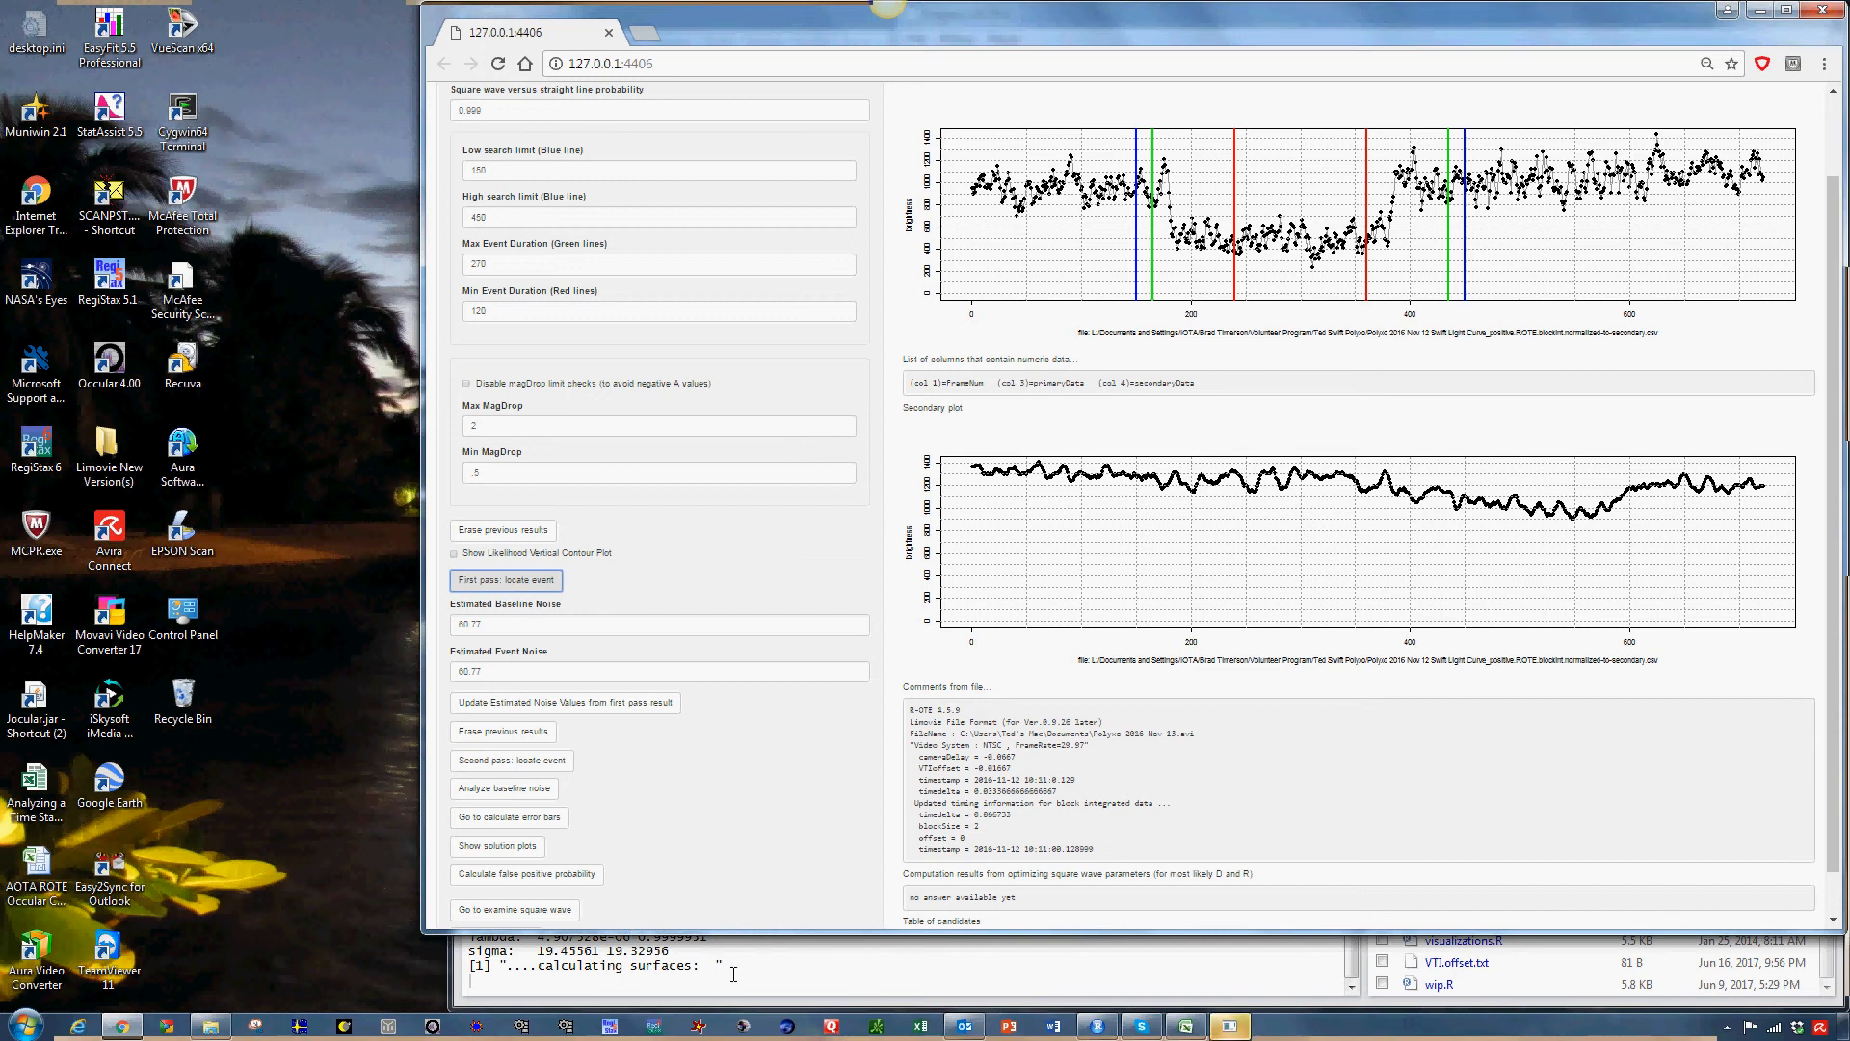
{"action": "left_click", "coordinate": [1238, 1030]}
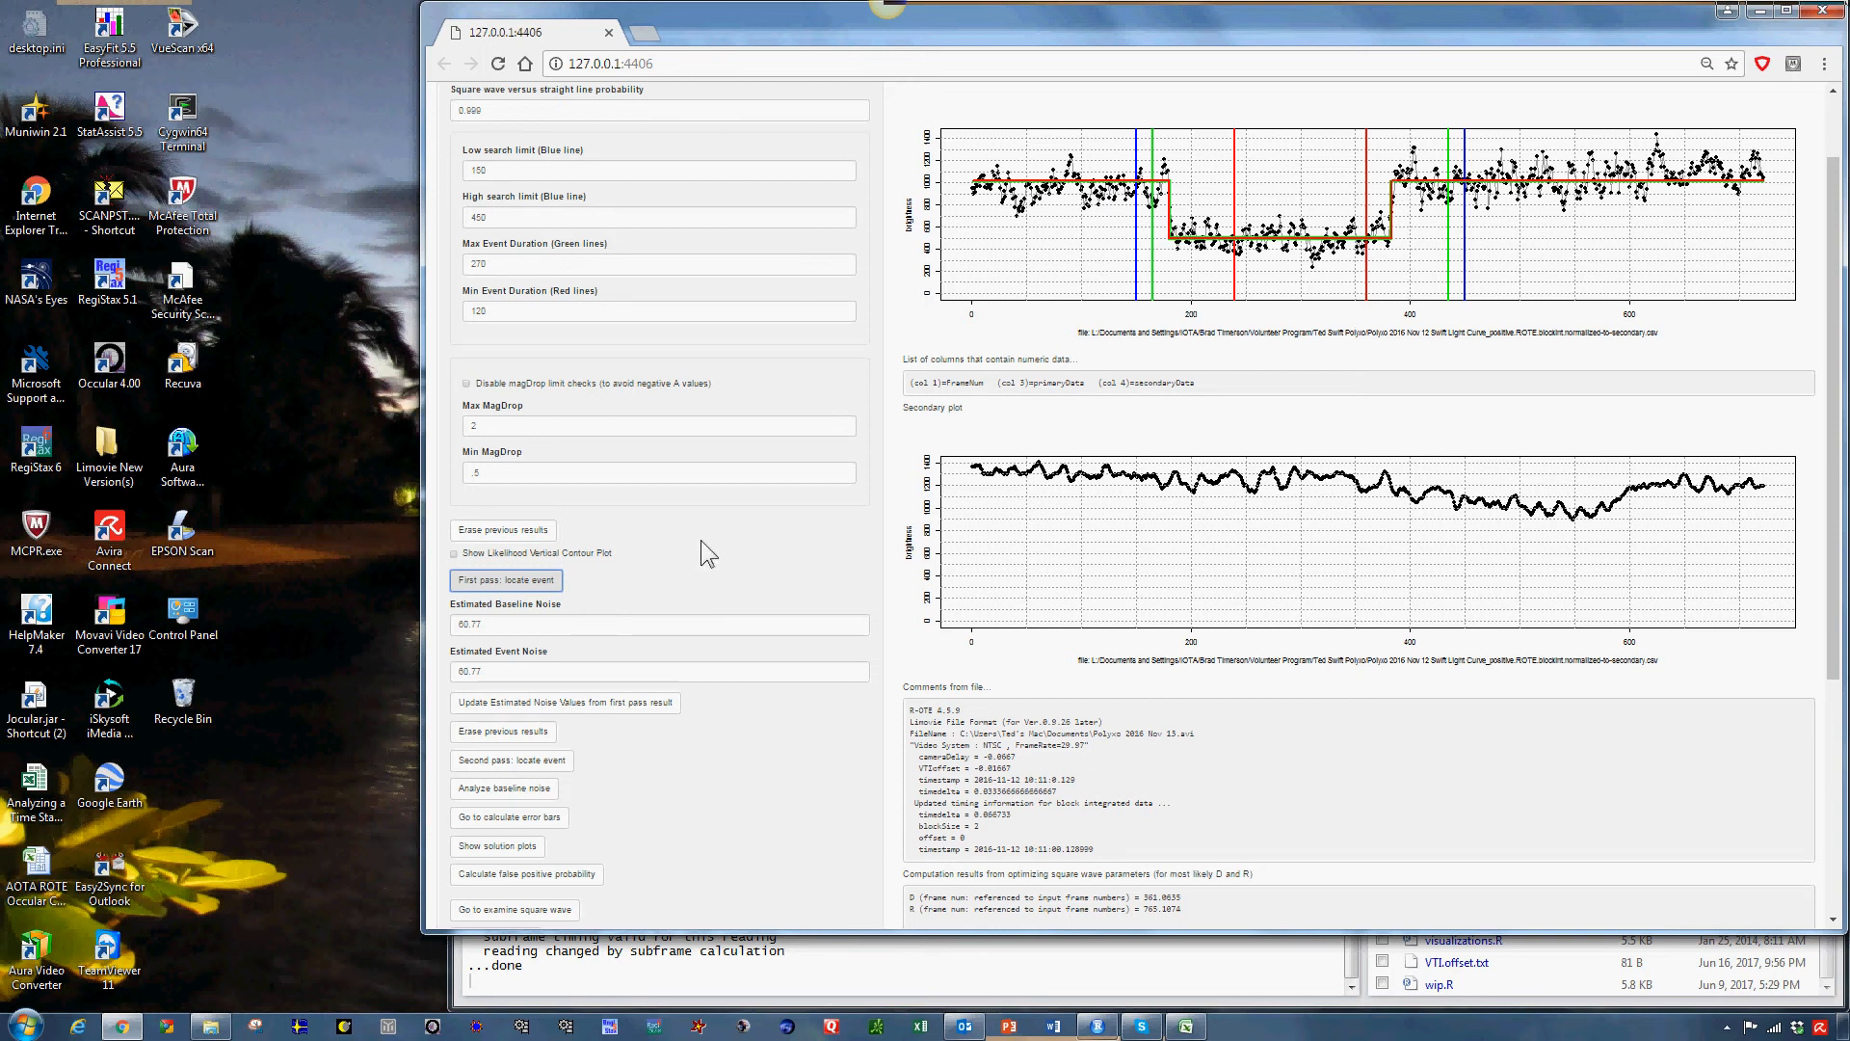
Update the estimated baseline and event noise values from the first pass result.
{"action": "scroll", "coordinate": [702, 540], "scroll_direction": "down", "scroll_amount": 1}
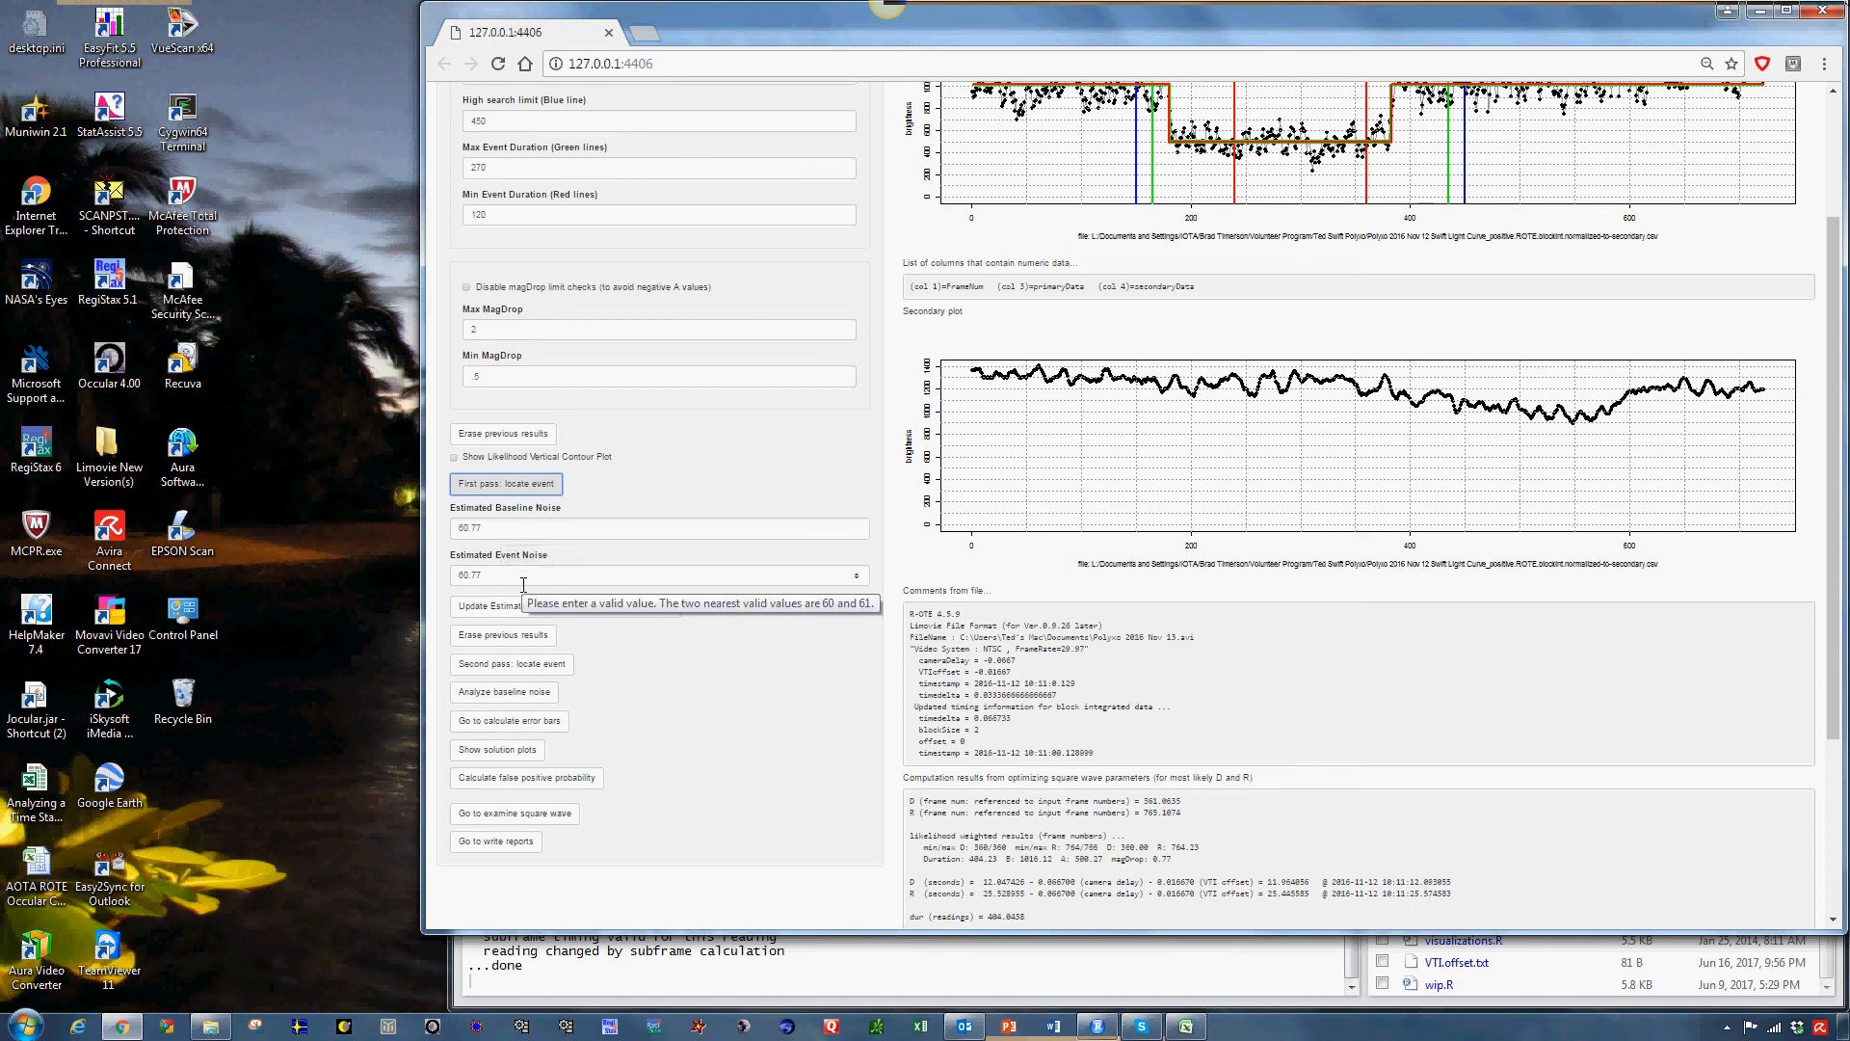
{"action": "scroll", "coordinate": [525, 590], "scroll_direction": "up", "scroll_amount": 1}
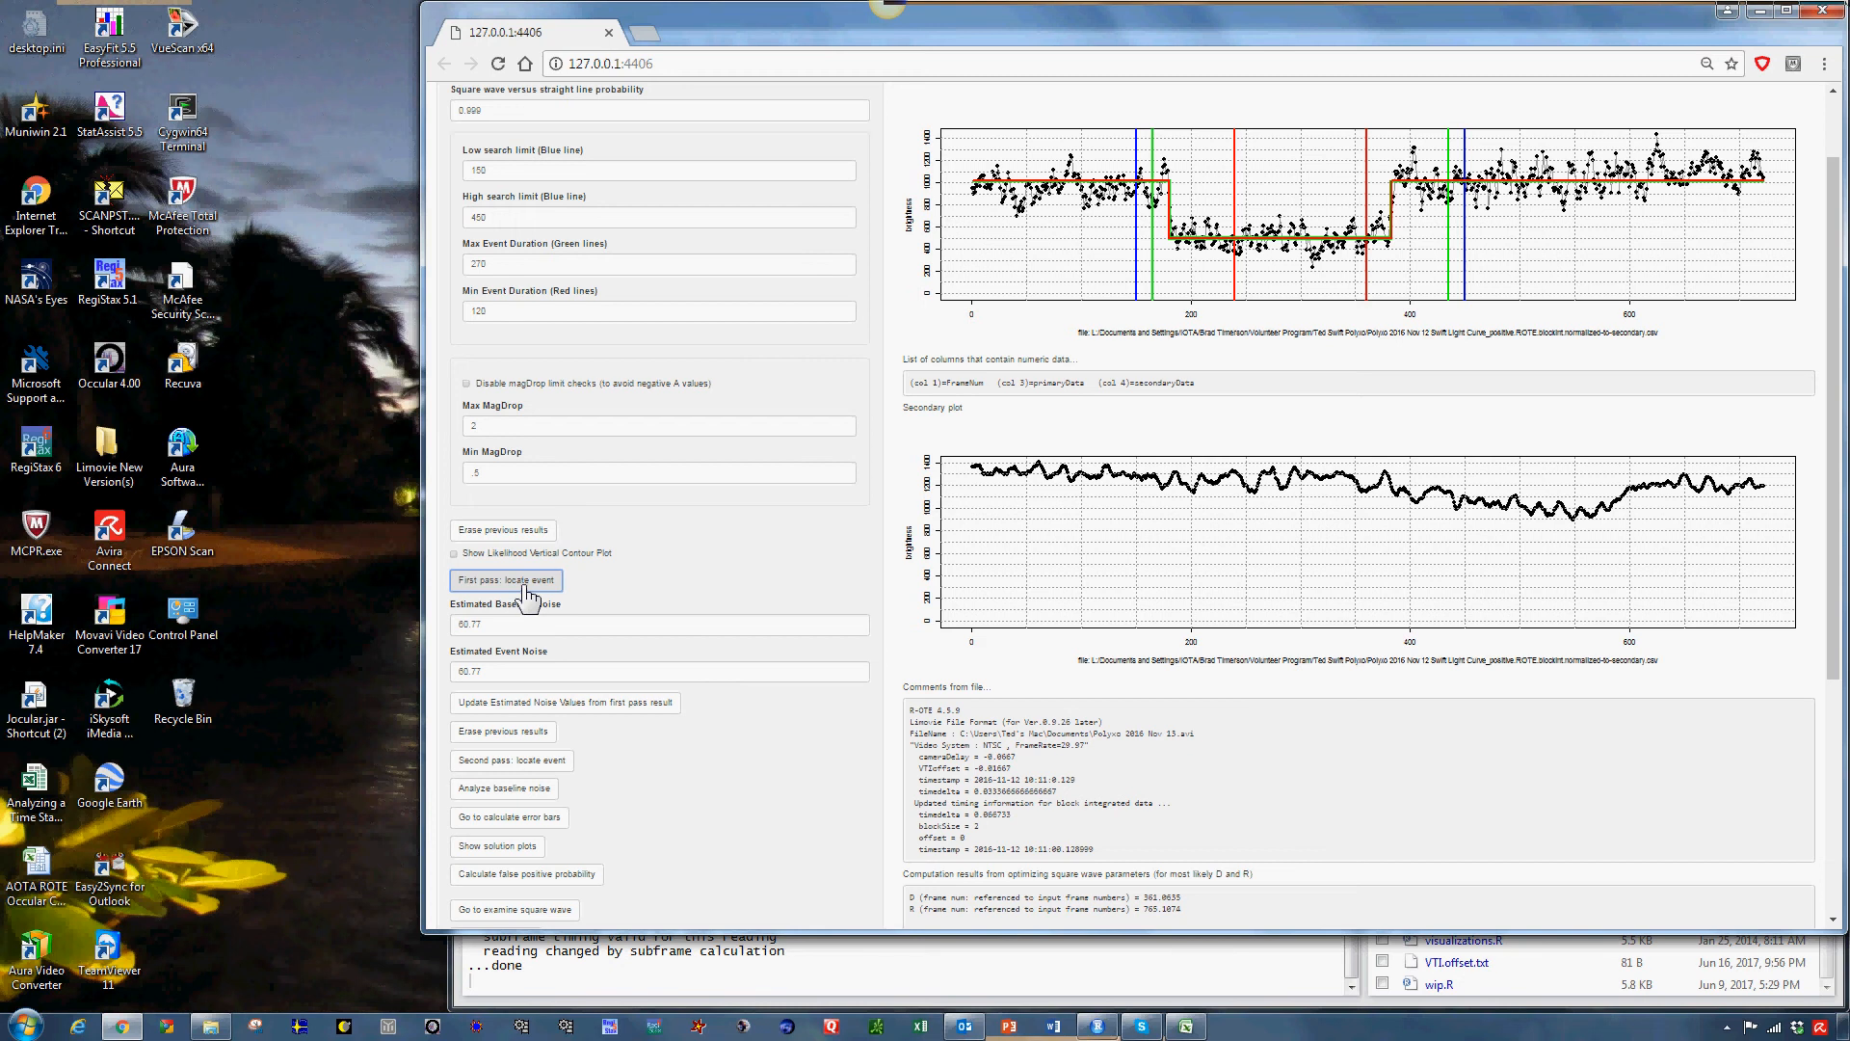
{"action": "scroll", "coordinate": [527, 596], "scroll_direction": "down", "scroll_amount": 1}
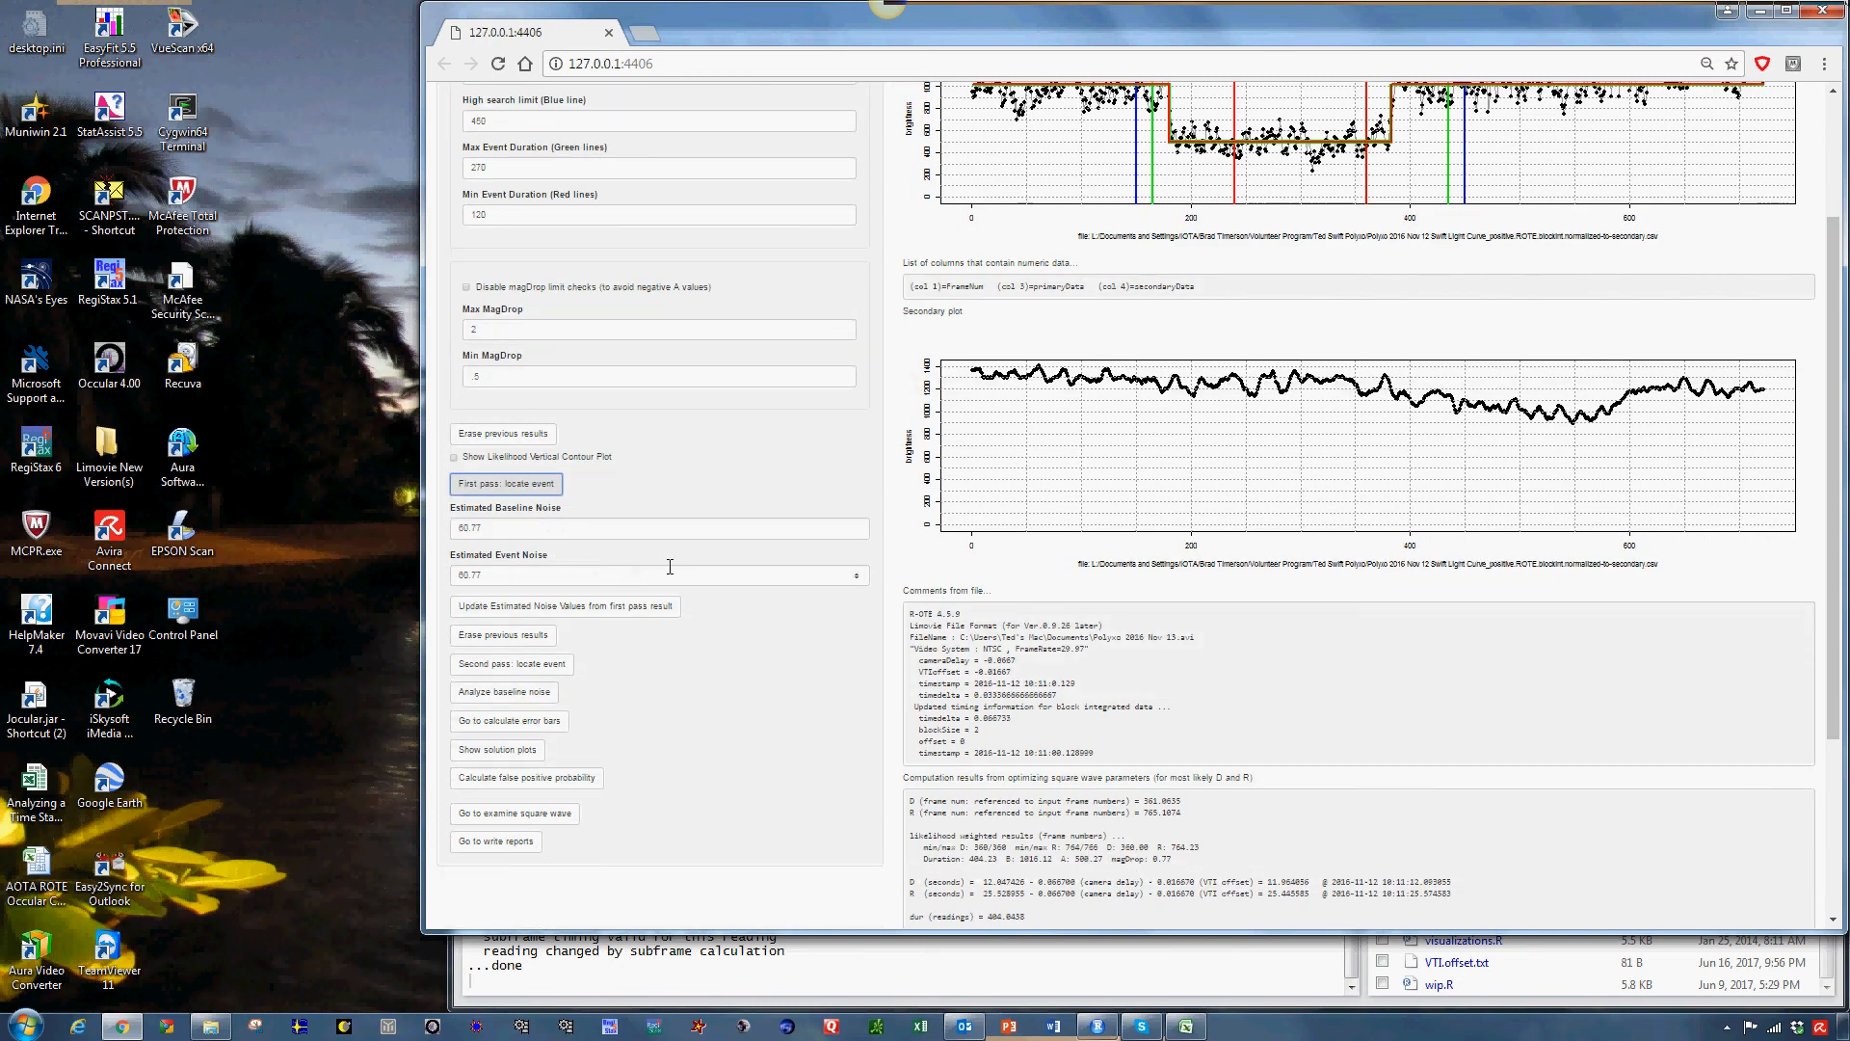
{"action": "scroll", "coordinate": [670, 567], "scroll_direction": "up", "scroll_amount": 1}
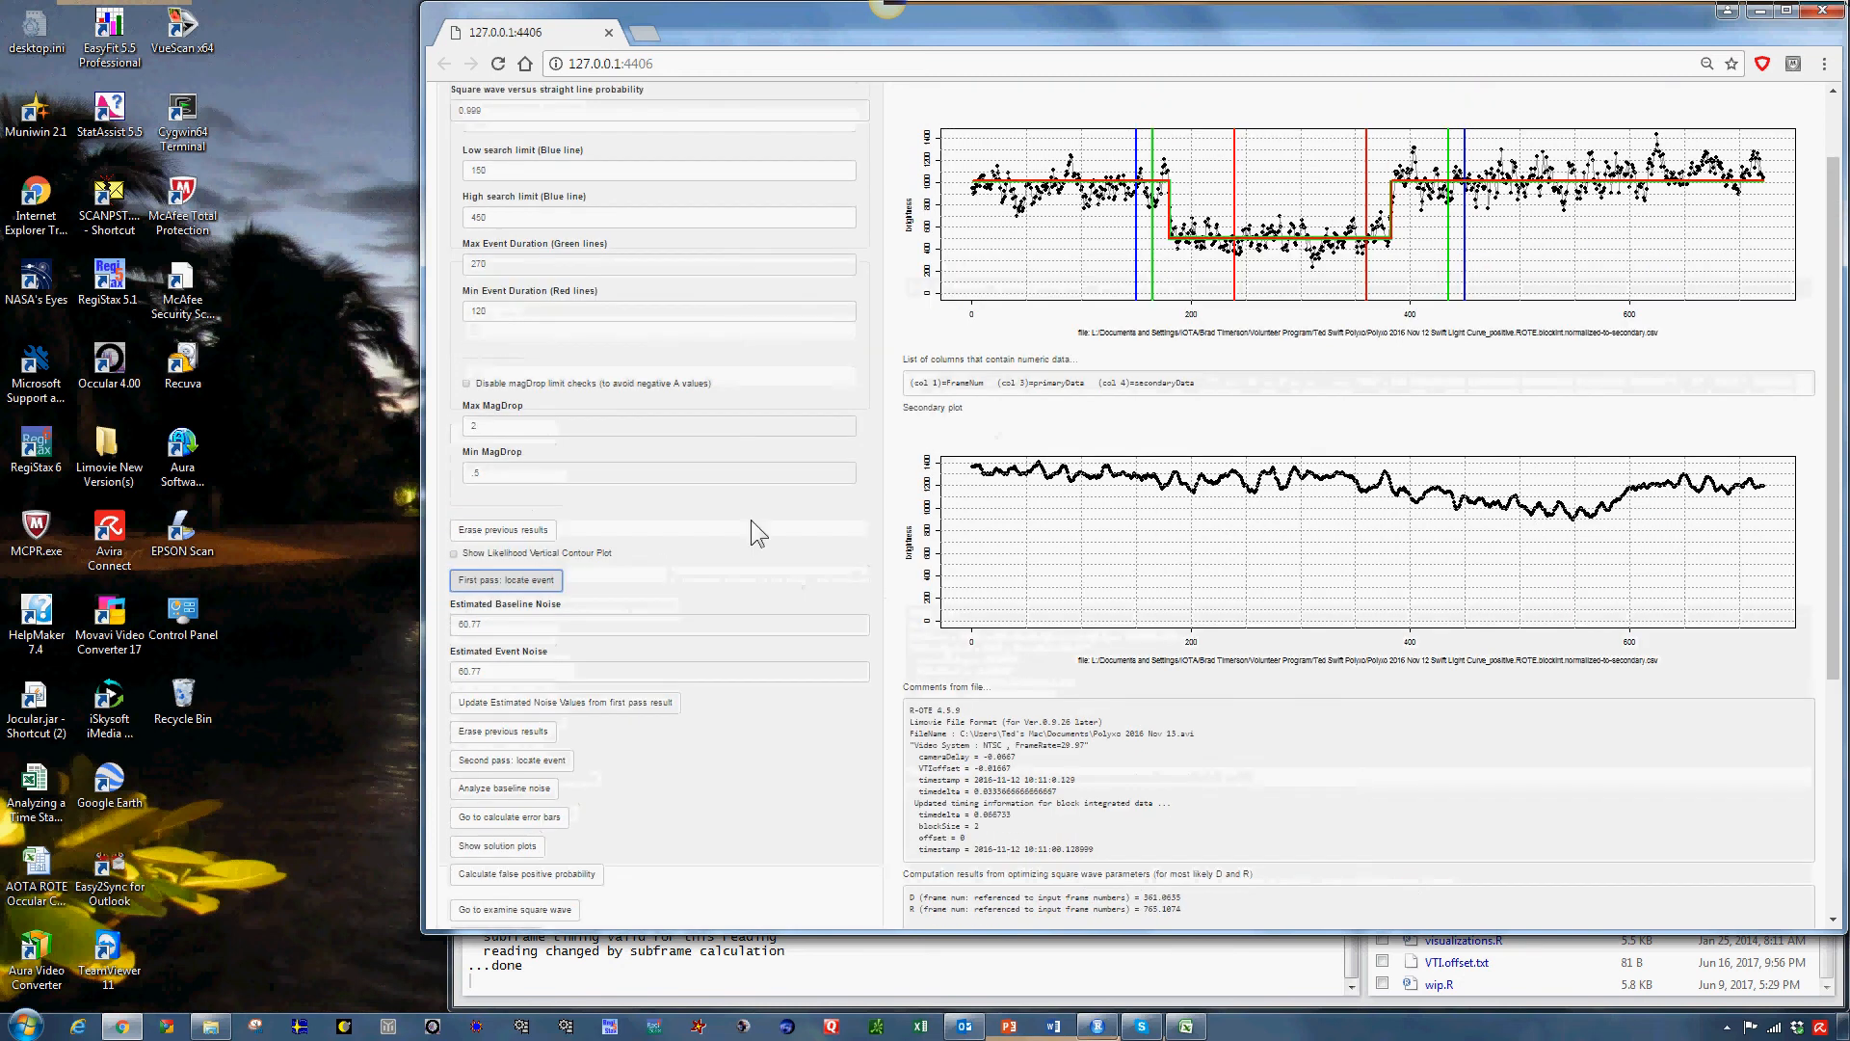
{"action": "scroll", "coordinate": [620, 578], "scroll_direction": "down", "scroll_amount": 1}
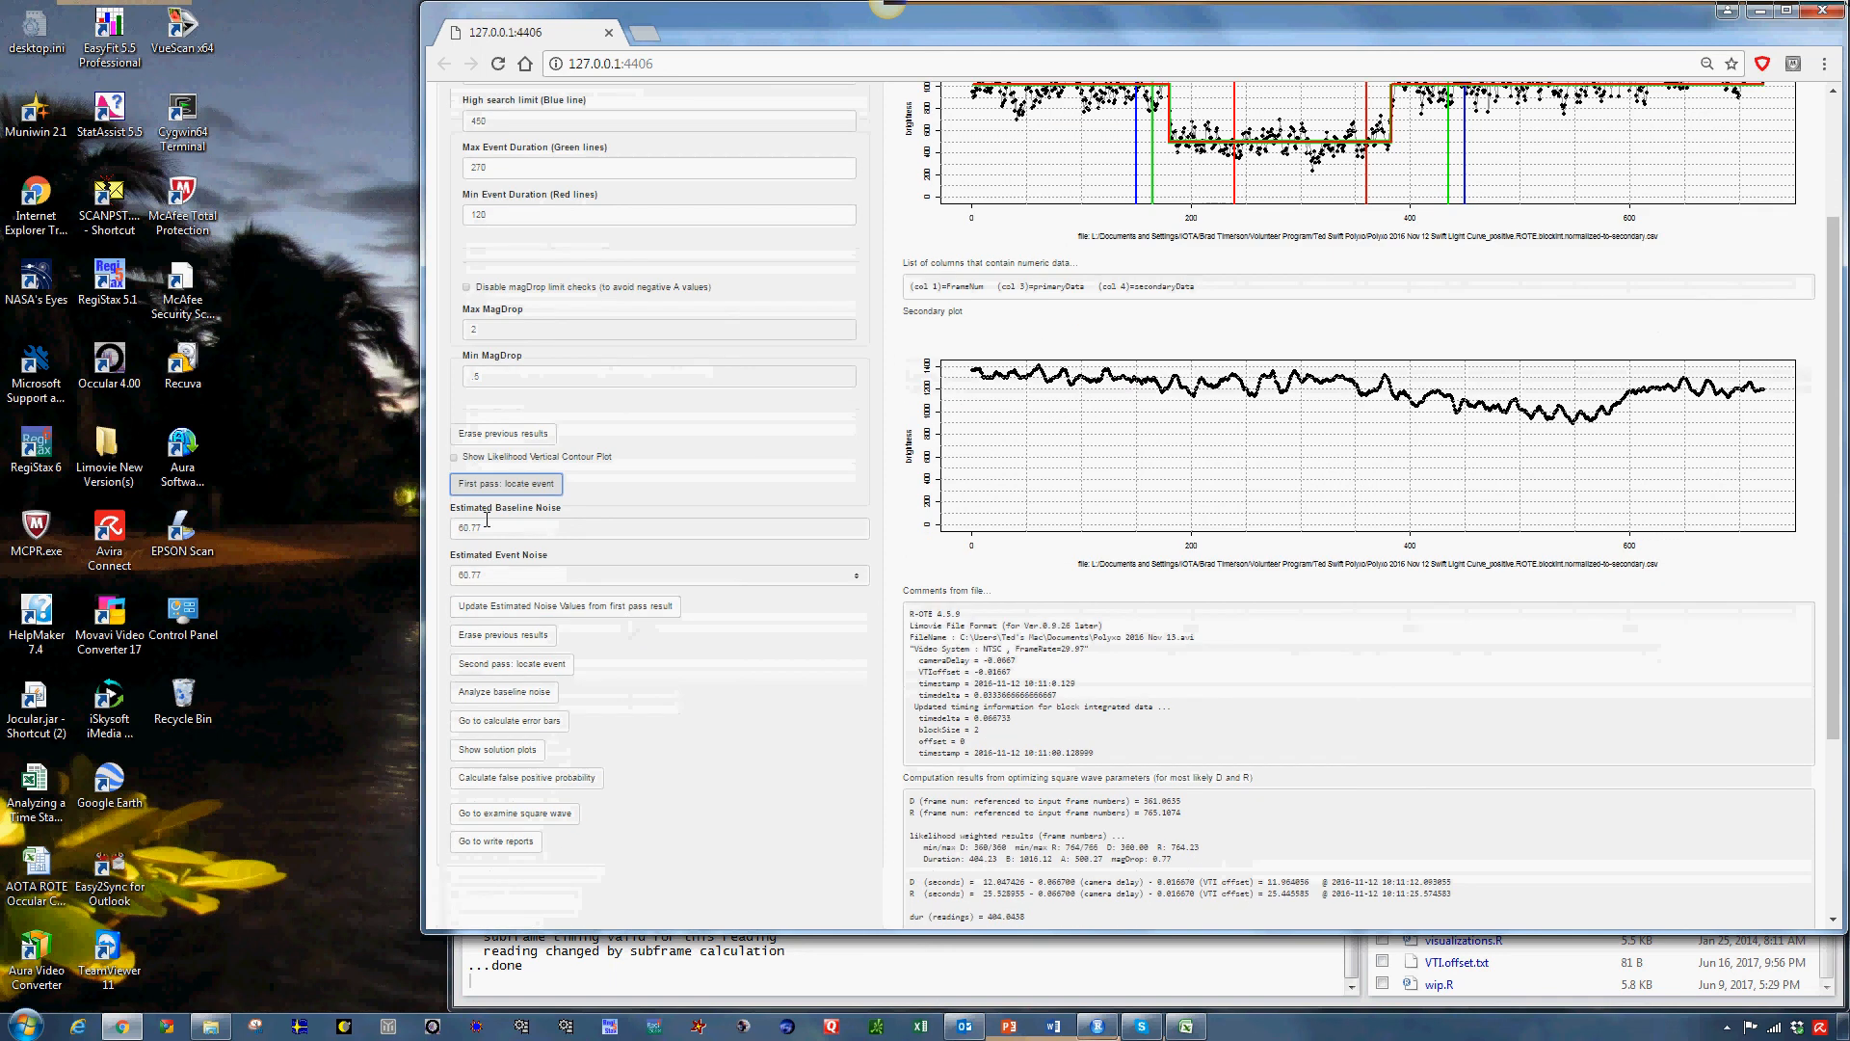
{"action": "left_click", "coordinate": [619, 611]}
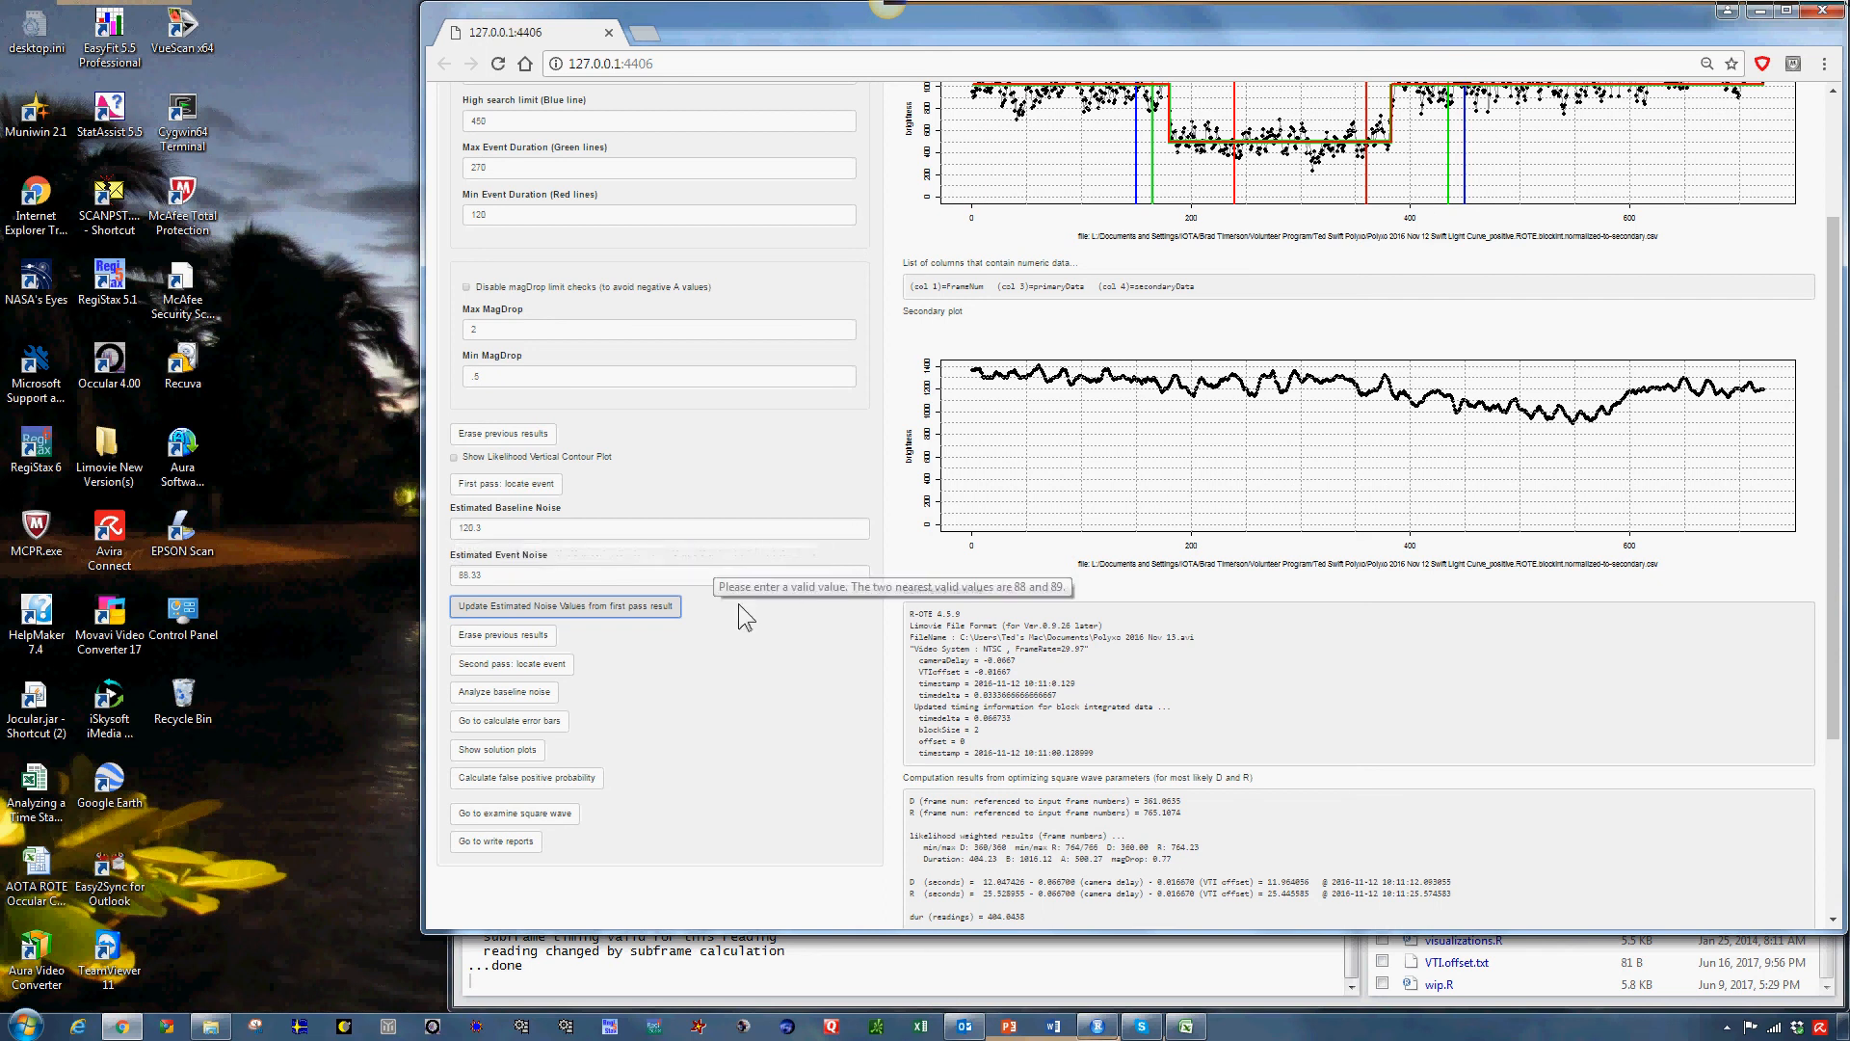
Run the second pass to locate the event and review the computed square wave parameters and candidates.
{"action": "scroll", "coordinate": [738, 617], "scroll_direction": "down", "scroll_amount": 1}
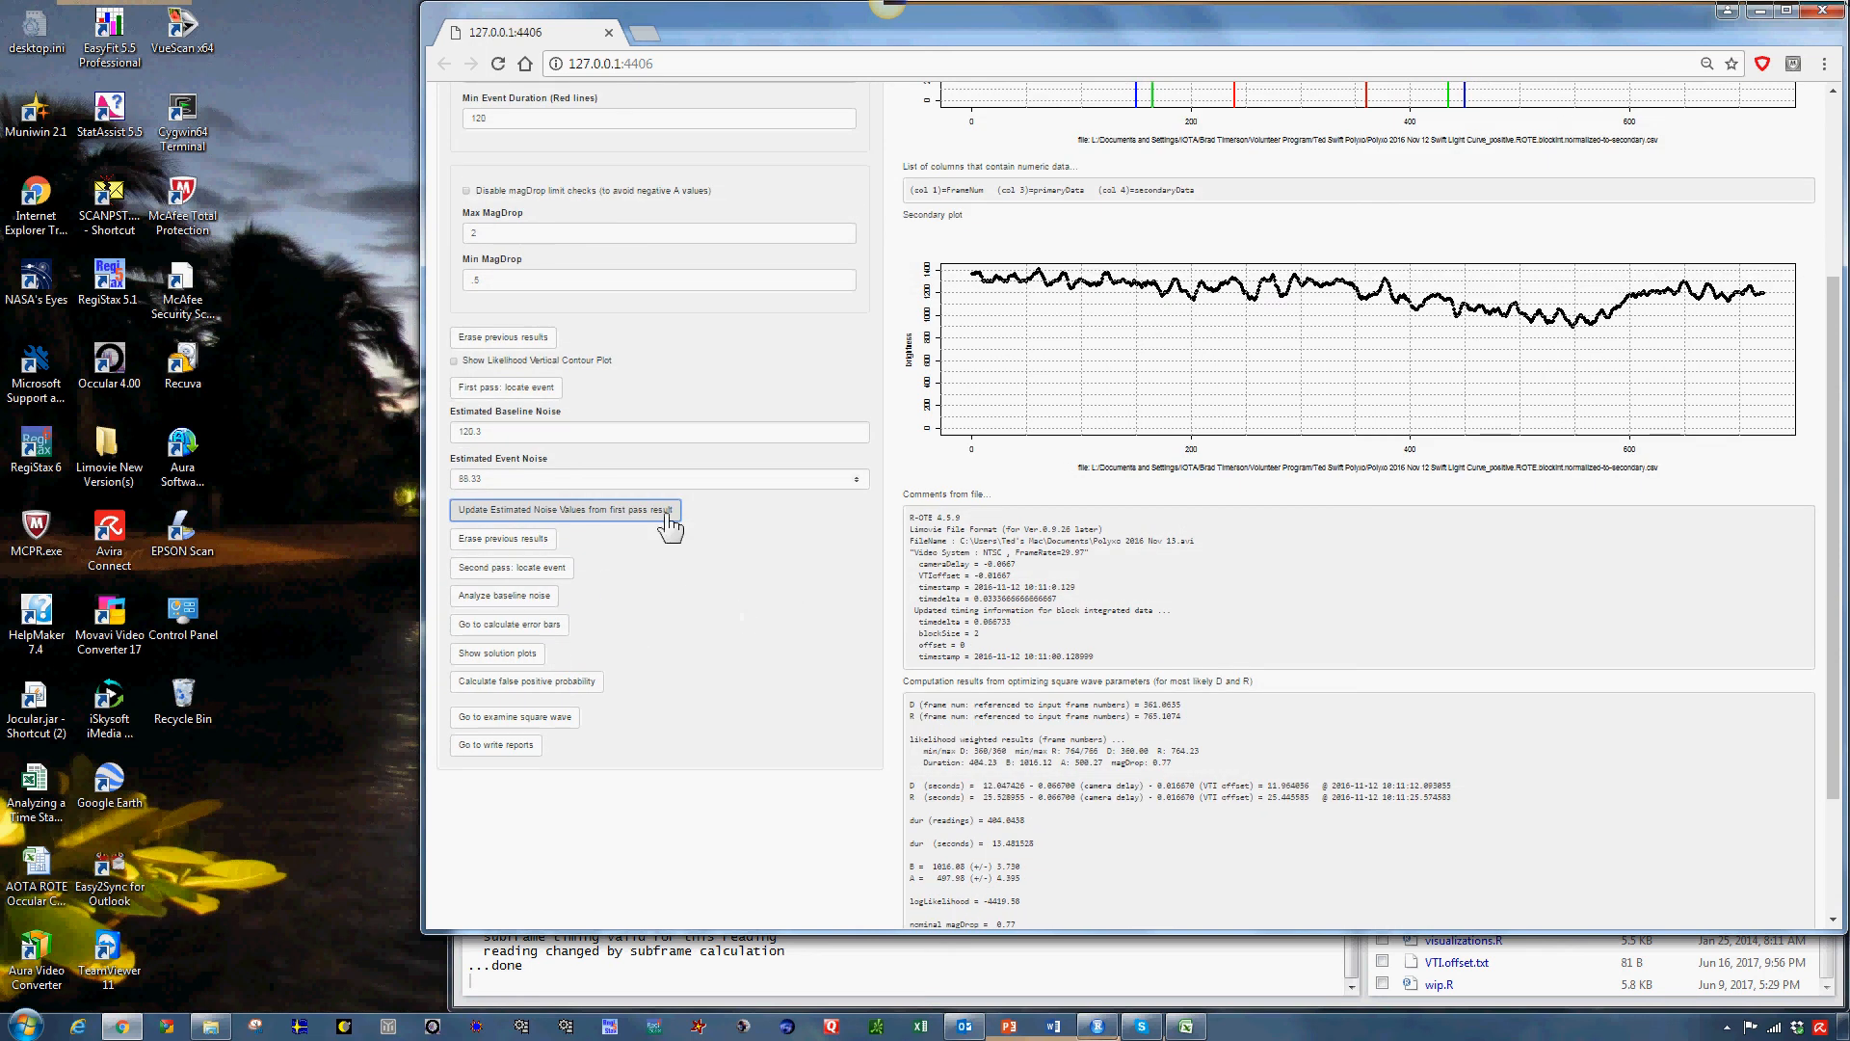
{"action": "left_click", "coordinate": [520, 569]}
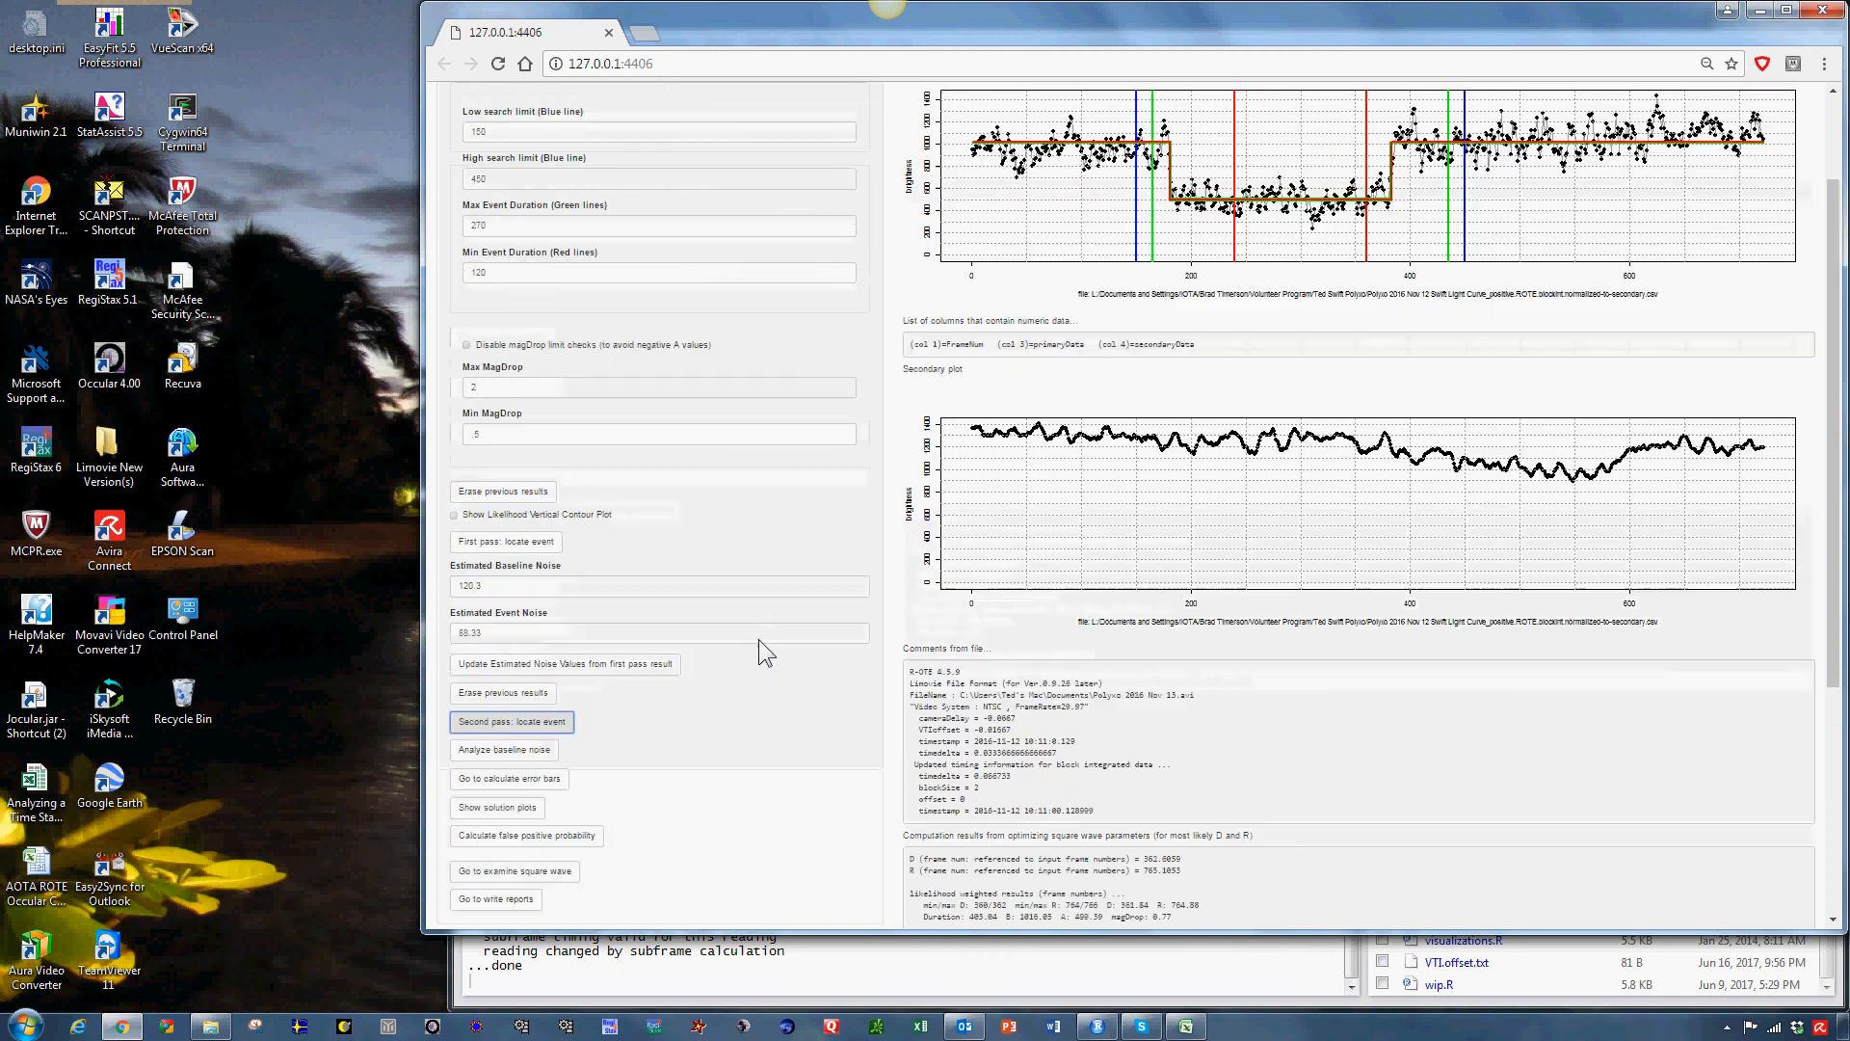
{"action": "scroll", "coordinate": [759, 639], "scroll_direction": "down", "scroll_amount": 3}
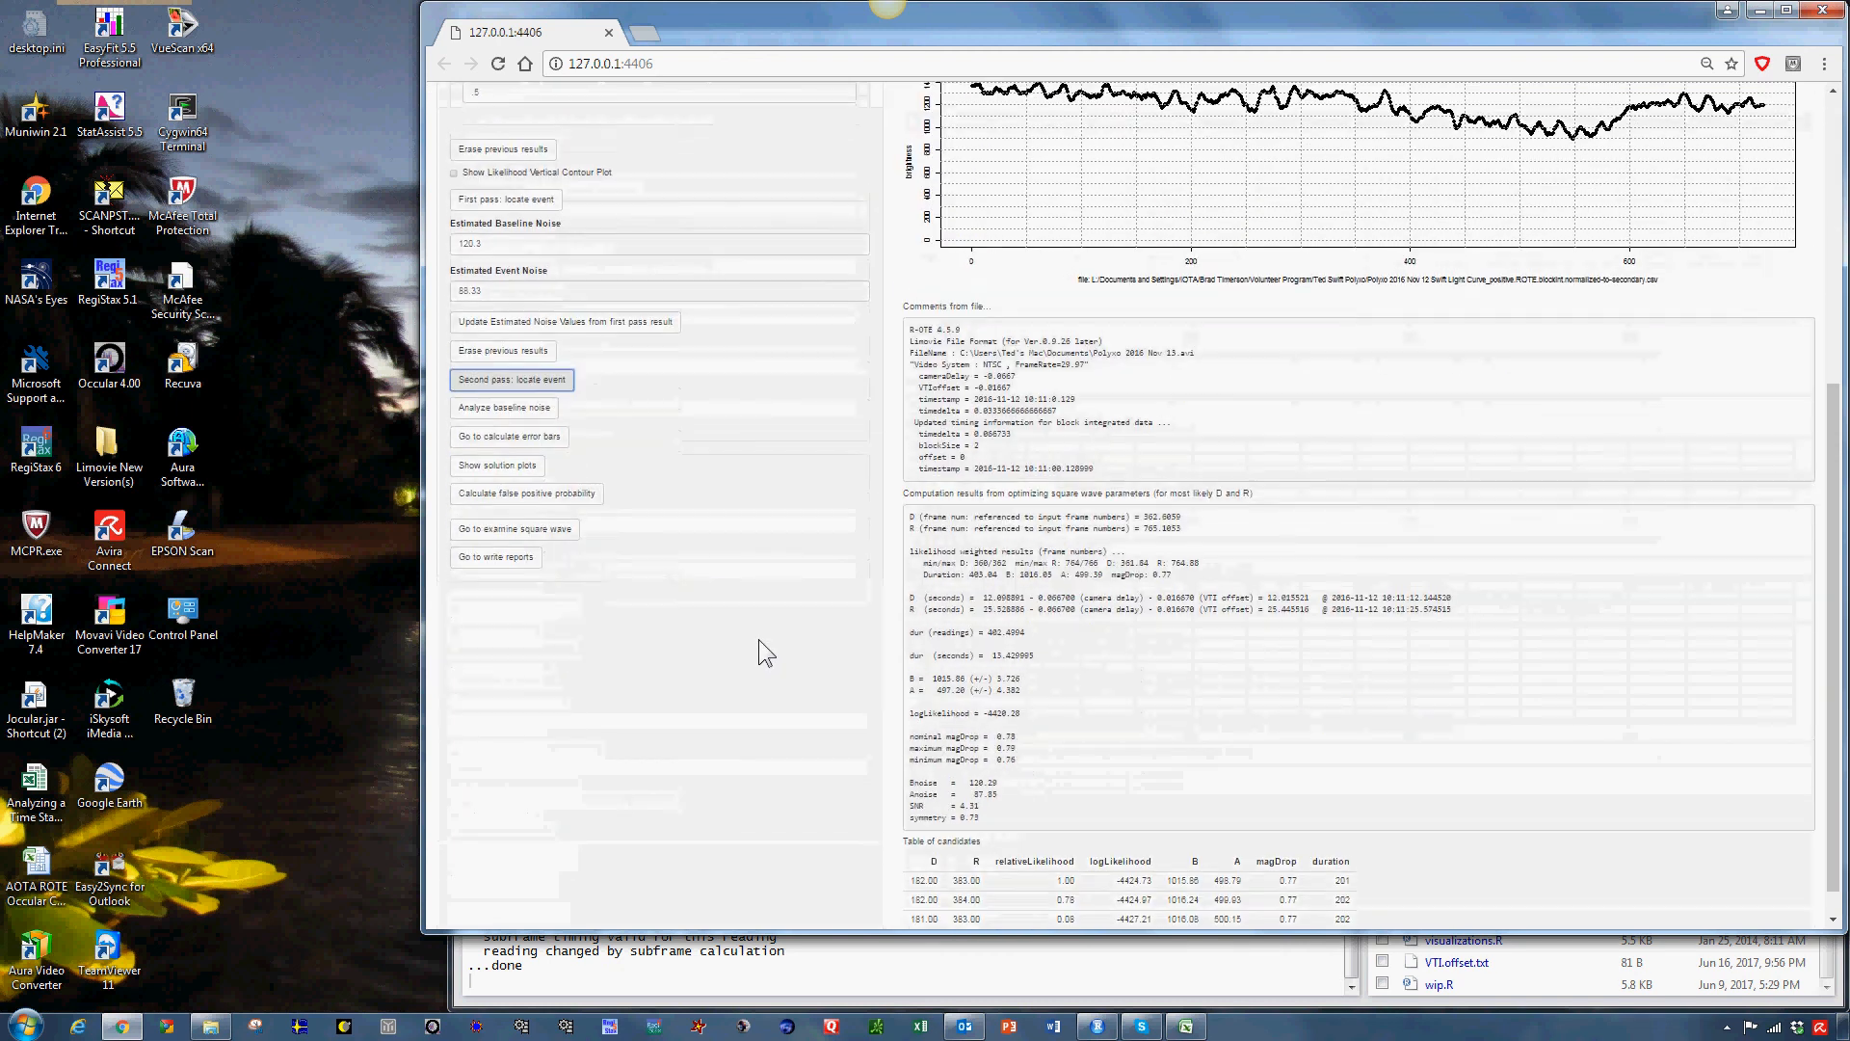